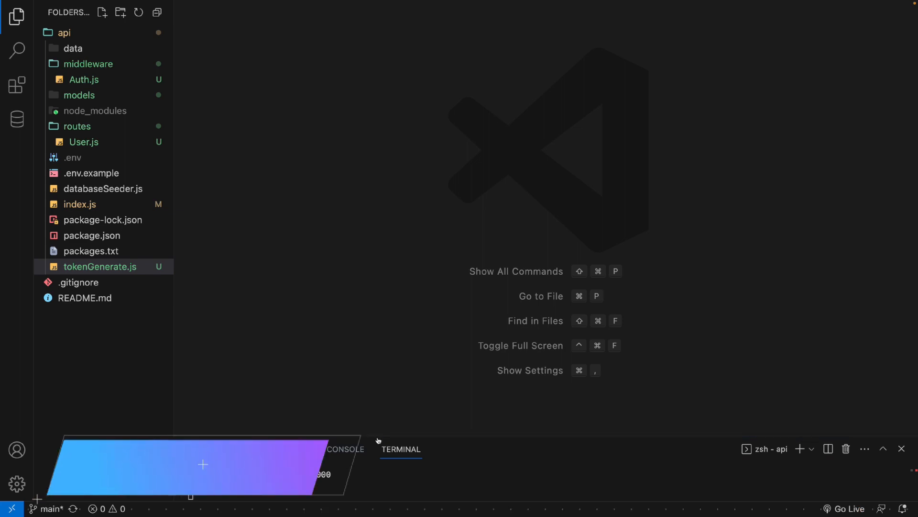
- Stop nodemon, clear the terminal and rerun npm run server so it listens on port 3000
drag(376, 434, 375, 239)
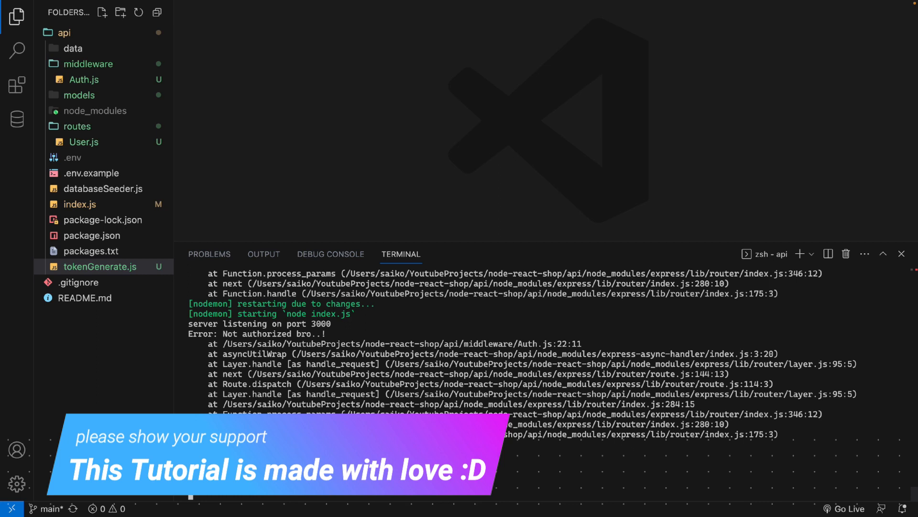
key(ctrl+c)
key(super+k)
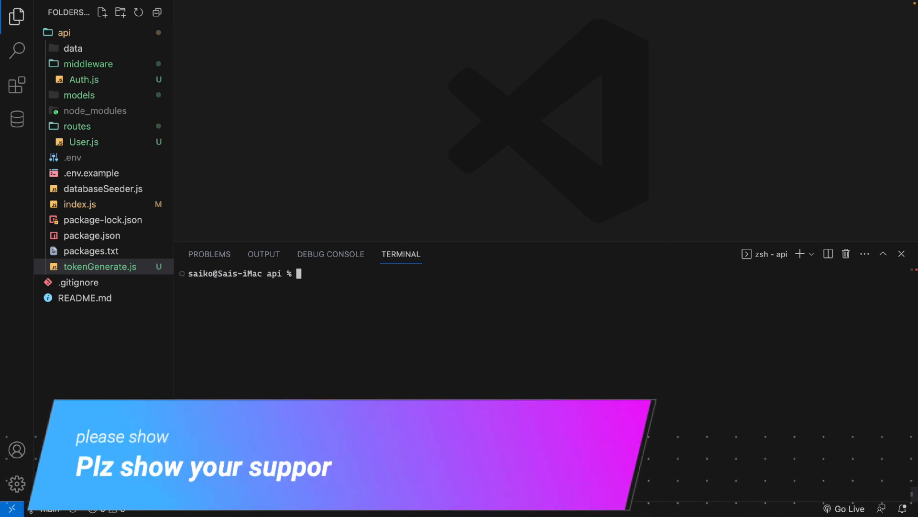
text(npm run server)
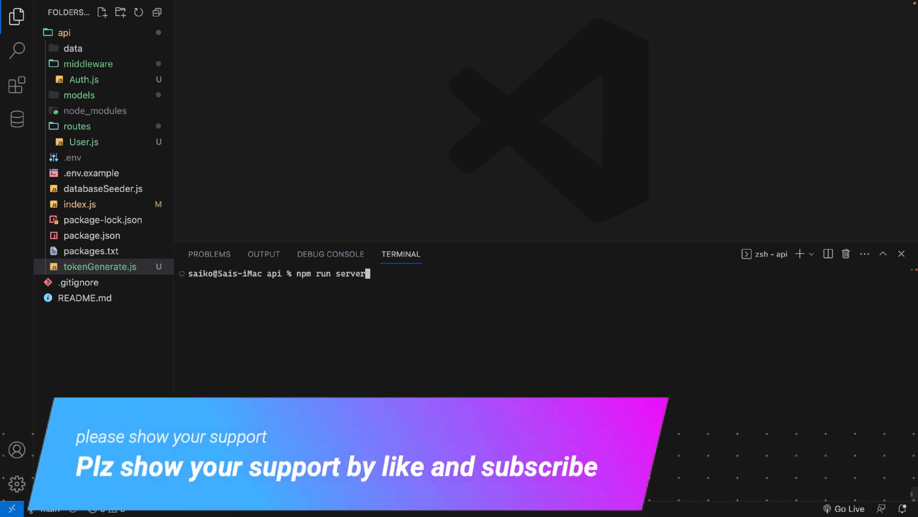
key(Return)
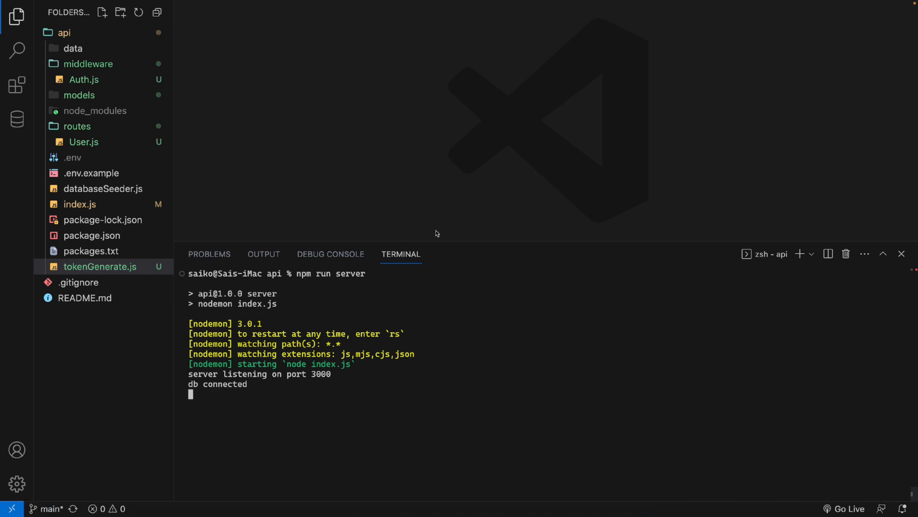
drag(423, 241, 407, 445)
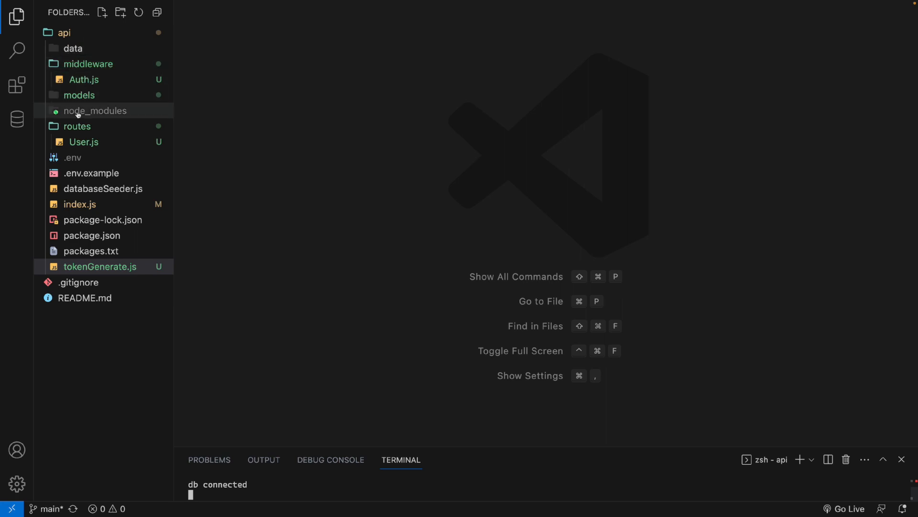
- Open routes/User.js and change the line 62 comment to '//get auth profile data'
click(84, 142)
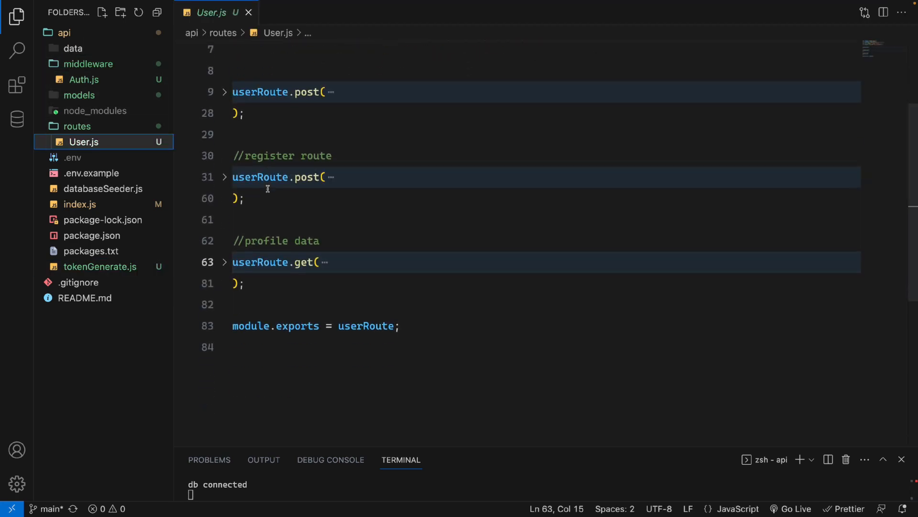
click(251, 155)
drag(244, 155, 284, 155)
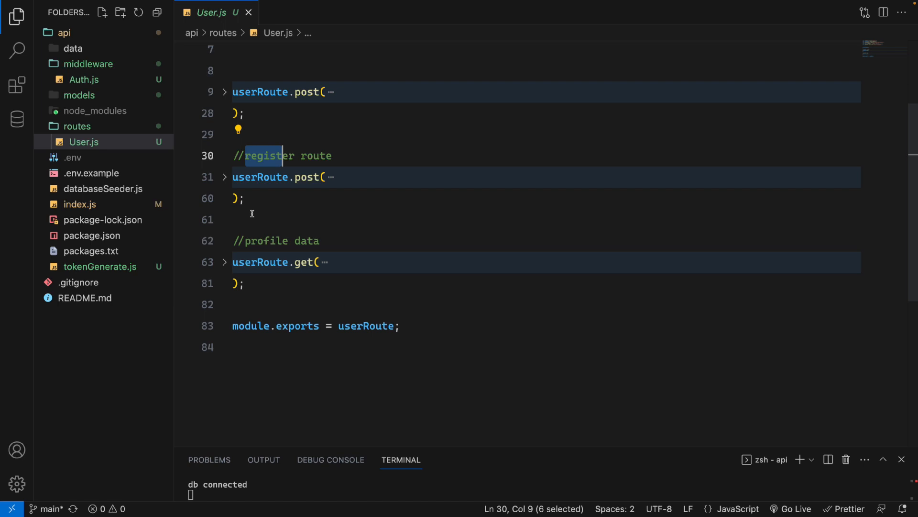
drag(289, 241, 286, 241)
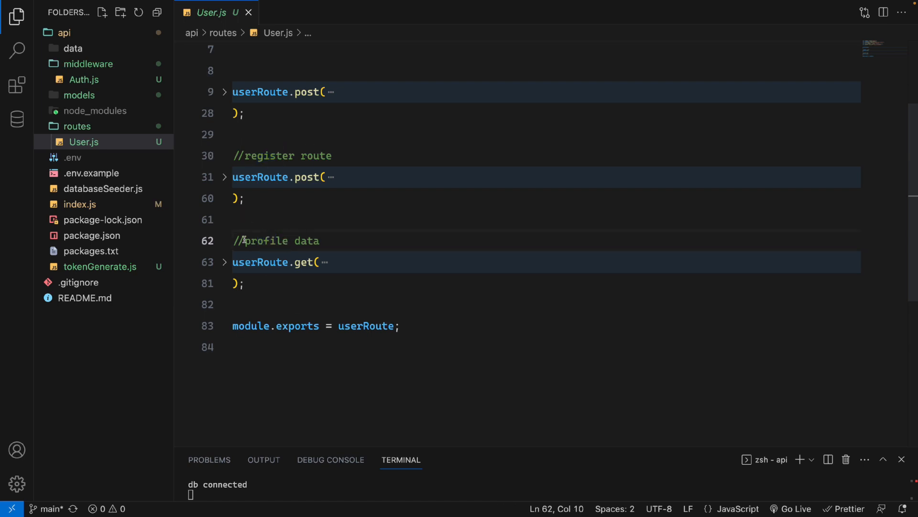
click(244, 240)
text(get)
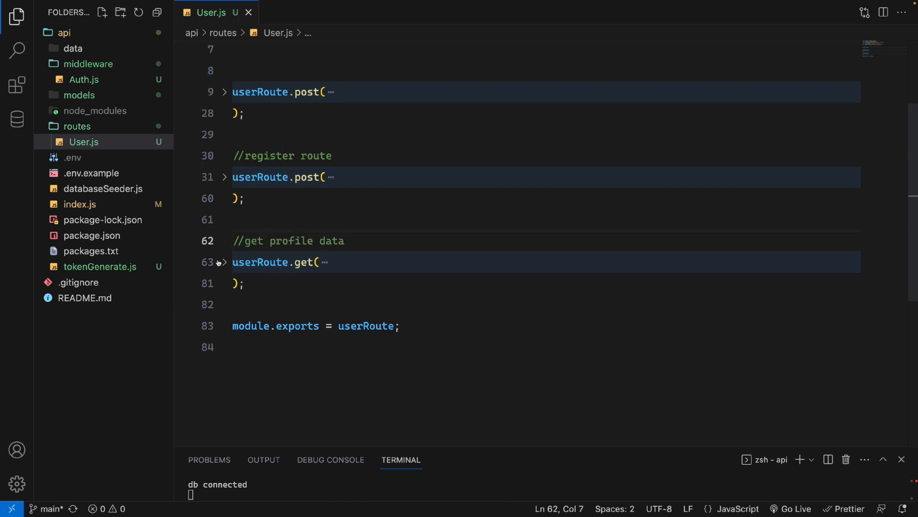
- Review and refold the profile GET route, then add blank lines after line 81
click(223, 263)
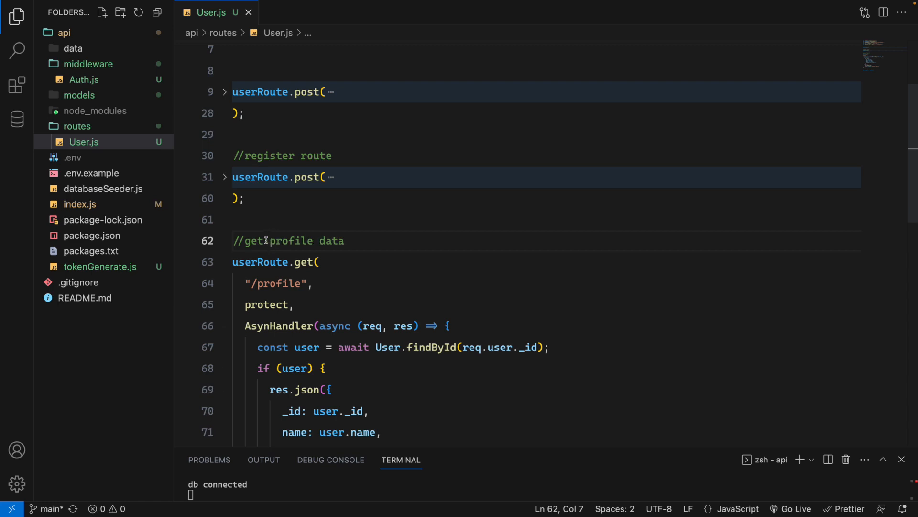
text(auth)
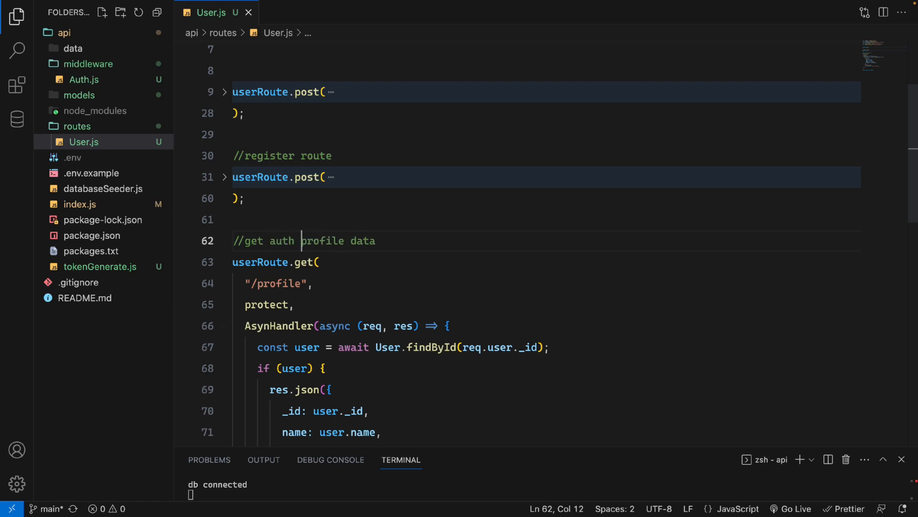
scroll(233, 270, down, 5)
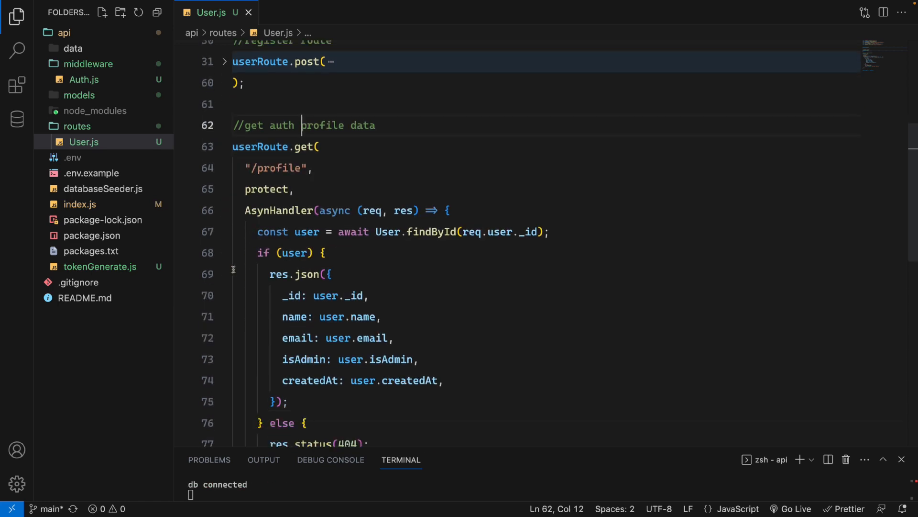
scroll(233, 270, down, 4)
scroll(233, 271, up, 8)
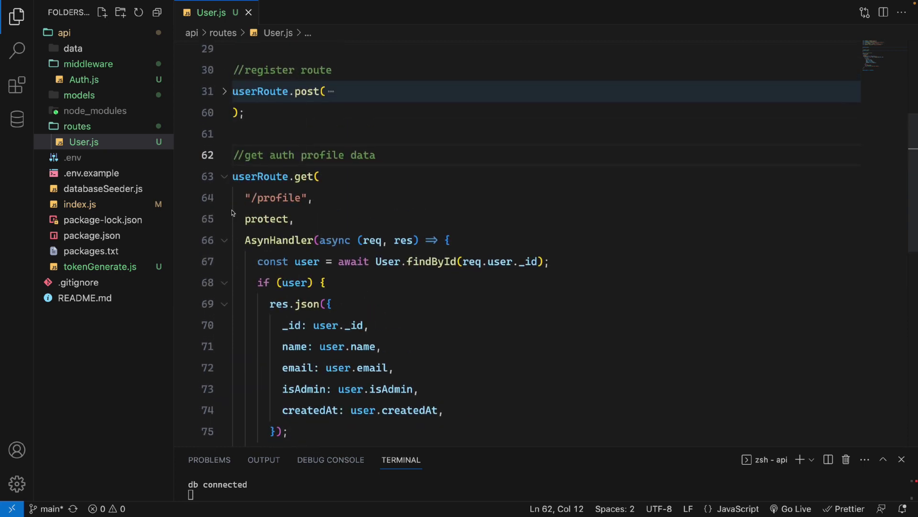
click(224, 176)
click(265, 201)
key(Return)
key(Return)
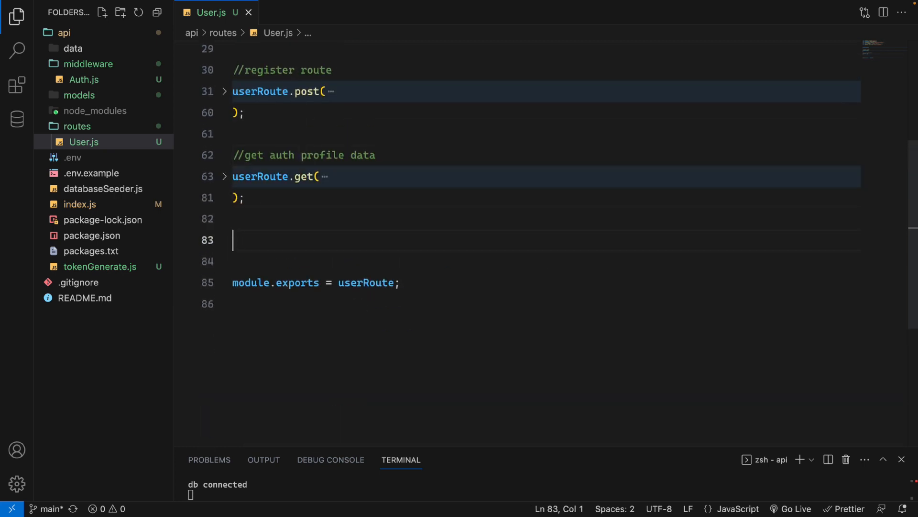
text(//)
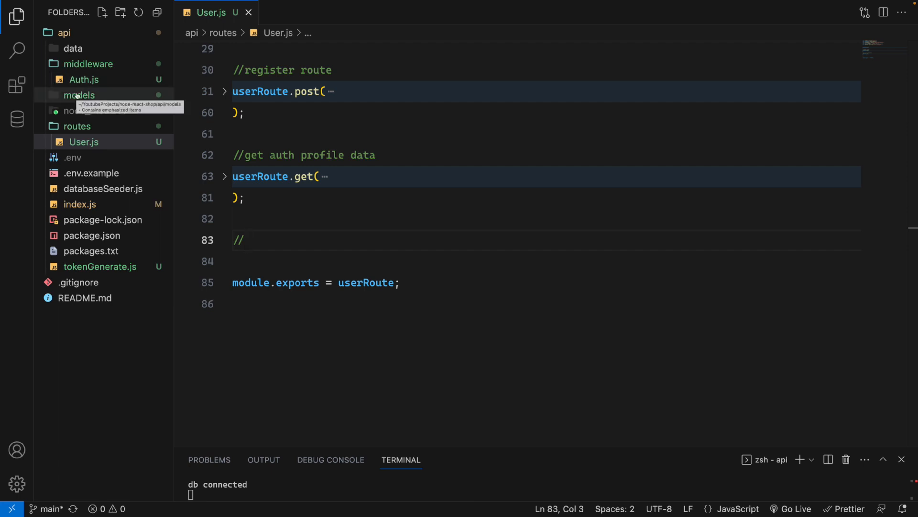
text(user profile )
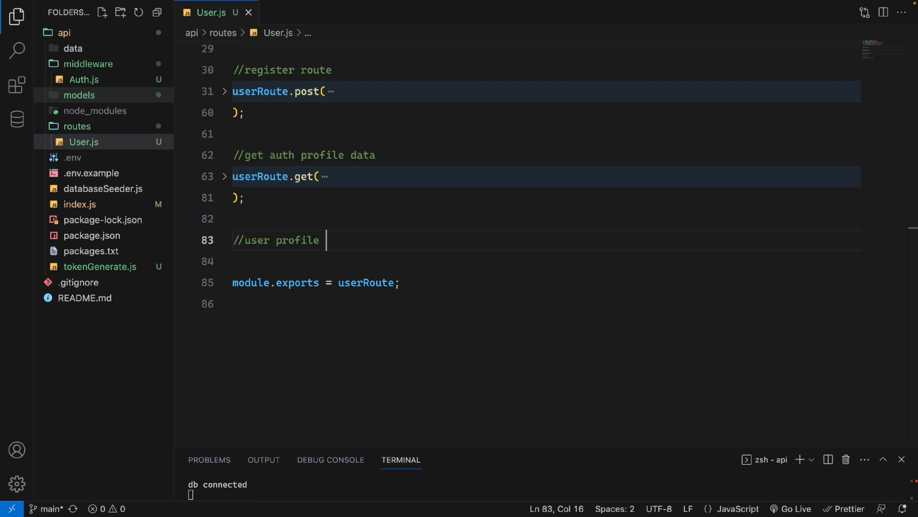
text(update)
- Add the '//user profile update' comment and review the existing profile GET route's method
key(Return)
text(user)
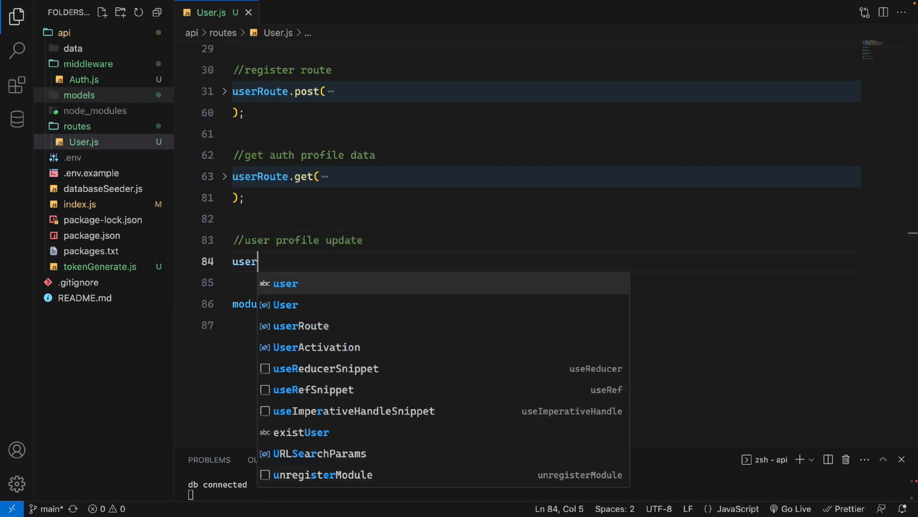
text(Route.)
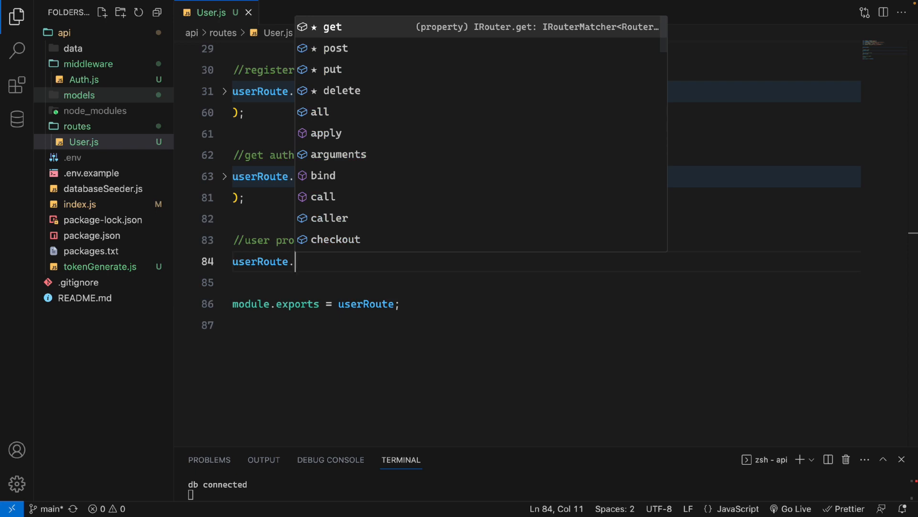
text(put()
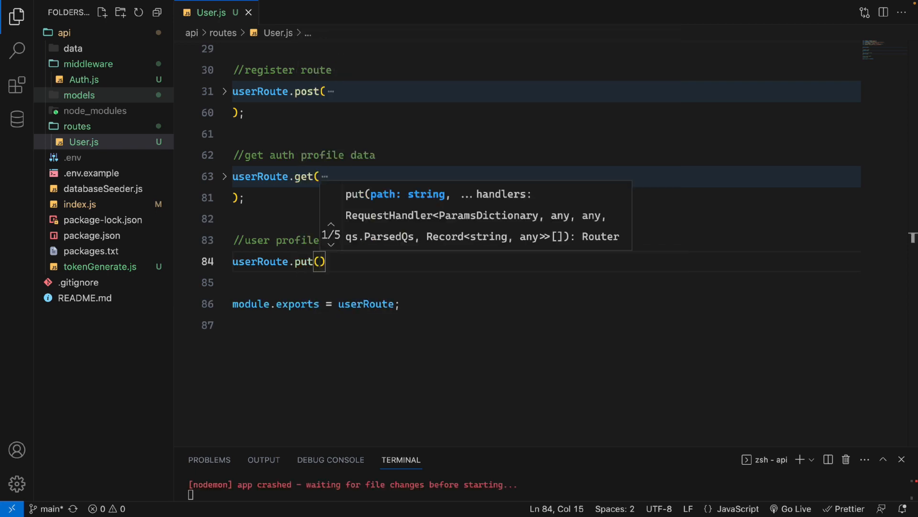
text("/)
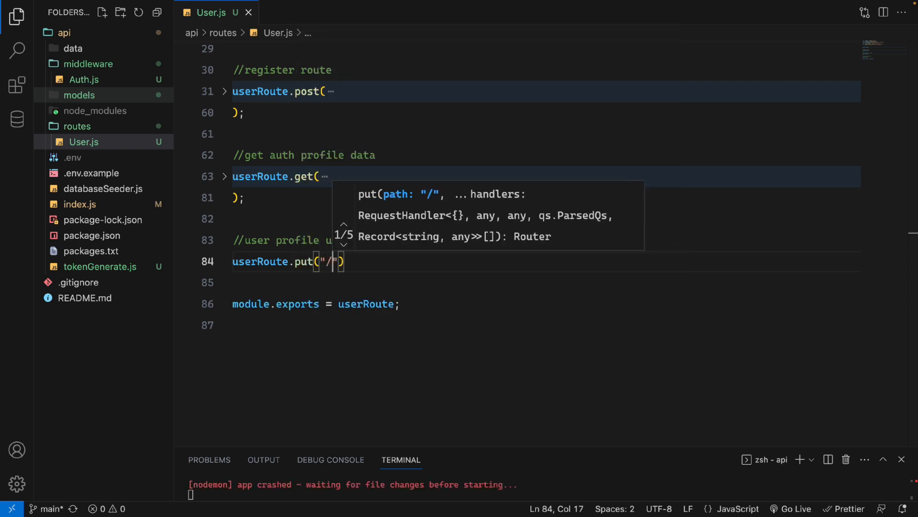
text(profile)
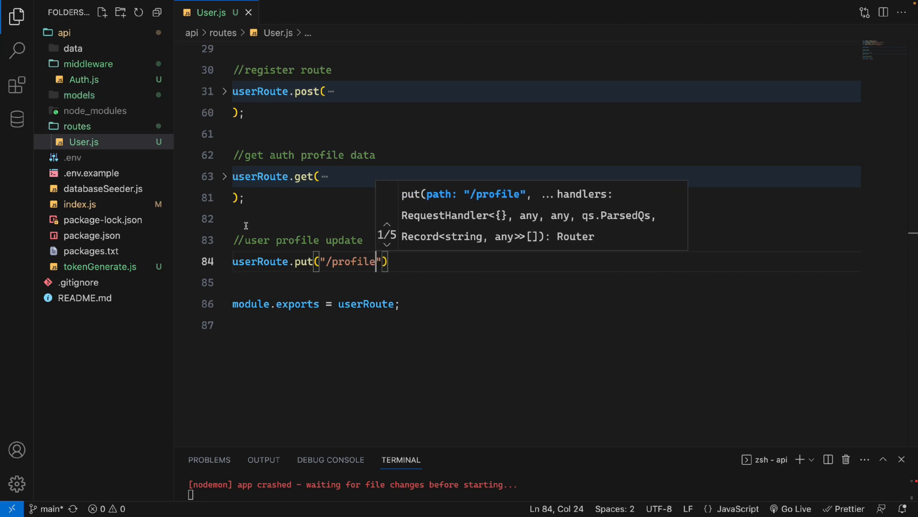
click(225, 177)
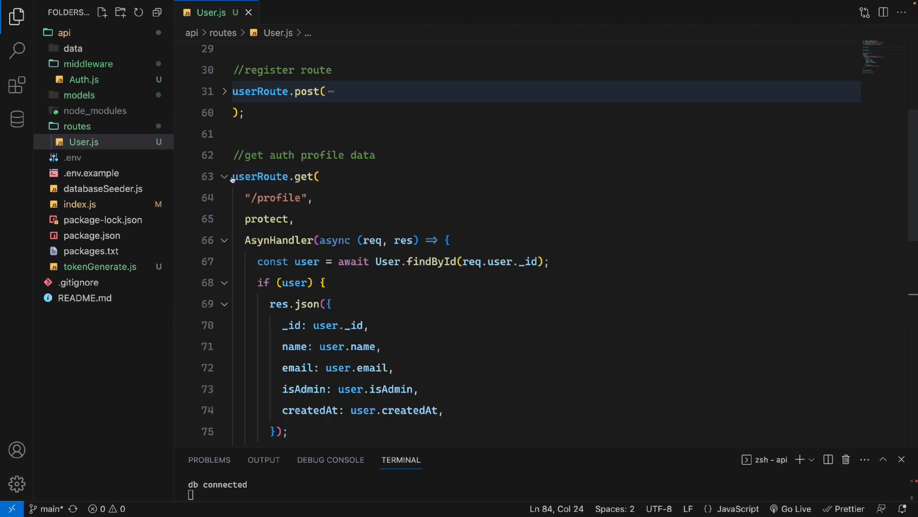
drag(290, 176, 309, 176)
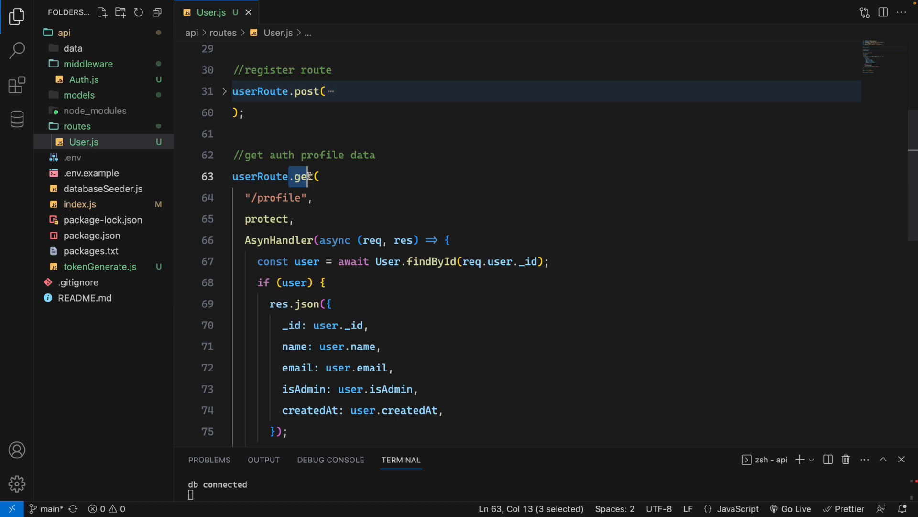
click(224, 176)
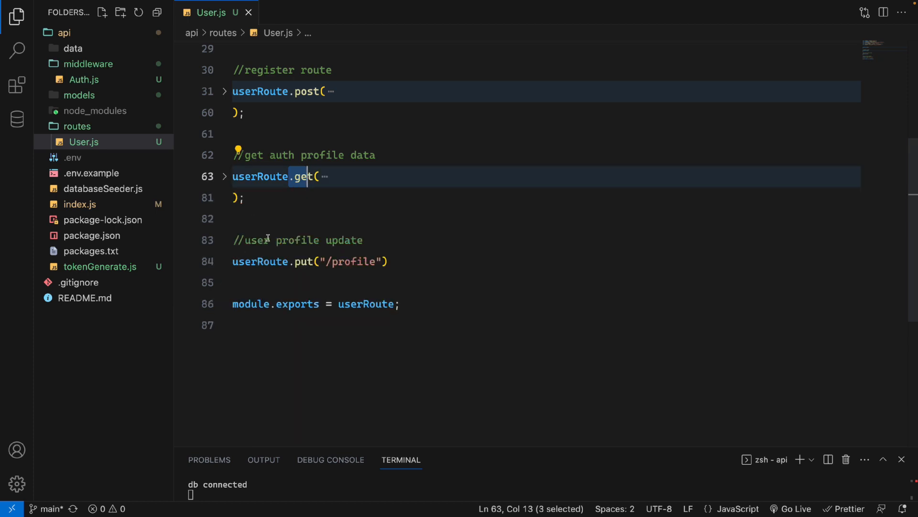
- Start userRoute.put("/profile", and continue editing after the path string
double_click(352, 261)
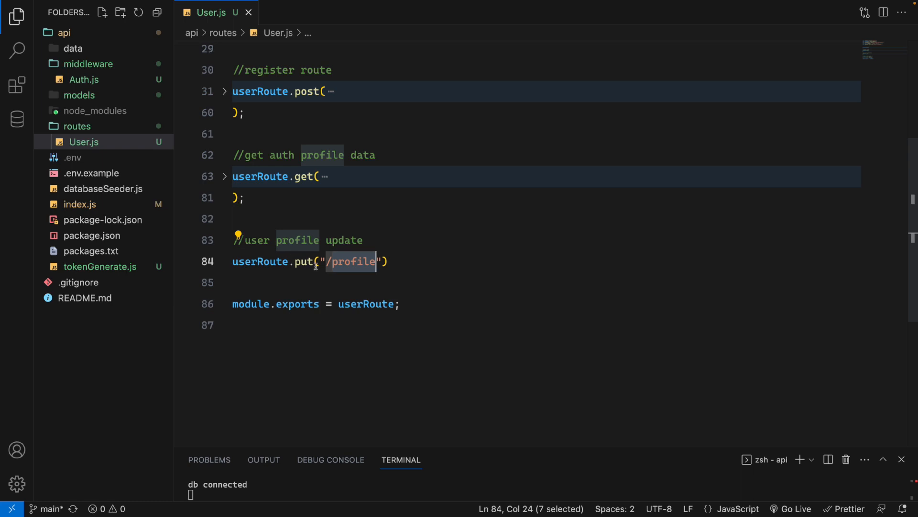
drag(316, 261, 290, 261)
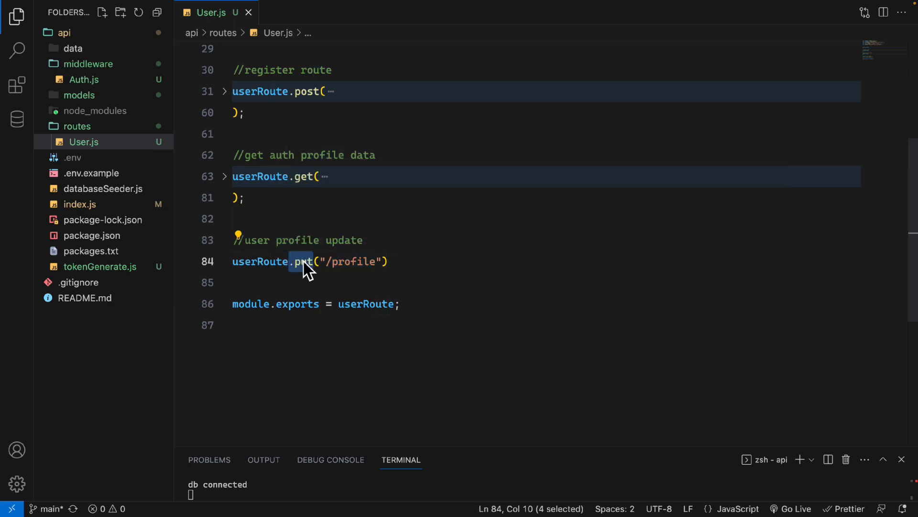
double_click(361, 259)
click(384, 261)
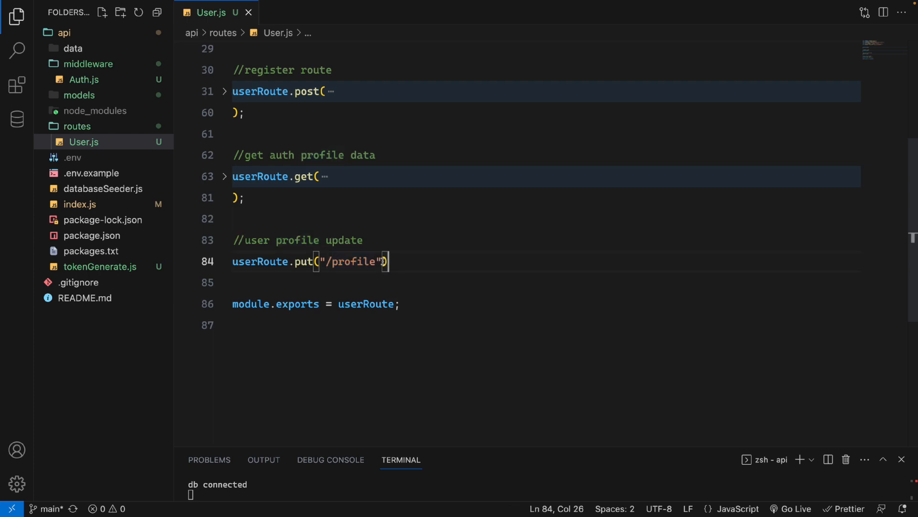
text(,)
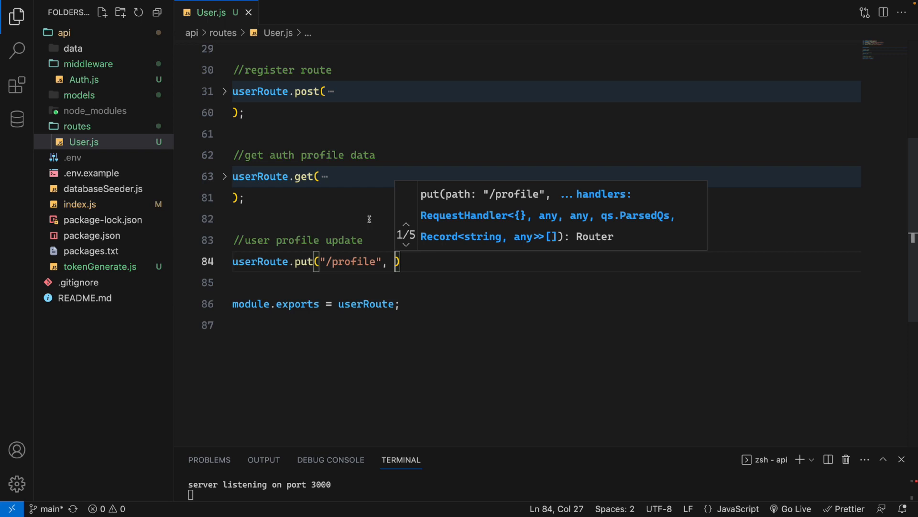
text(protect)
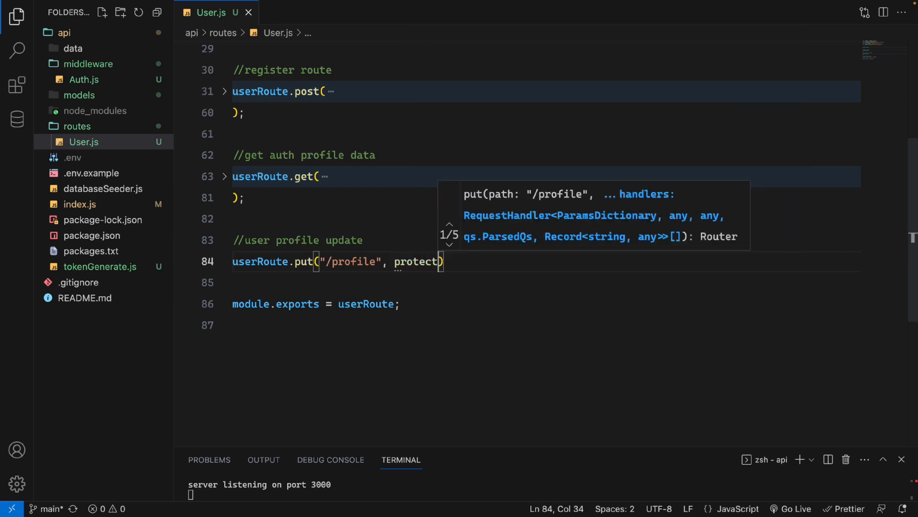
text(,)
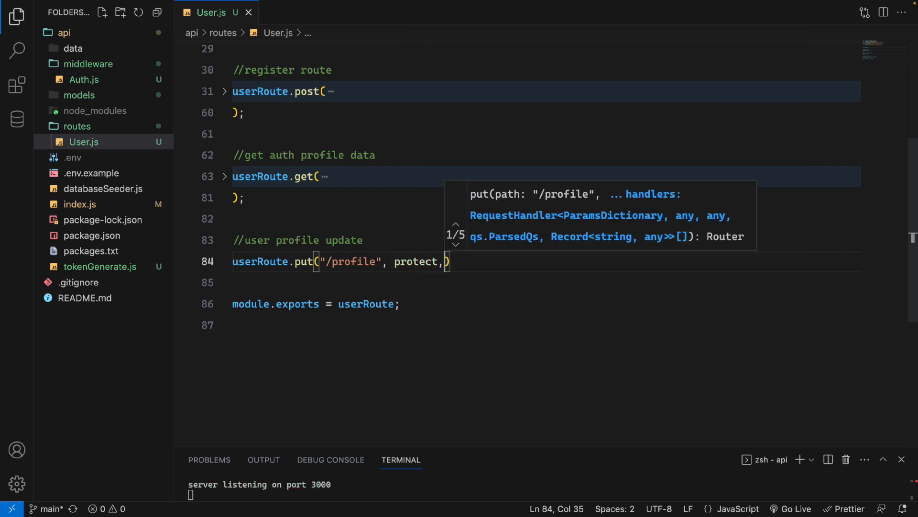
- Check the protect middleware name in Auth.js and return to User.js
click(83, 79)
double_click(291, 135)
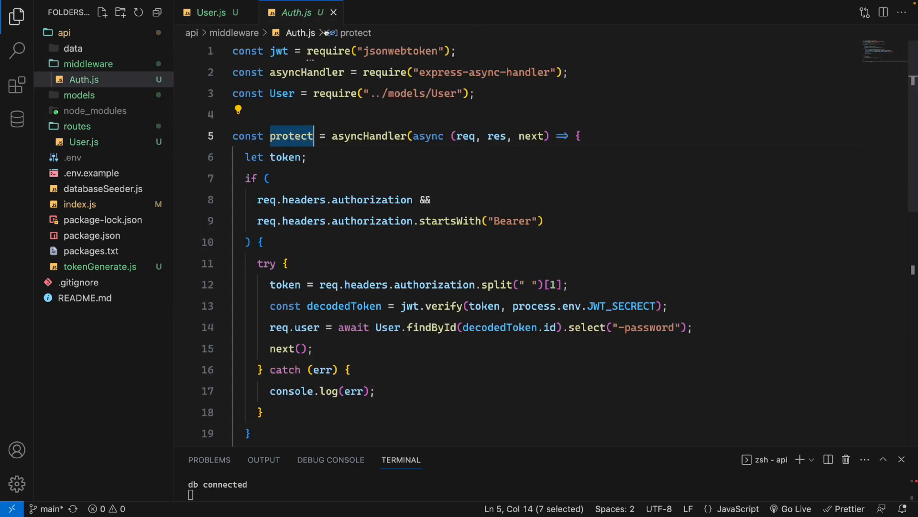
click(332, 12)
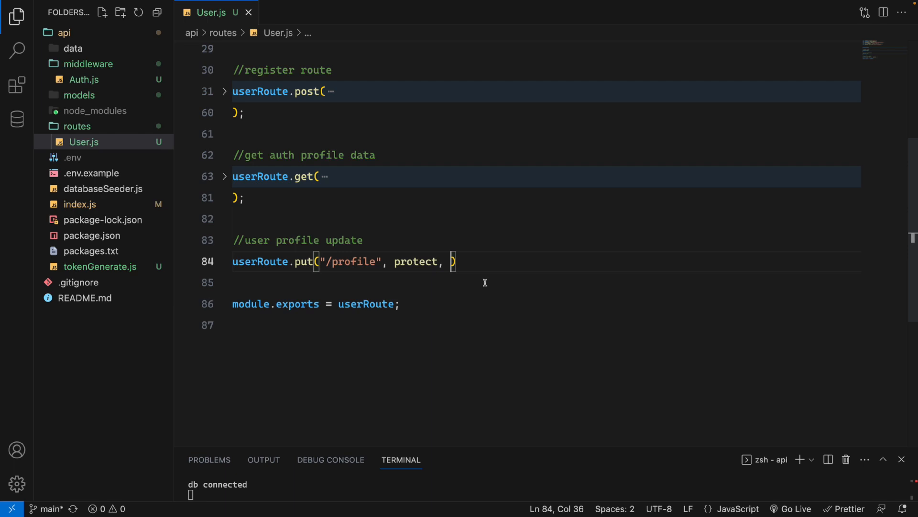
text(as)
text(ync)
- Add the AsynHandler wrapper after protect on line 84, accepting the completion
key(Escape)
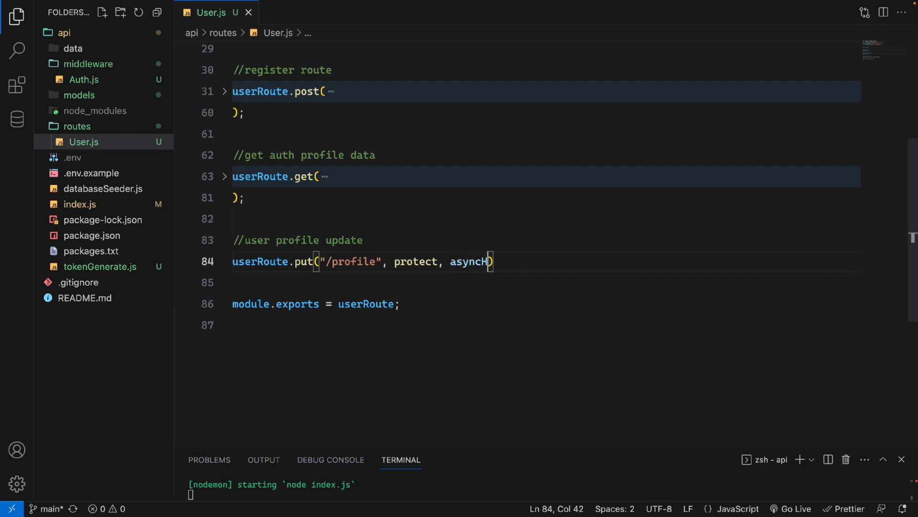
text(Han)
key(BackSpace)
key(BackSpace)
key(BackSpace)
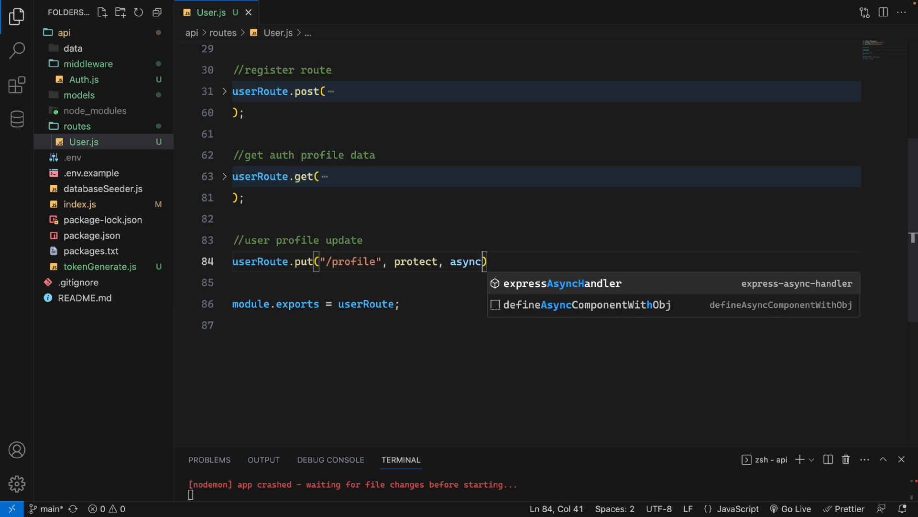
key(BackSpace)
key(BackSpace)
text(H)
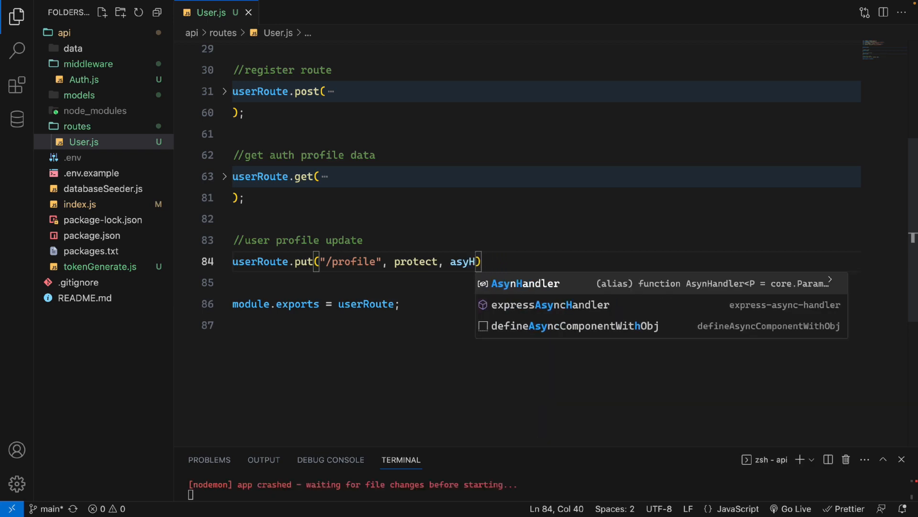
key(Tab)
mouse_move(485, 261)
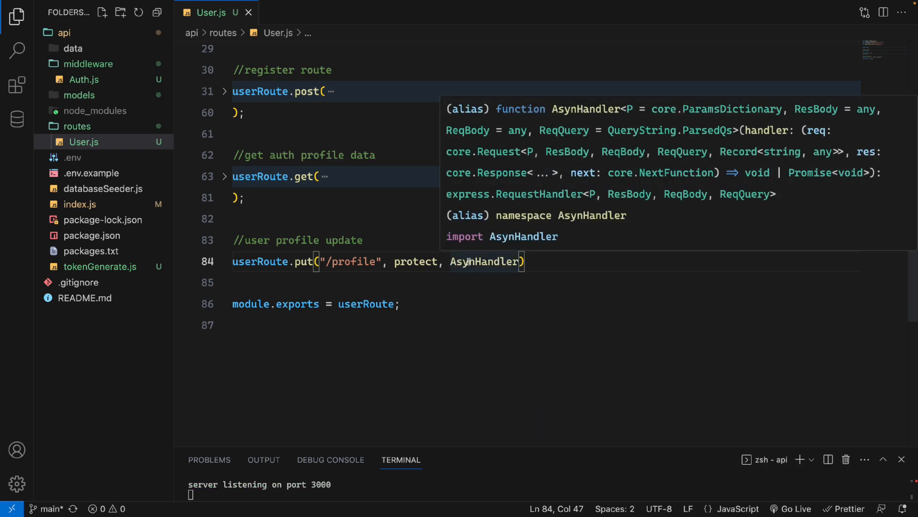
- Correct AsynHandler to AsyncHandler on line 84 and in the import on line 3
double_click(472, 262)
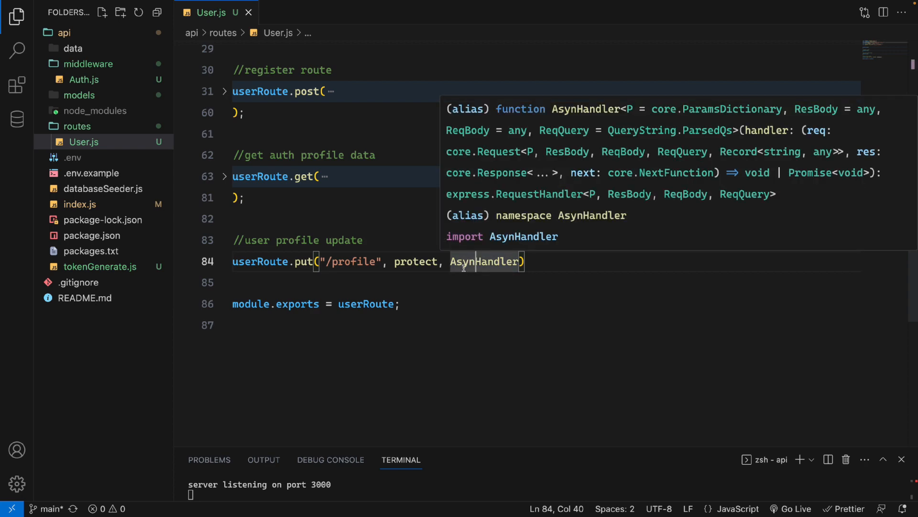
text(c)
scroll(374, 240, up, 5)
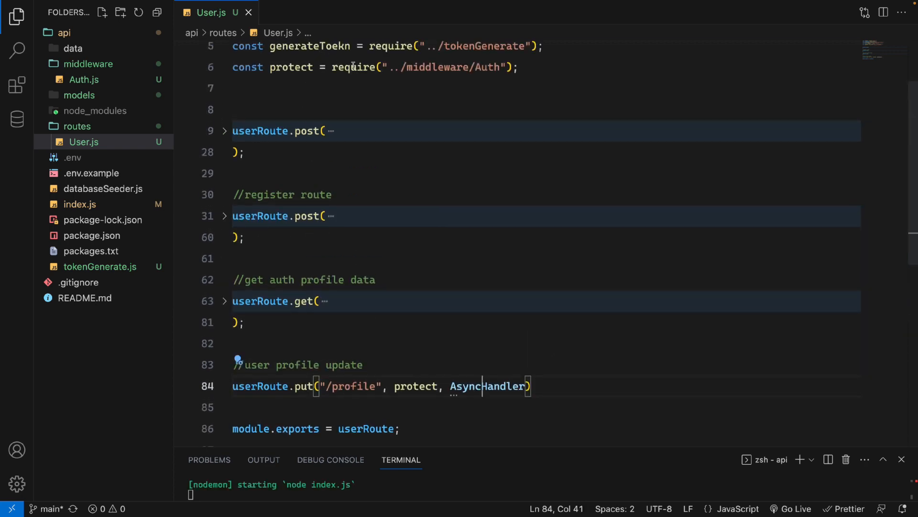
scroll(291, 144, up, 3)
scroll(291, 71, up, 1)
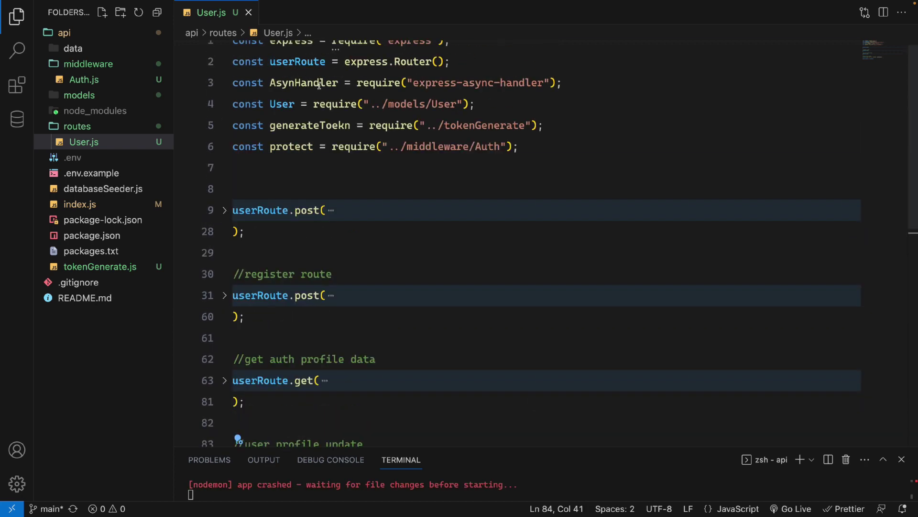
click(288, 83)
text(c)
double_click(317, 83)
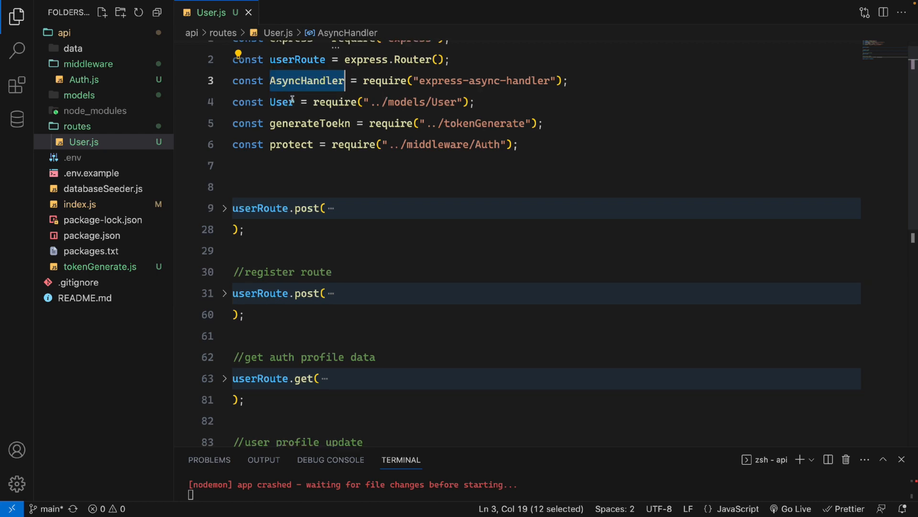
scroll(292, 101, down, 2)
scroll(302, 102, down, 3)
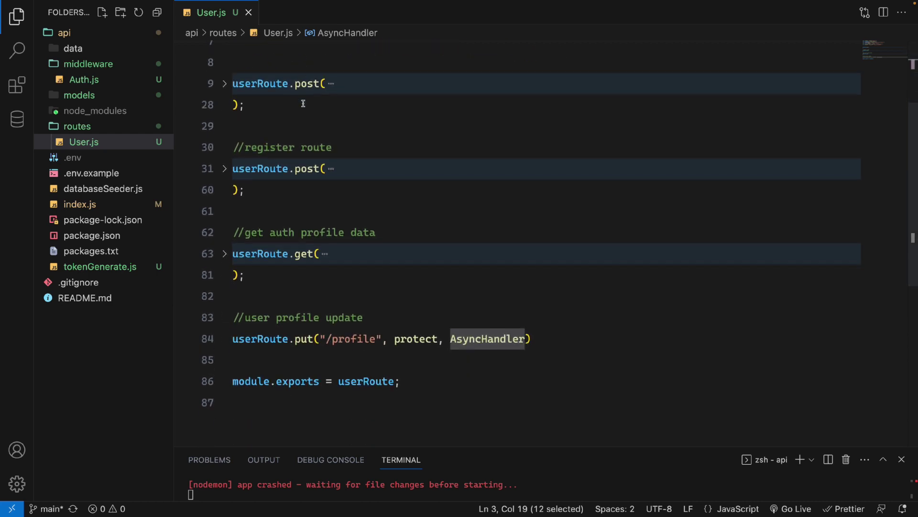
double_click(514, 340)
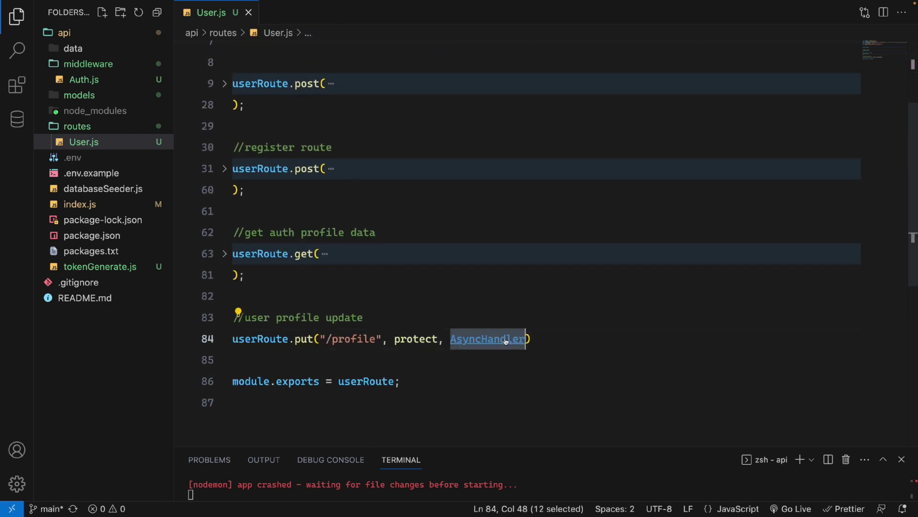
- Fix the wrapper spelling in the get profile, register and login routes, then save
click(225, 253)
double_click(275, 316)
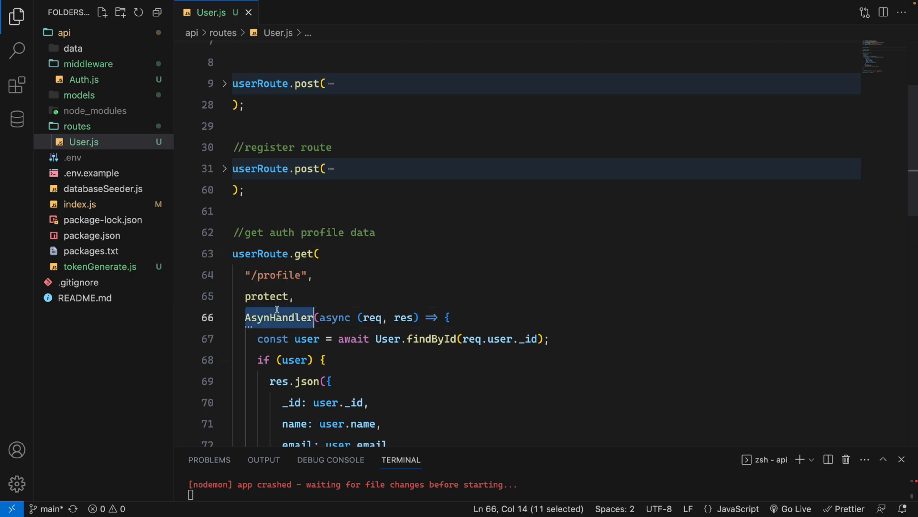
click(225, 168)
double_click(287, 211)
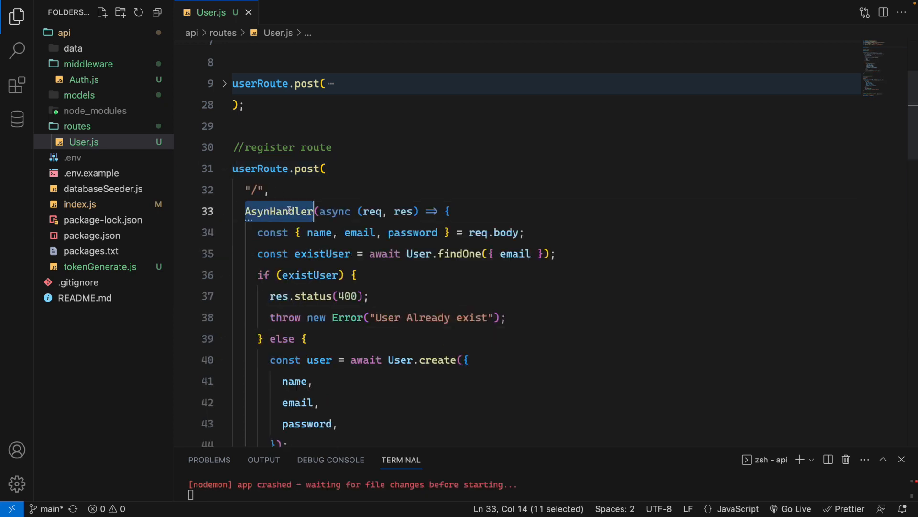
click(247, 189)
click(224, 84)
double_click(279, 126)
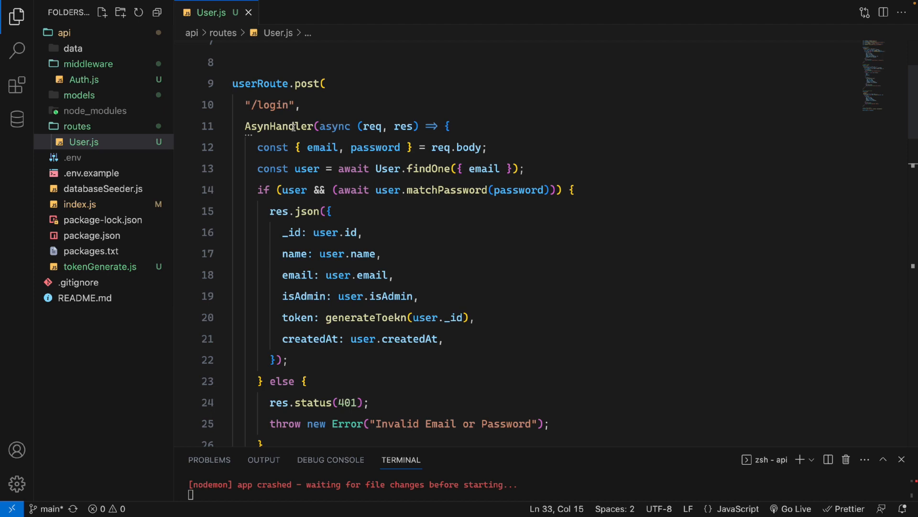
text(AsyncHandler)
scroll(274, 131, up, 2)
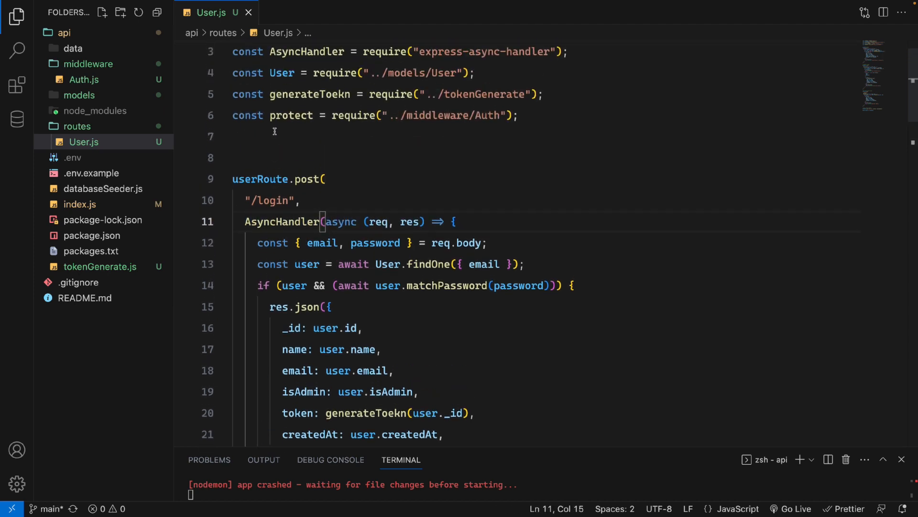
key(ctrl+s)
- Collapse the routes and check the server log restarts on port 3000
click(224, 136)
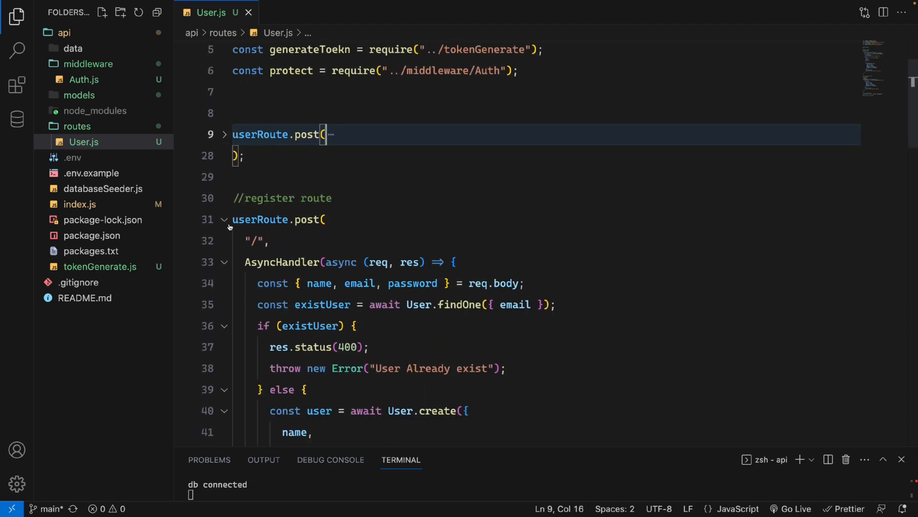
click(225, 222)
scroll(227, 225, down, 3)
scroll(227, 216, down, 3)
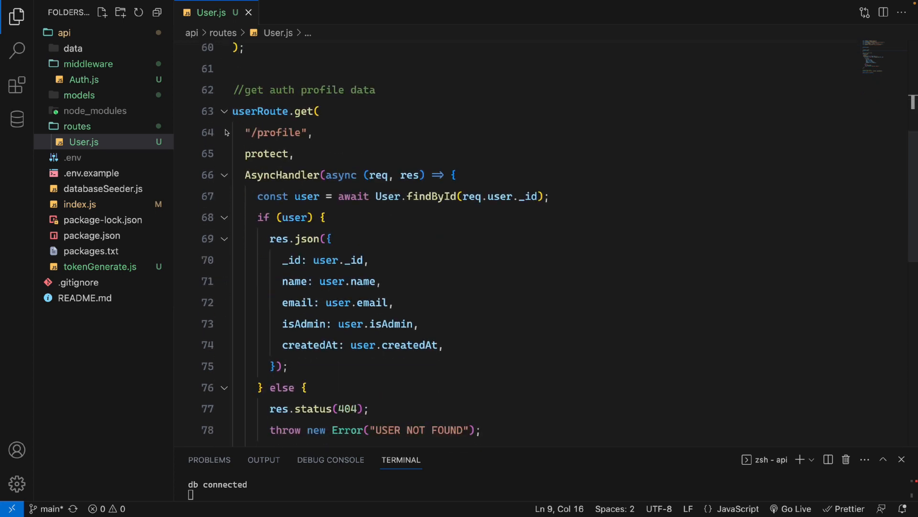
click(225, 111)
scroll(228, 115, down, 1)
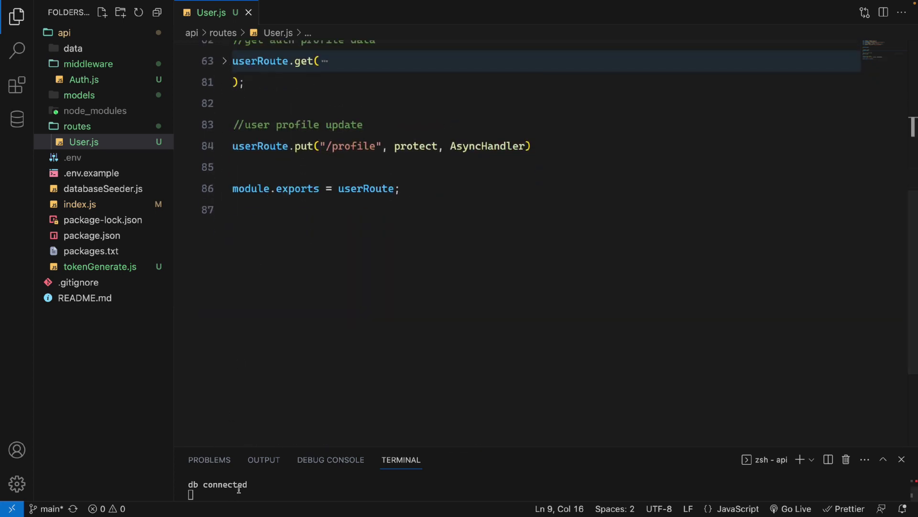
click(253, 443)
drag(253, 449, 254, 350)
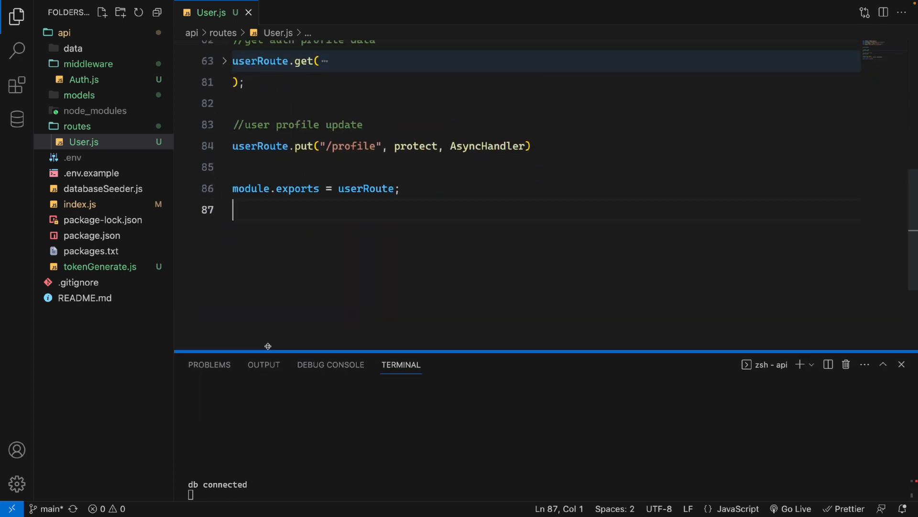
drag(388, 445, 329, 409)
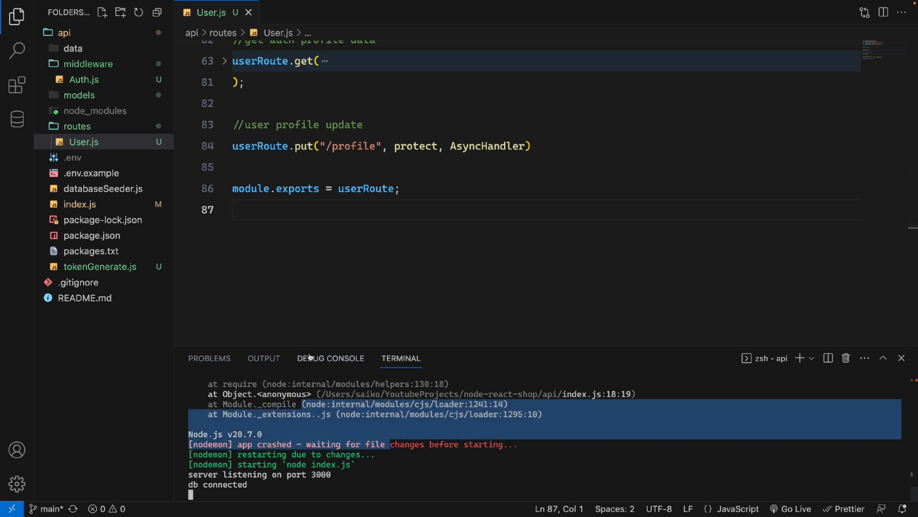
drag(306, 347, 312, 440)
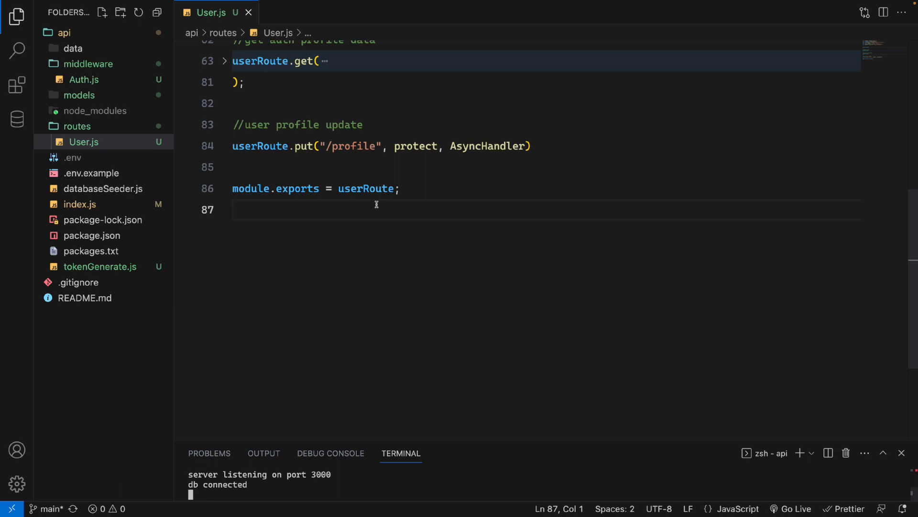
scroll(376, 204, up, 1)
- Give the PUT /profile AsyncHandler an async callback body and save
click(528, 172)
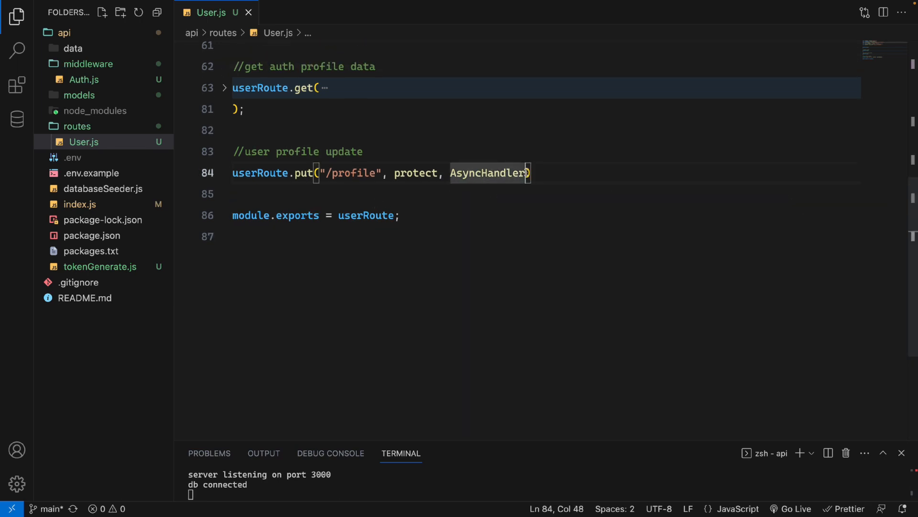
text(()
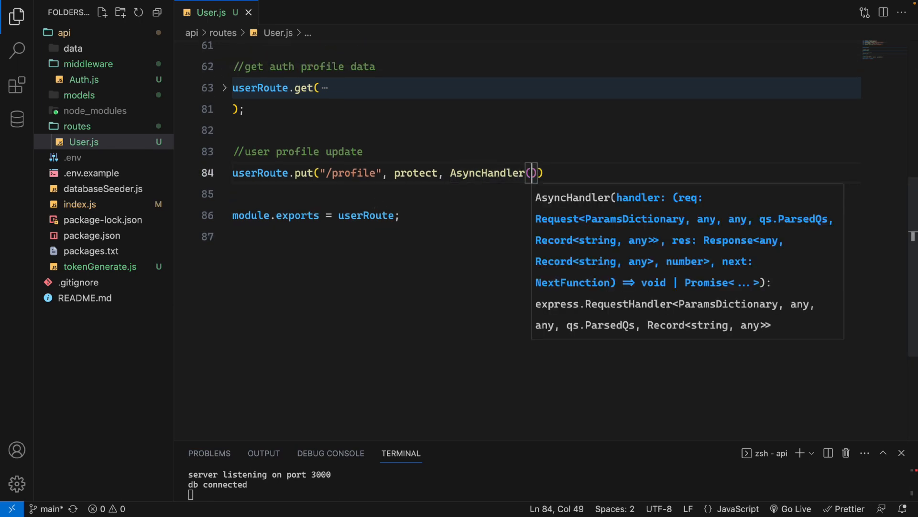
text(async)
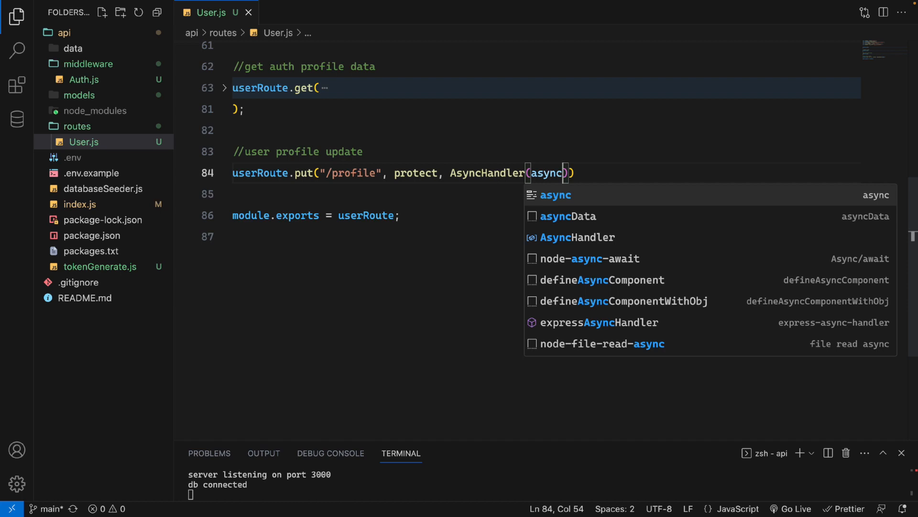
text((req,re)
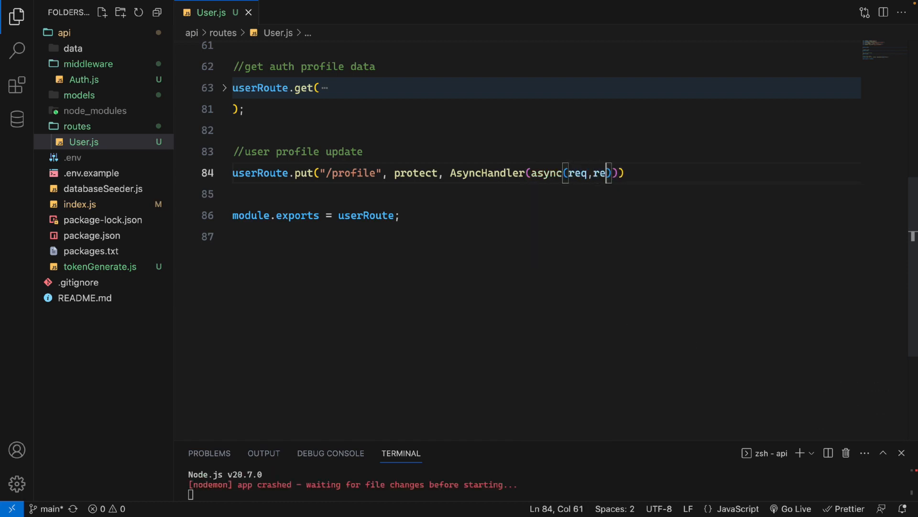
text(s)
key(Right)
text(=>)
text({)
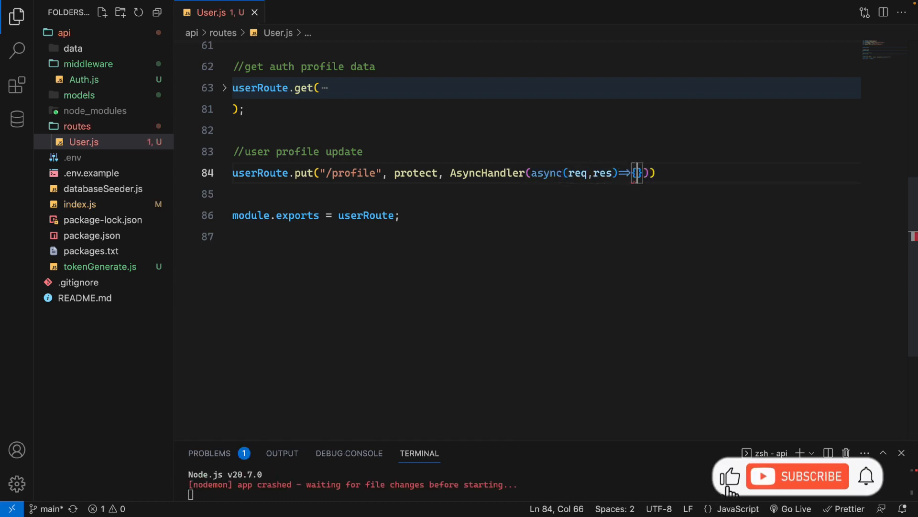
key(Return)
key(ctrl+s)
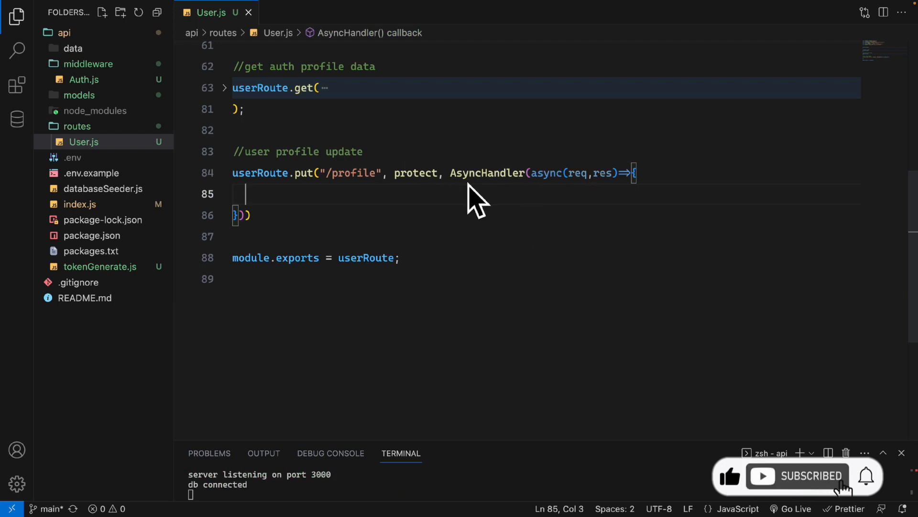
- Format the document and open an empty line inside the handler's braces
right_click(518, 219)
click(567, 331)
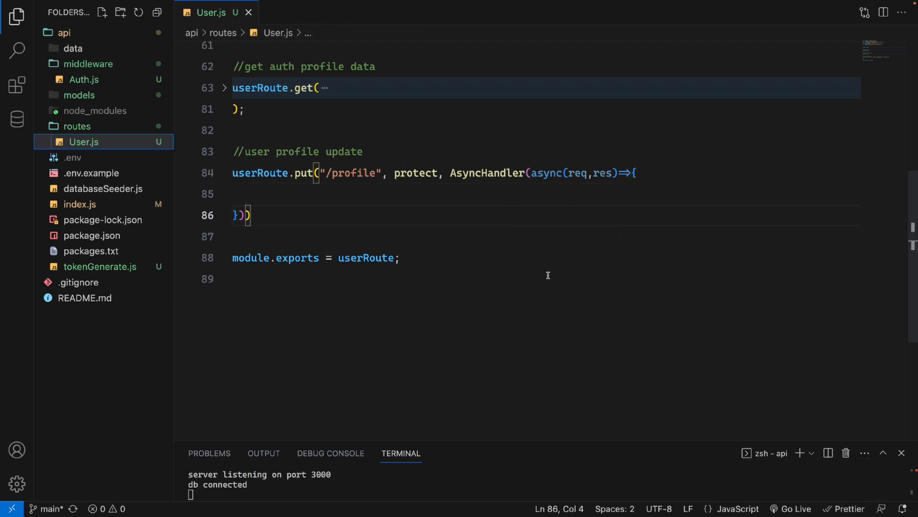
click(458, 194)
key(ctrl+s)
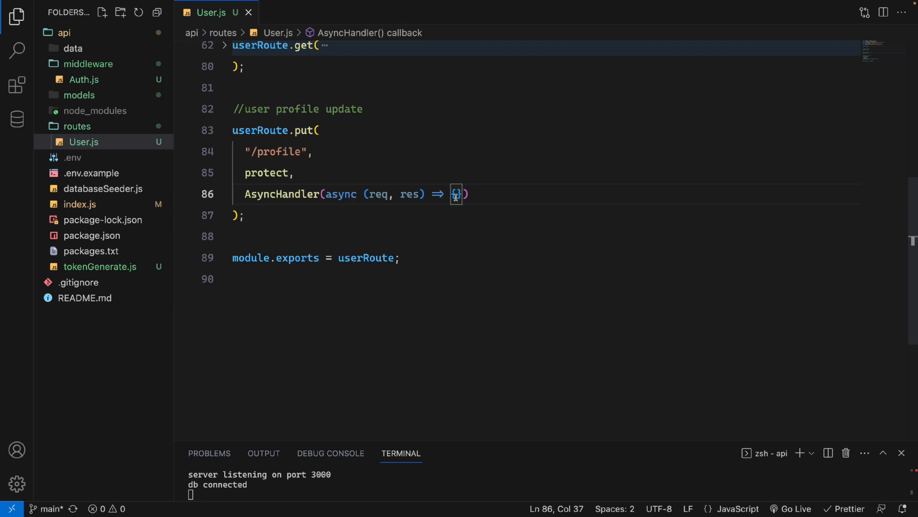
key(Return)
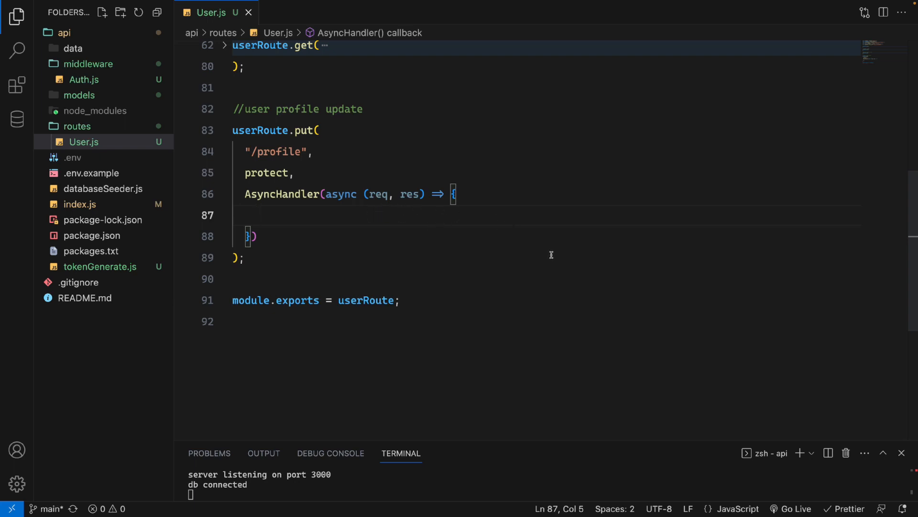
- Paste the User.findById(req.user._id) lookup and move to a blank line below it
text(const user = await User.findById(req.user._id);)
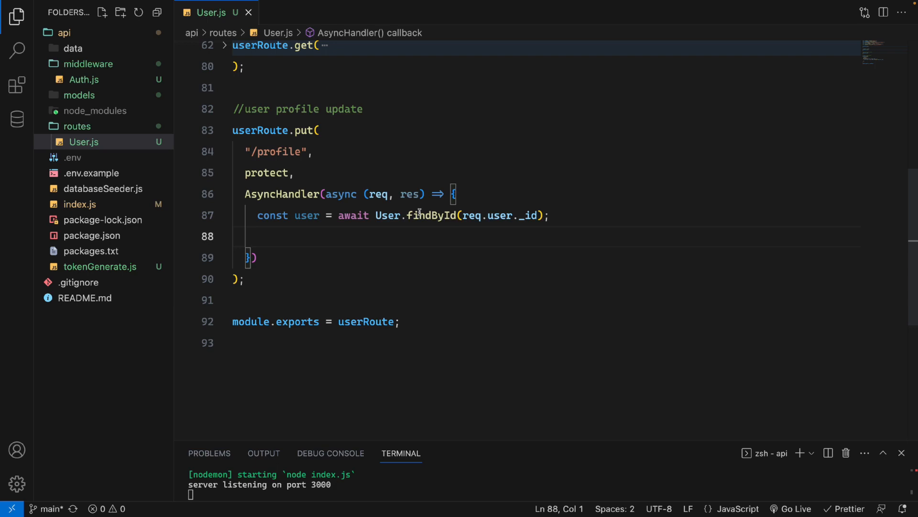
double_click(421, 215)
drag(463, 216, 553, 216)
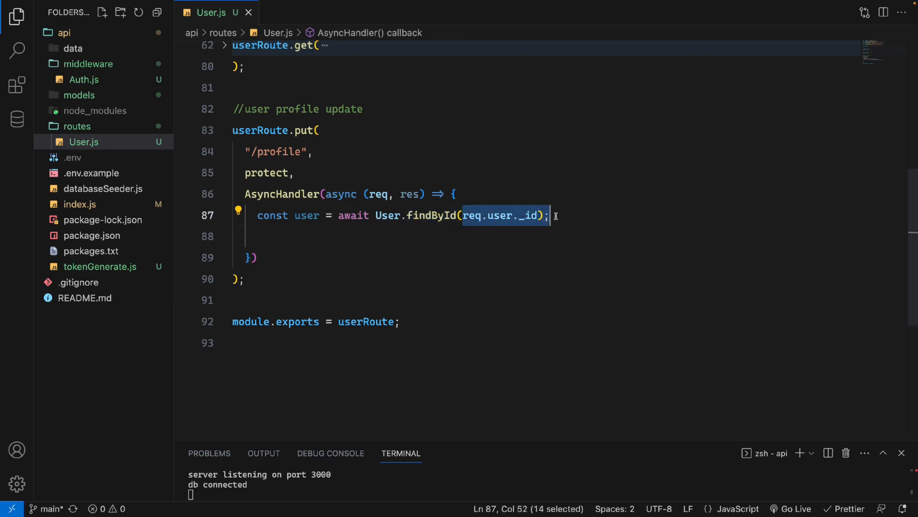
click(556, 215)
key(Return)
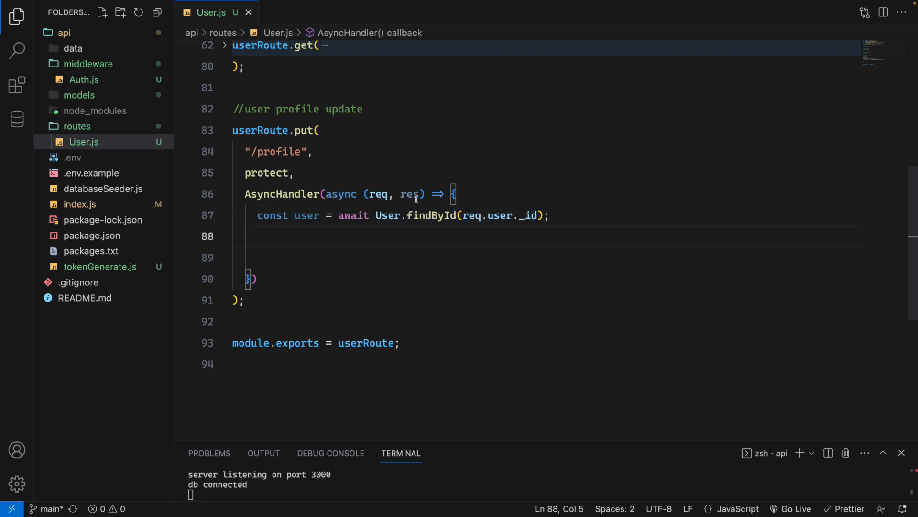
double_click(267, 172)
click(293, 236)
text(if(user))
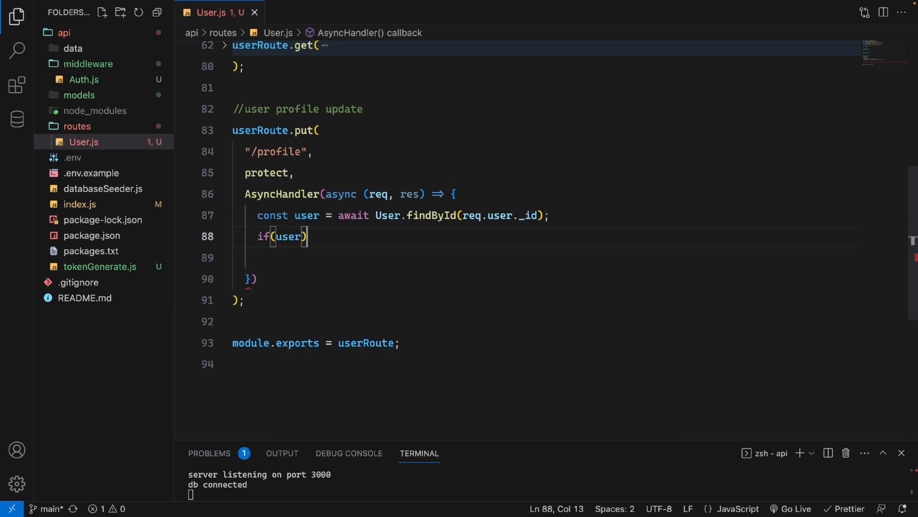
text({)
- Add if (user) { } else { } with res.status(404) and the USER NOT FOUND error in else
key(Return)
key(Down)
key(ctrl+s)
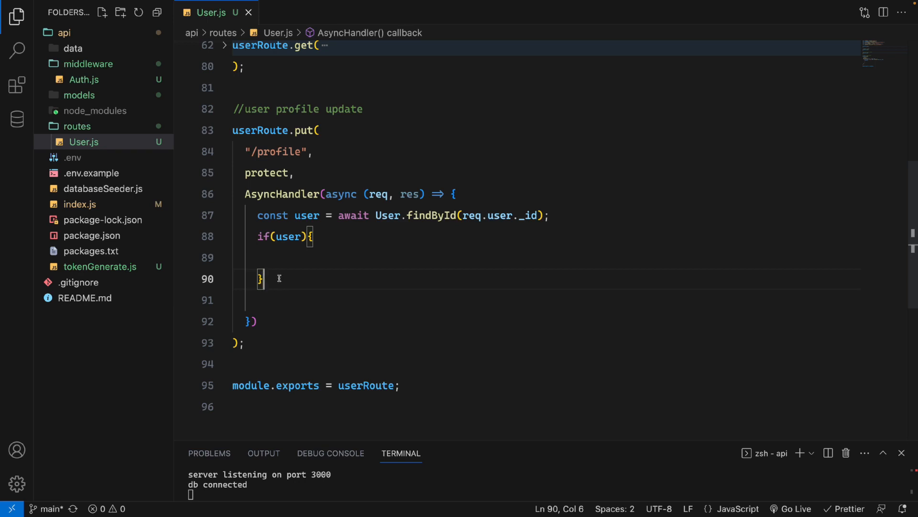
text(else)
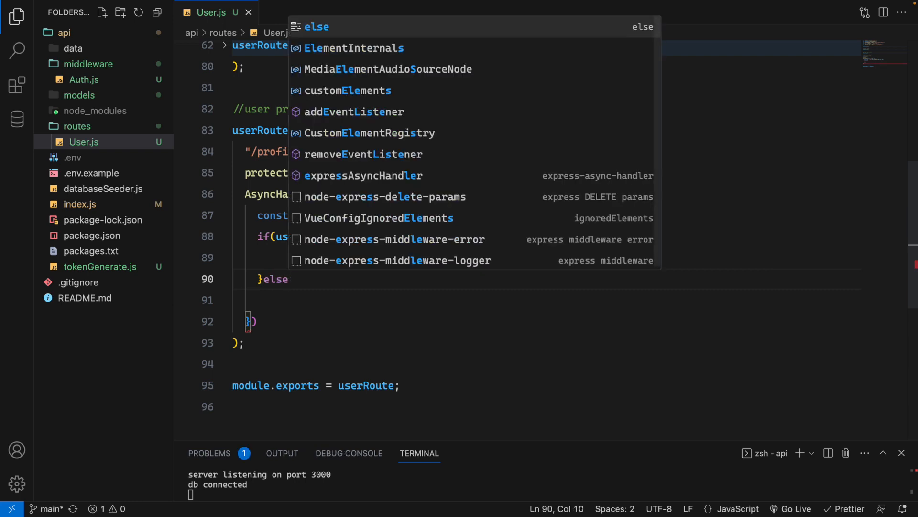
text({)
key(Return)
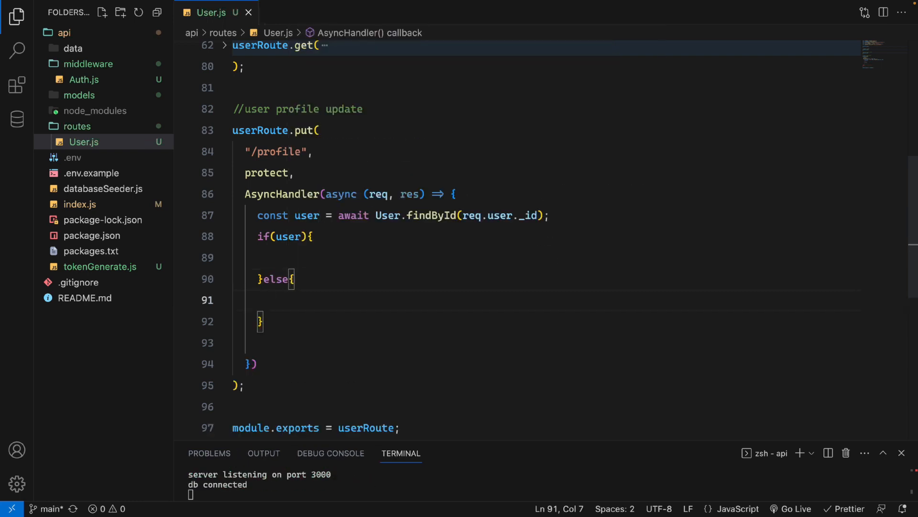
text(res.status(404);       throw new Error("USER NOT FOUND");)
- Reformat the document and add an empty line inside the if (user) block
right_click(422, 268)
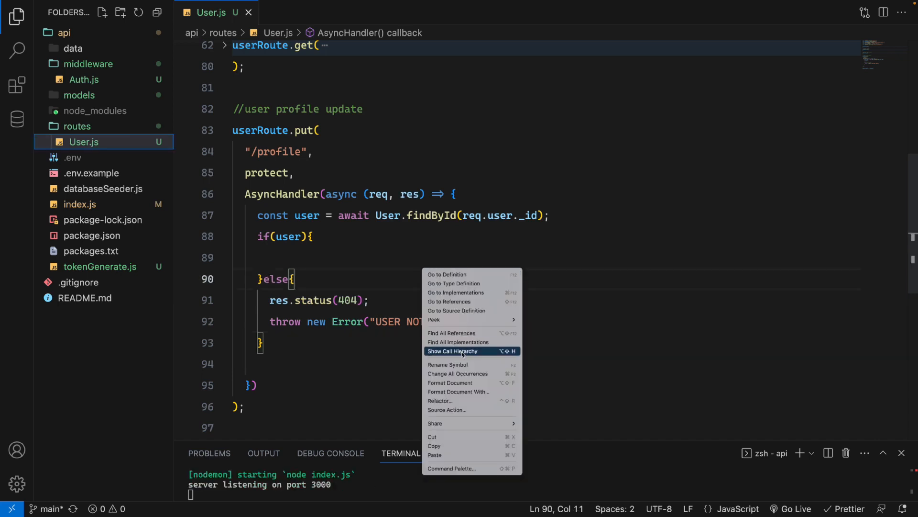
click(450, 383)
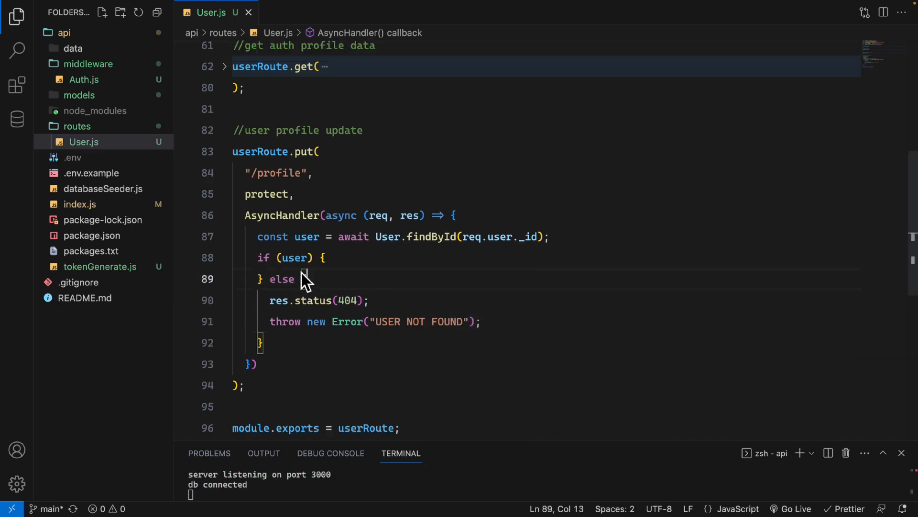
click(328, 257)
key(Return)
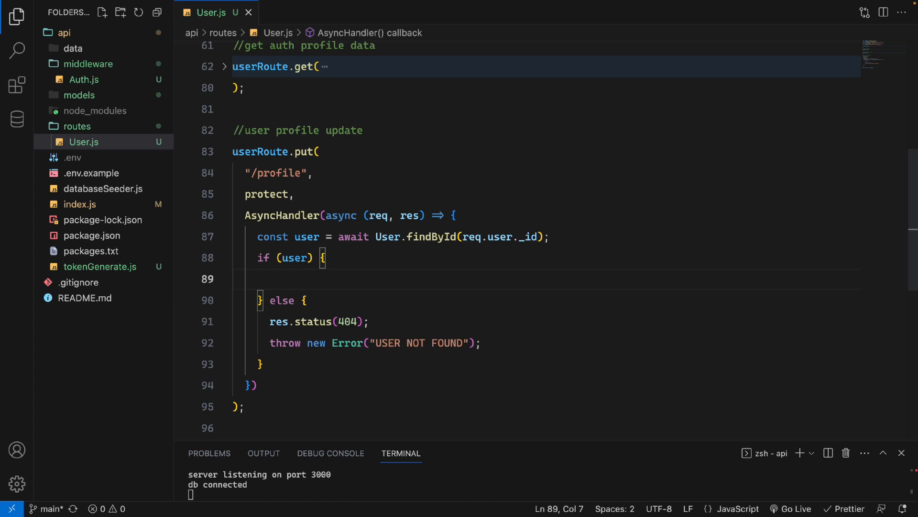
click(339, 263)
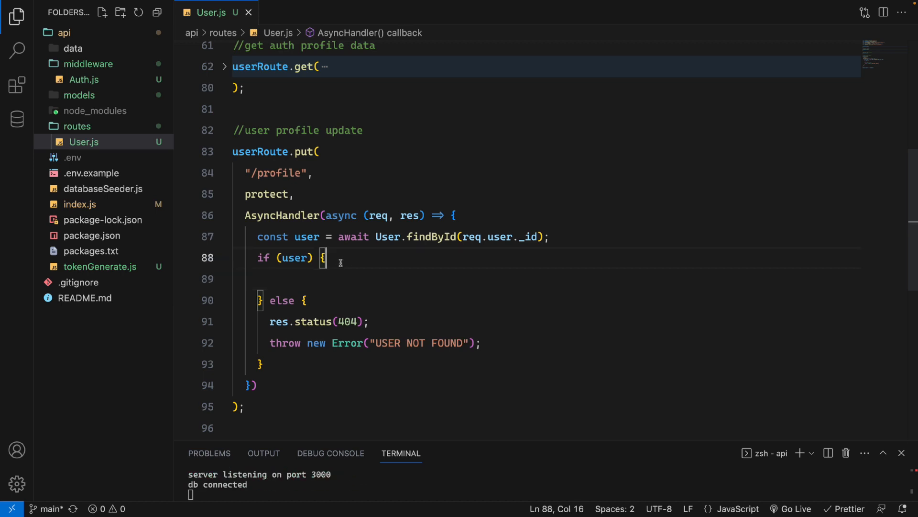
- Start a fresh indented line inside the if (user) block
key(Return)
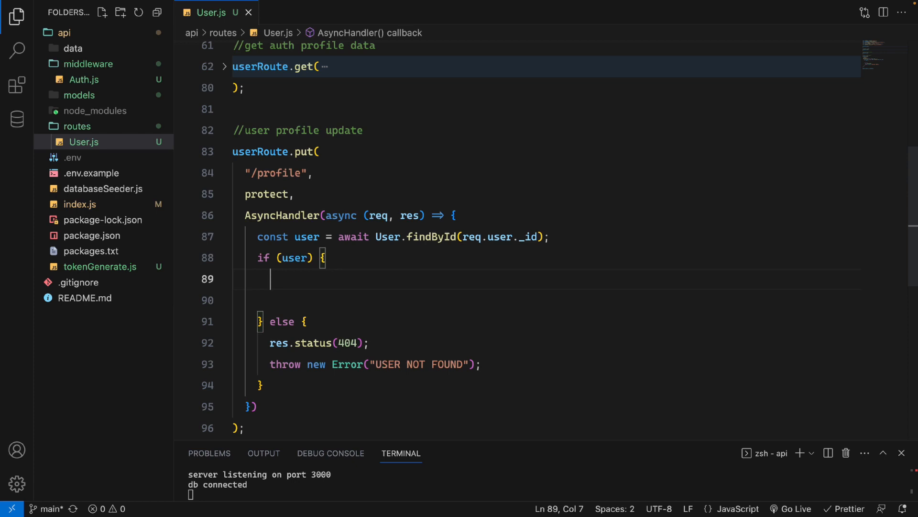
text(us)
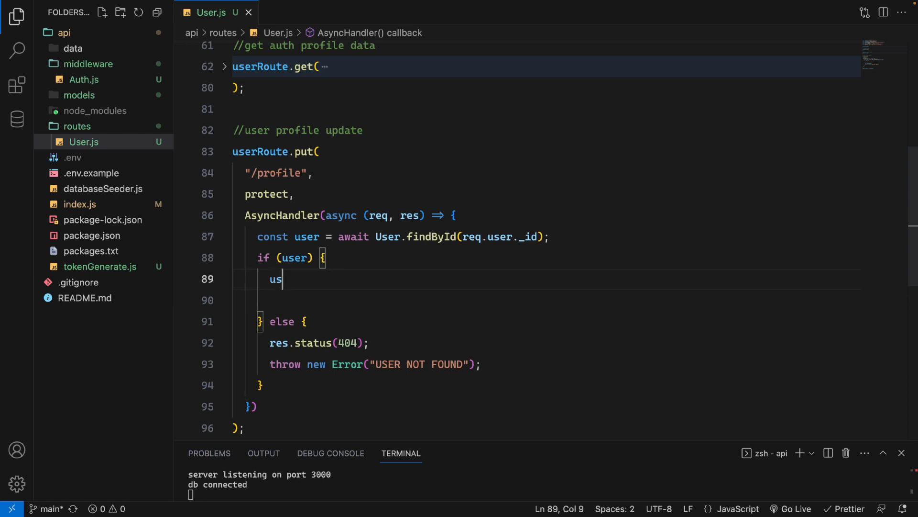
text(er.name )
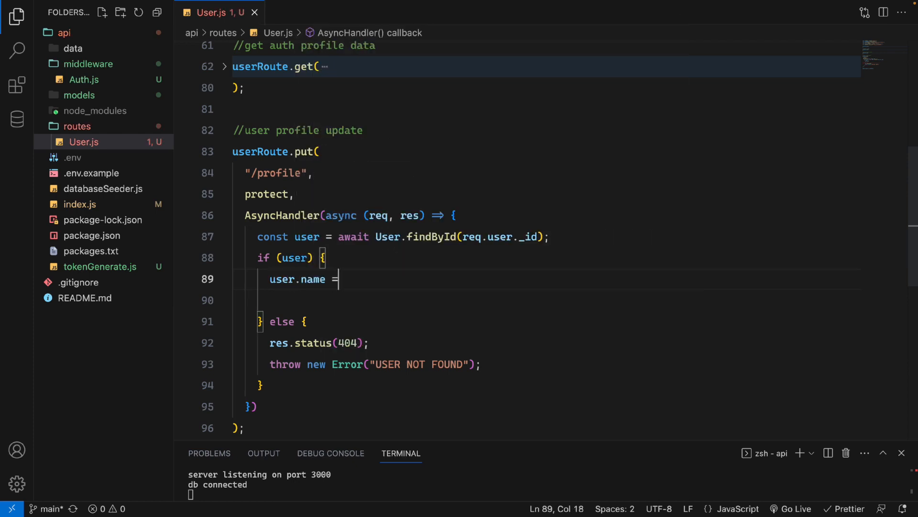
text(= req.o)
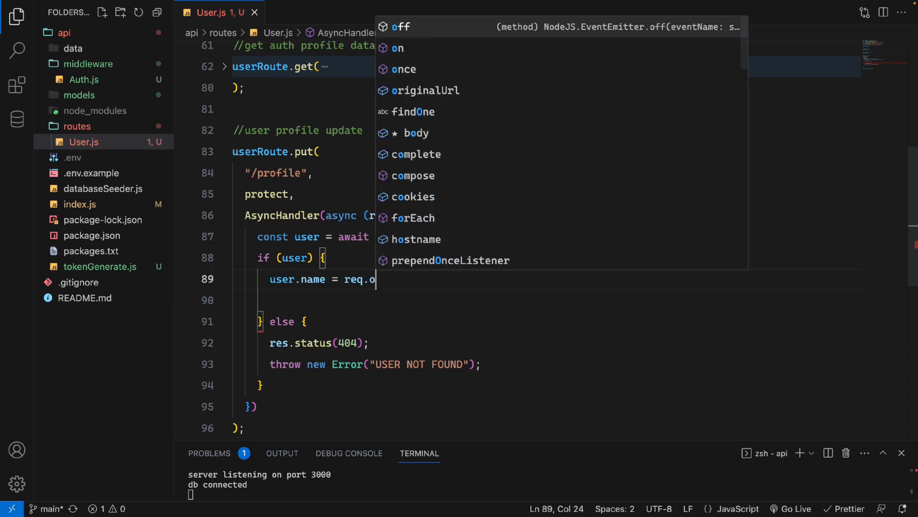
- Add user.name = req.body.name || user.name; and save
key(BackSpace)
text(o)
key(BackSpace)
text(body)
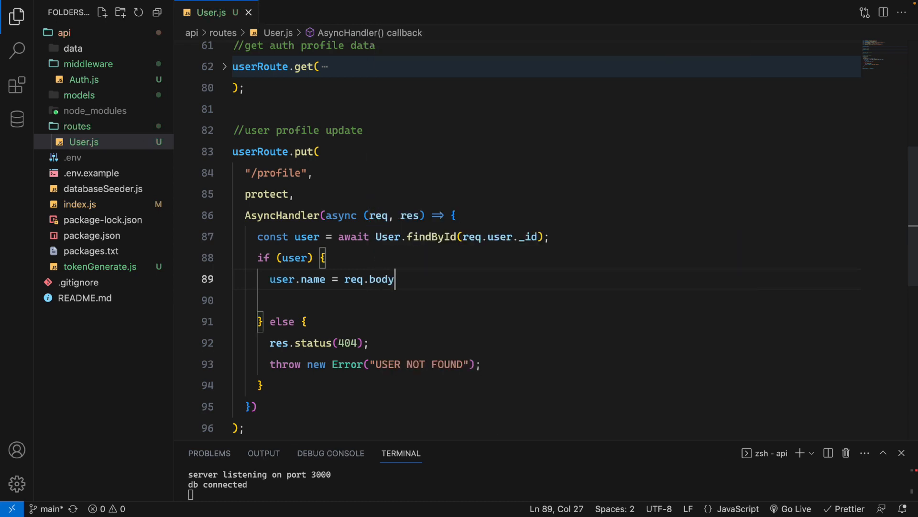
text(.name)
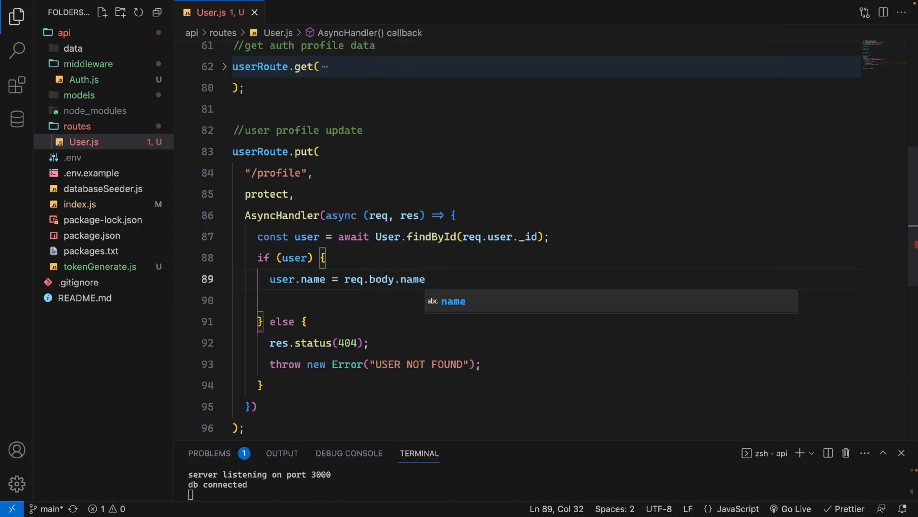
key(ctrl+s)
drag(345, 280, 428, 281)
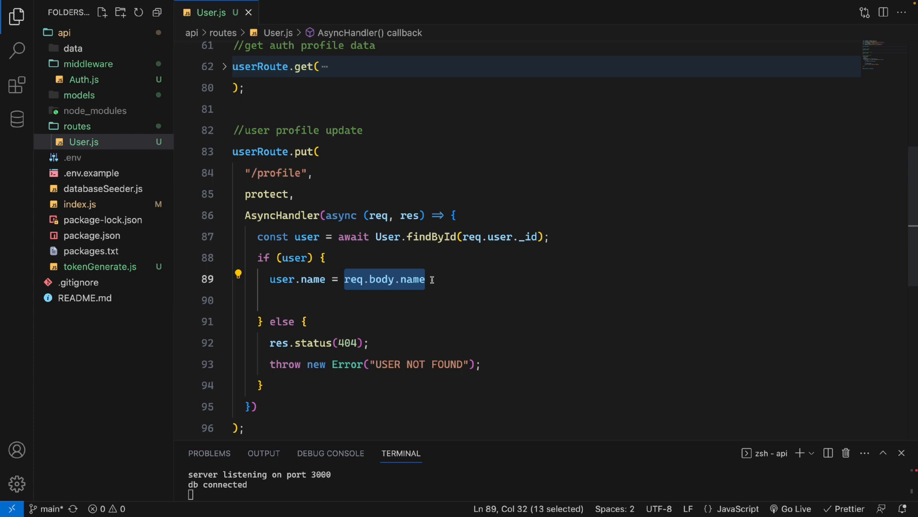
drag(326, 279, 270, 279)
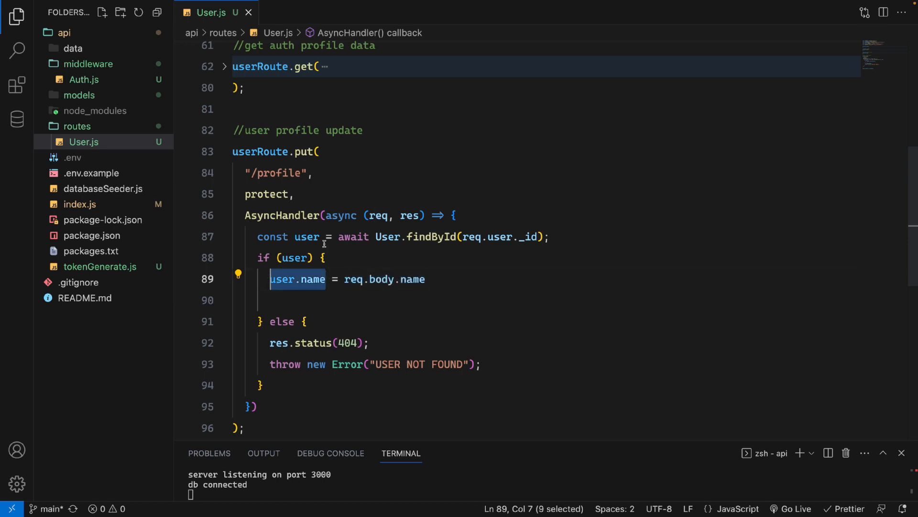
drag(375, 236, 398, 236)
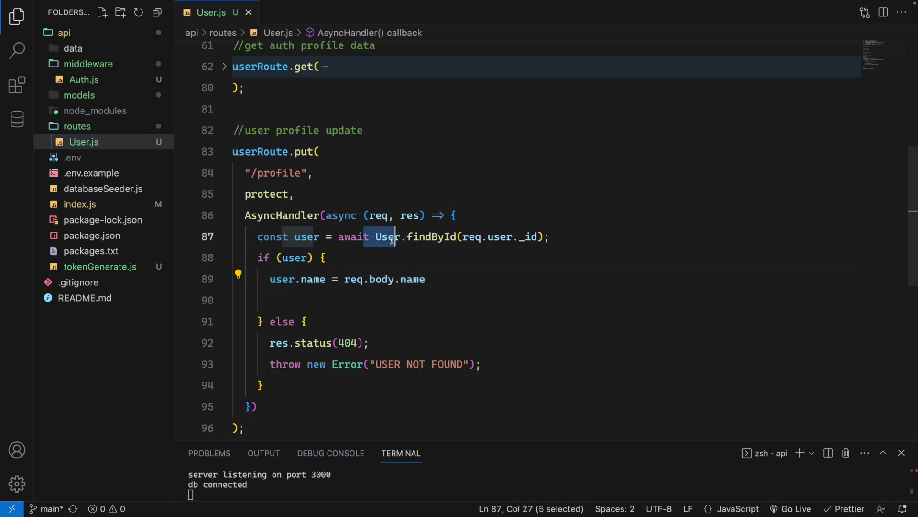
click(443, 279)
text(|| )
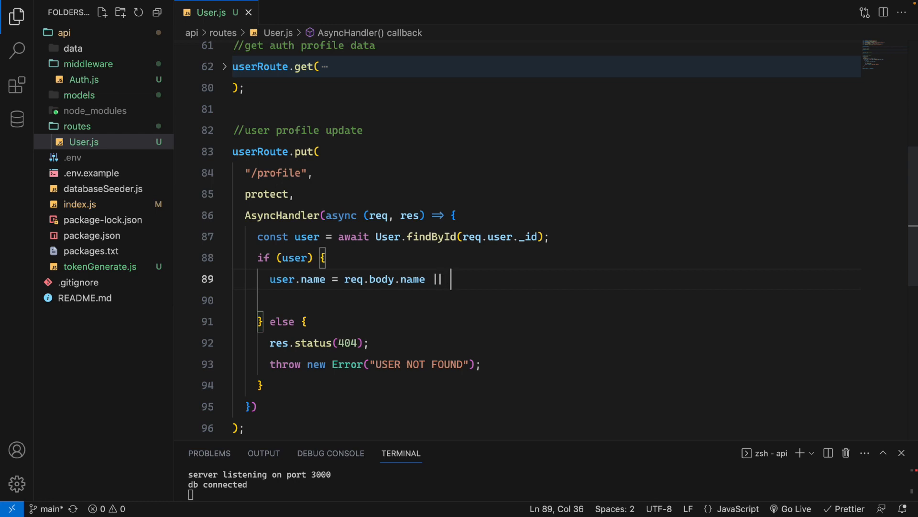
text(user.na)
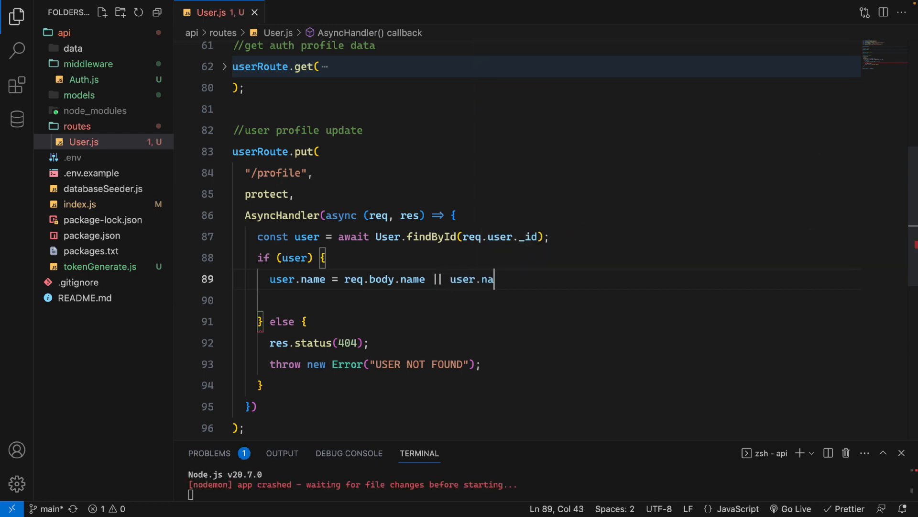
text(me)
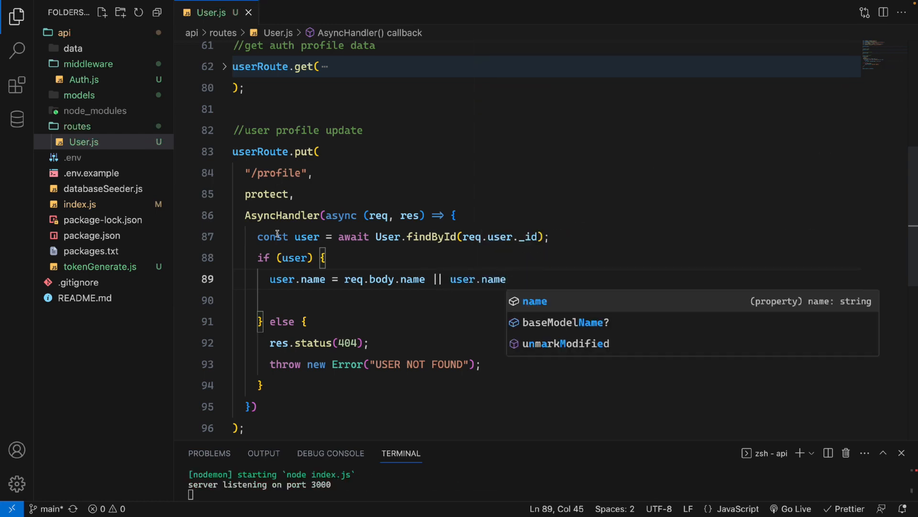
- Add user.email = req.body.email || user.email; below it and save
drag(295, 236, 423, 237)
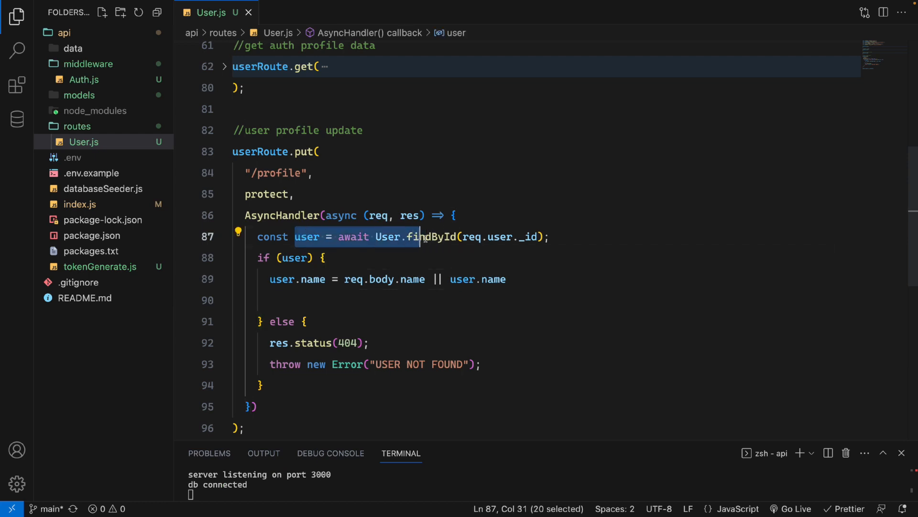
click(520, 279)
text(;)
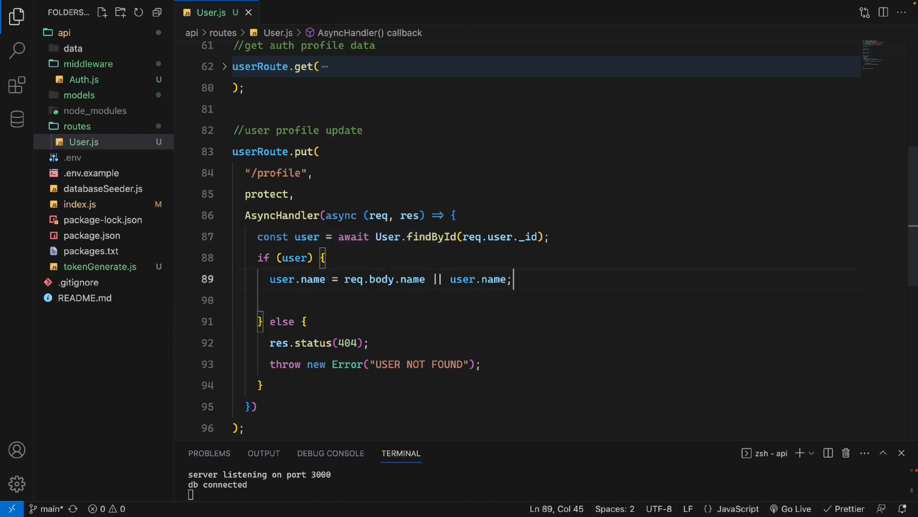
key(Return)
text(user.em)
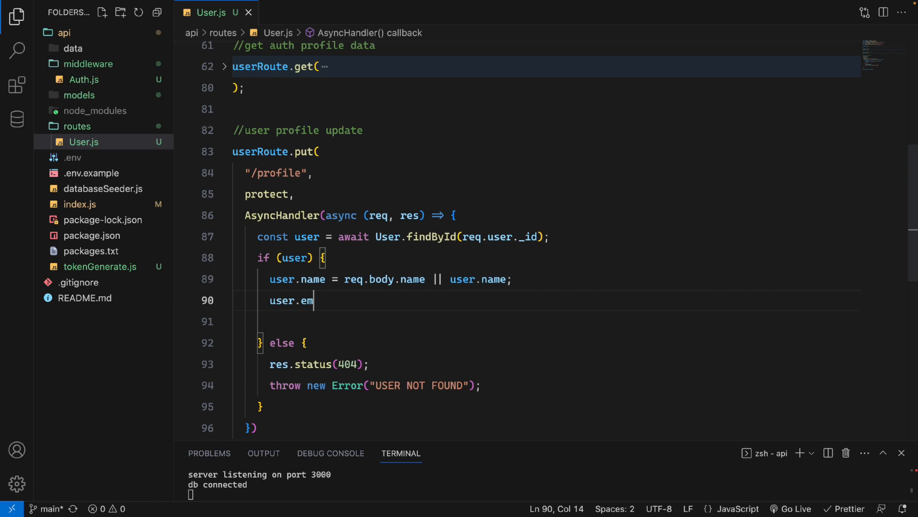
text(ail)
text( = req.body.)
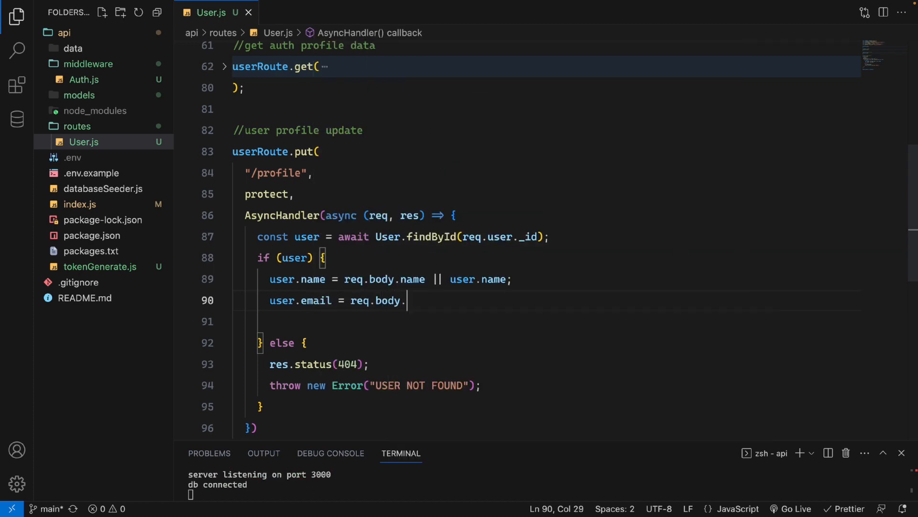
text(email  |)
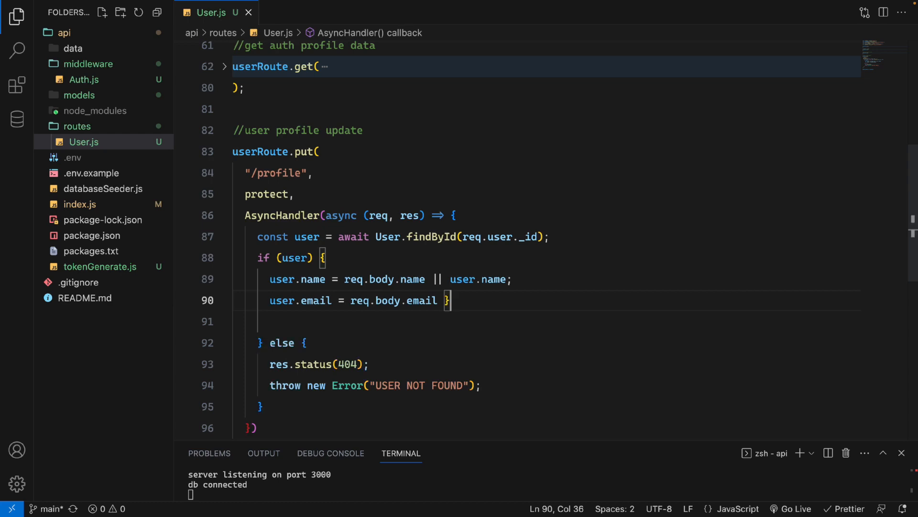
text(| user)
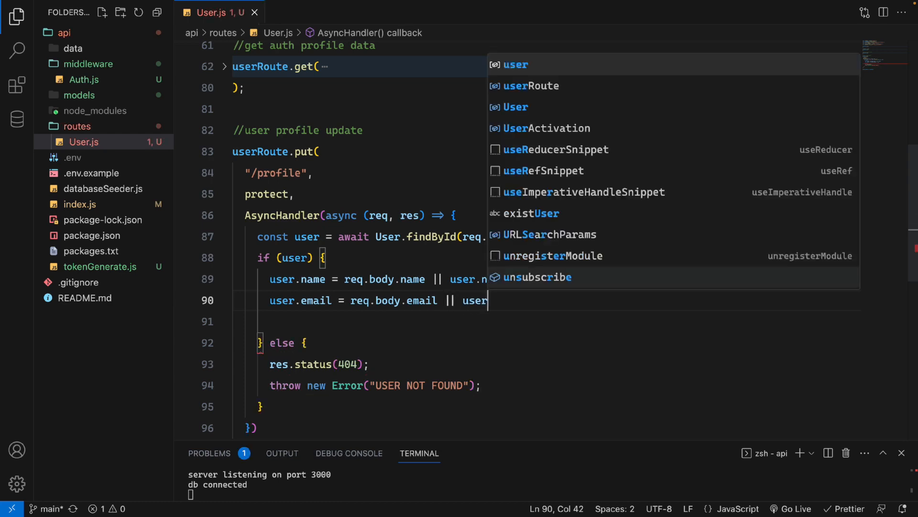
text(.email)
key(Escape)
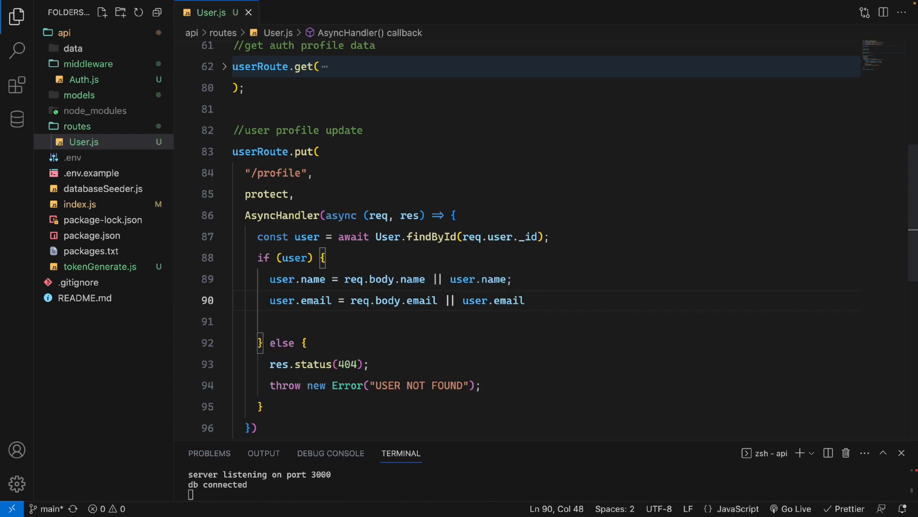
key(ctrl+s)
text(;)
- Add the if (req.body.password) { } condition below the email line
key(Return)
key(Return)
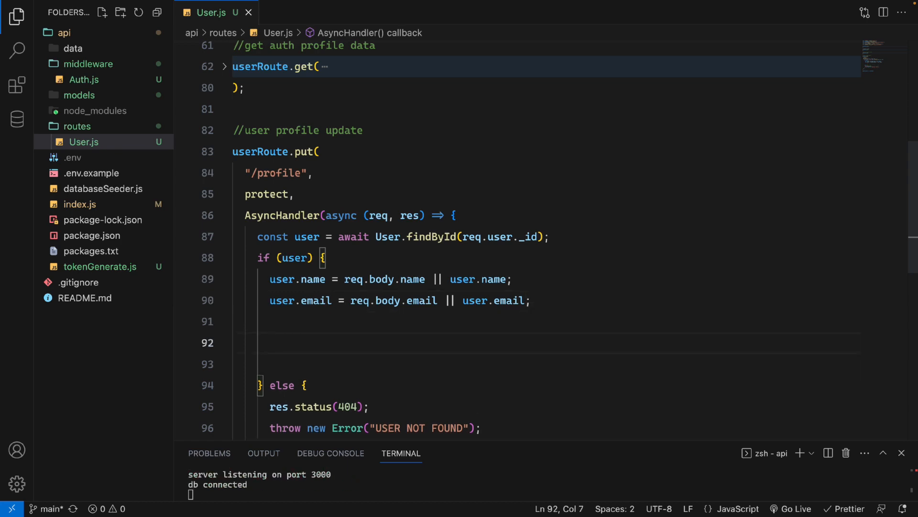
text(if()
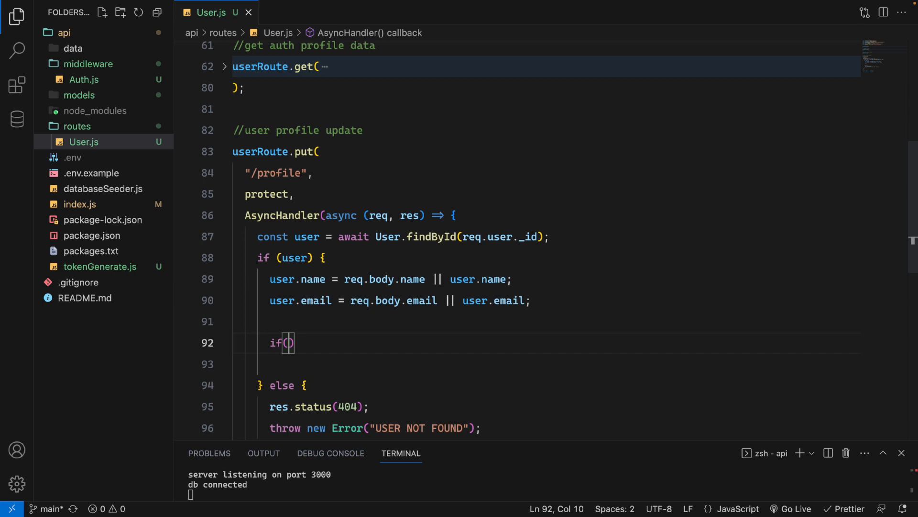
text(req.bo)
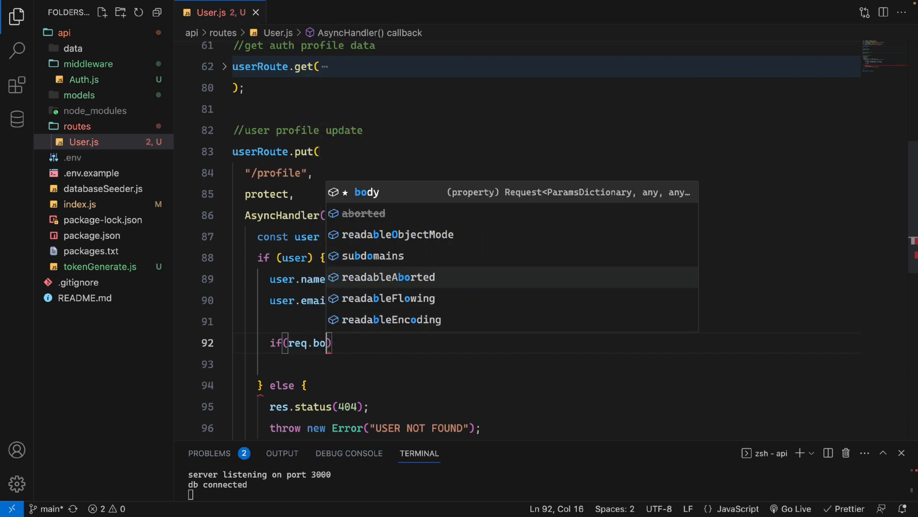
key(Tab)
text(.pas)
key(Tab)
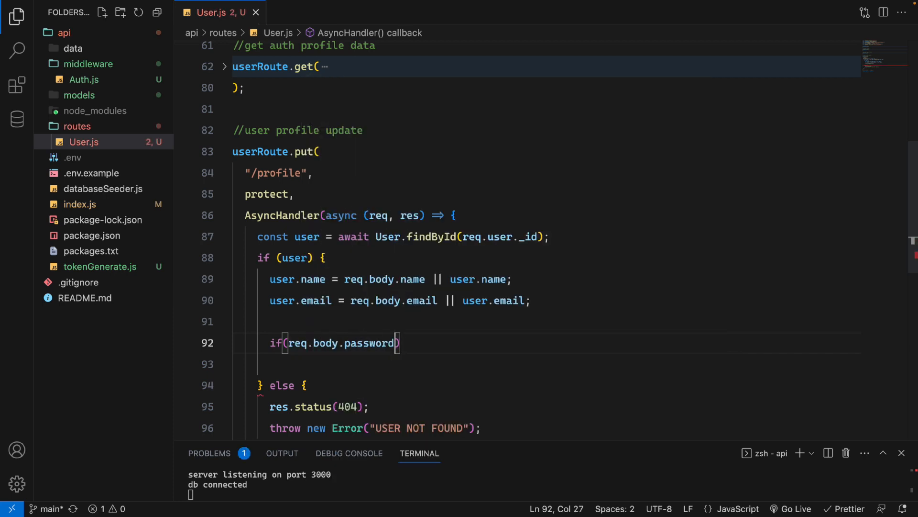
key(Right)
key(Return)
text({)
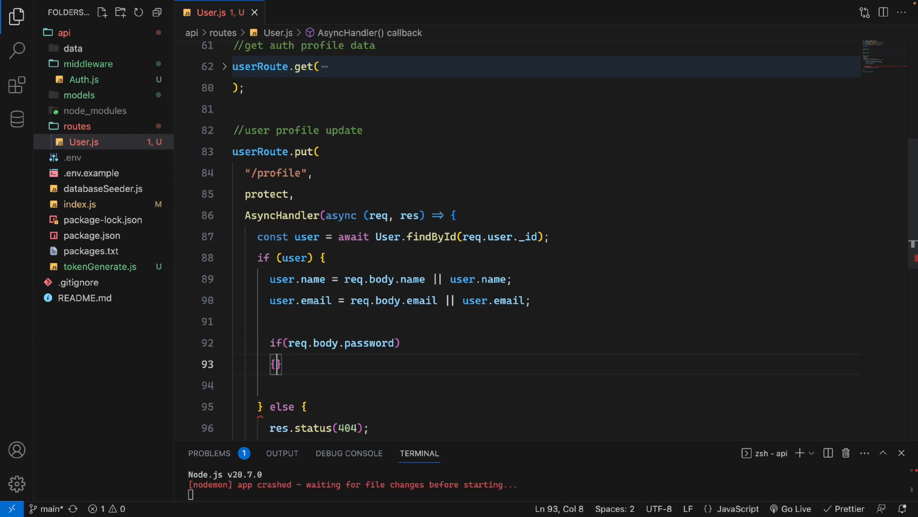
key(Return)
scroll(518, 280, down, 3)
scroll(518, 280, down, 1)
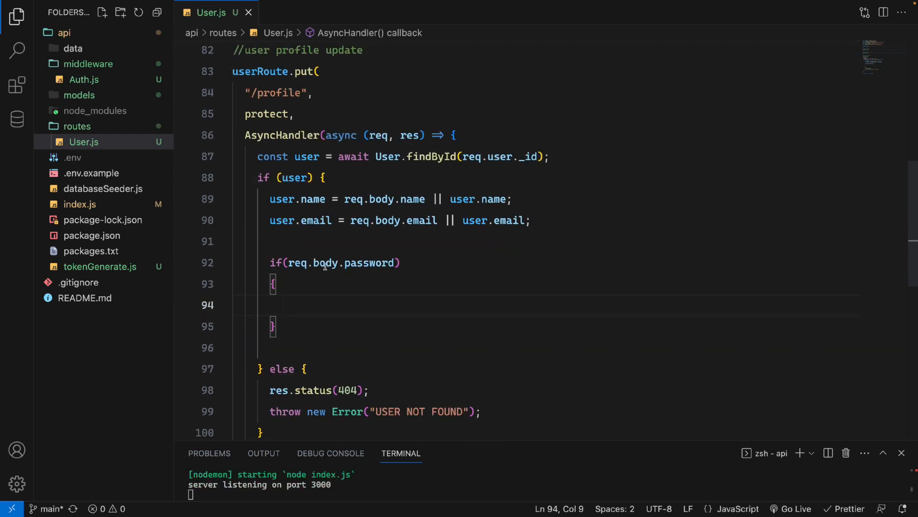
scroll(323, 266, down, 1)
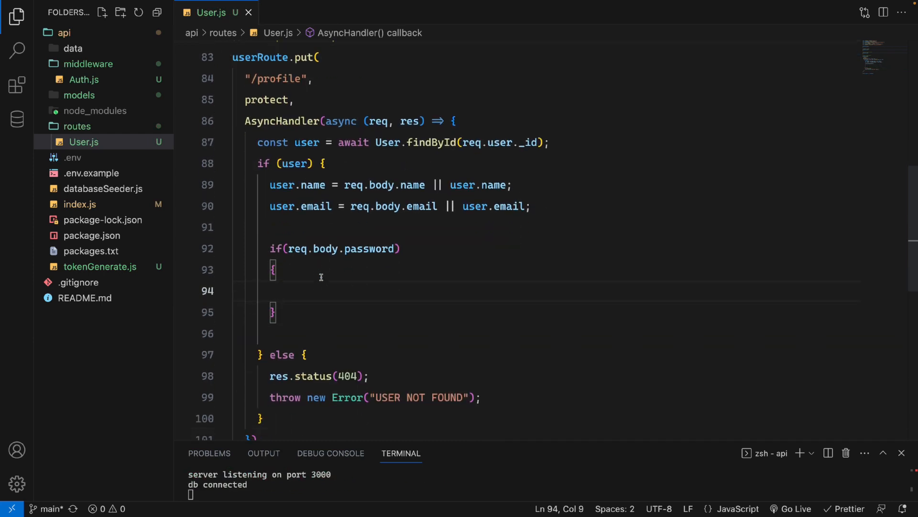
text(user)
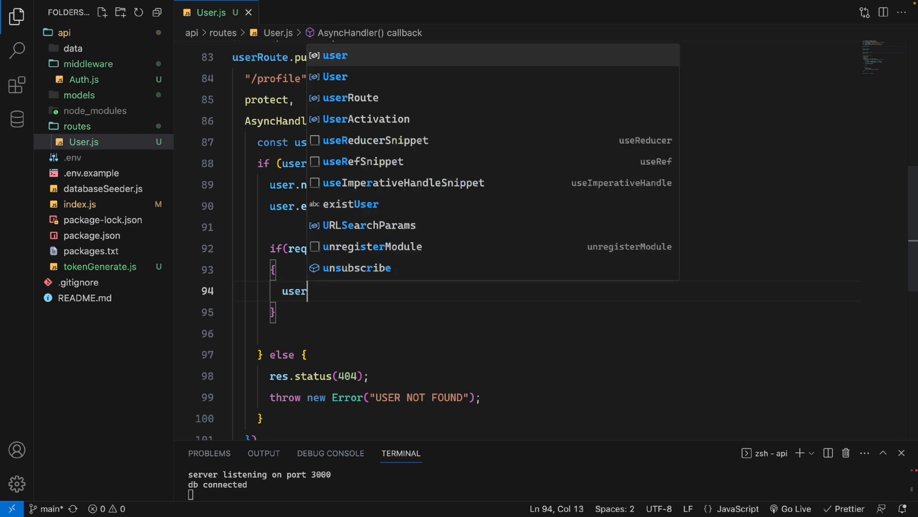
text(.pass)
- Set user.password = req.body.password inside it, save, and start a line below
key(Tab)
text(= )
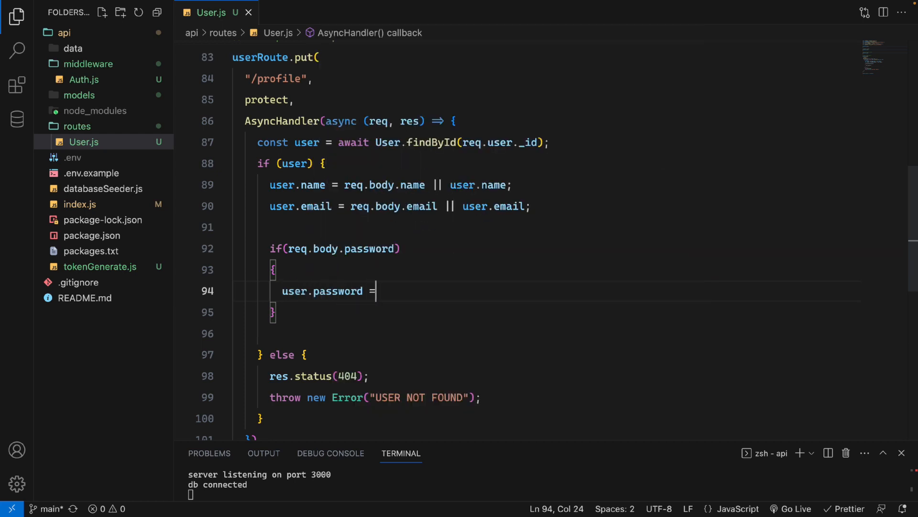
text(req.)
text(body.pas)
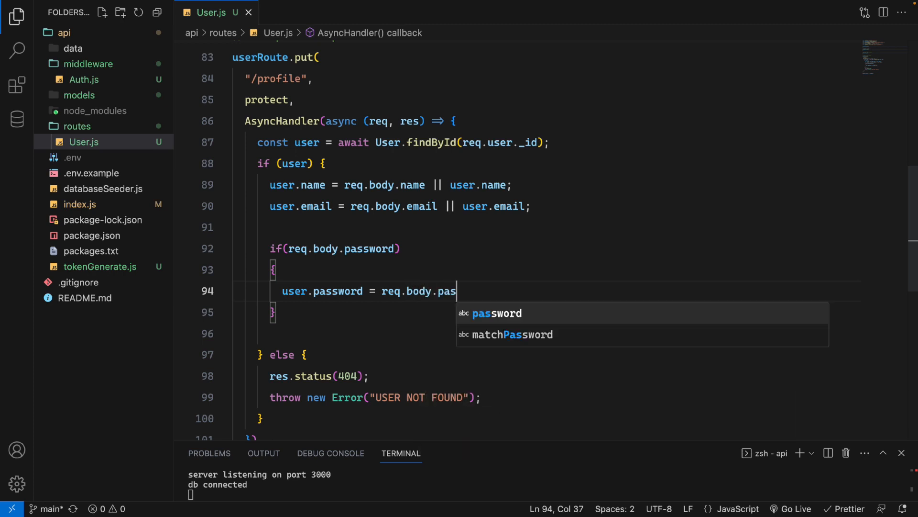
key(Tab)
key(ctrl+s)
click(294, 312)
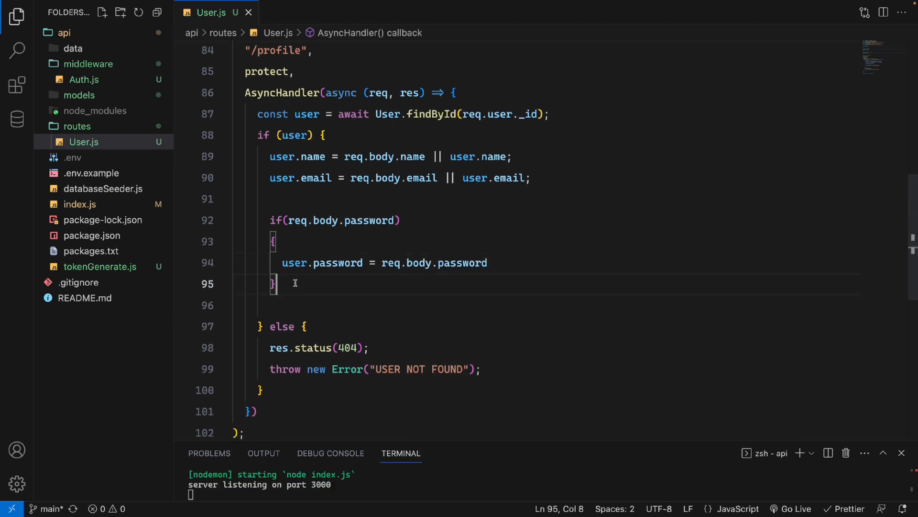
key(Return)
text(const )
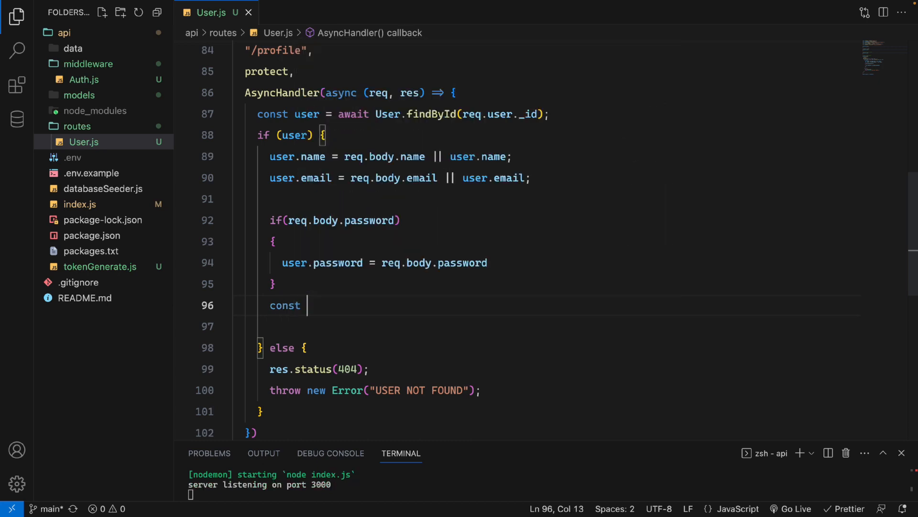
text(update)
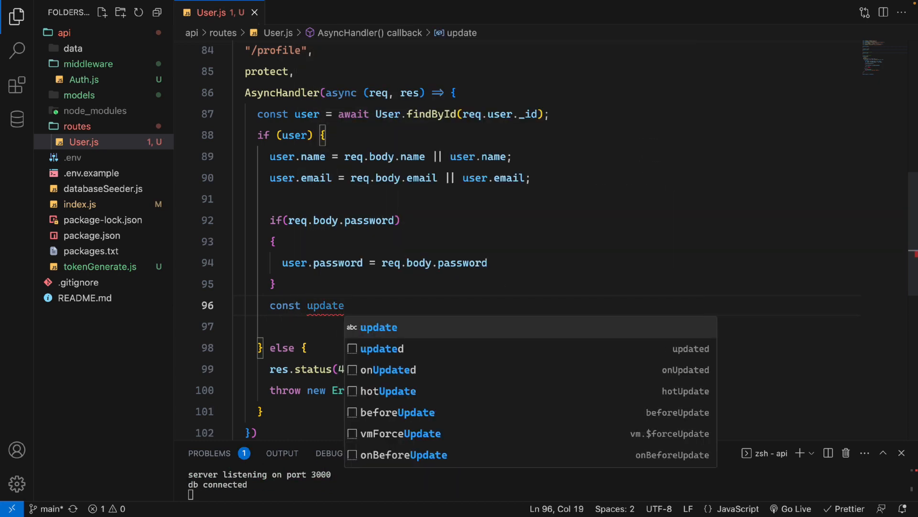
- Add const updatedUser = await user.save(); after the password block and save the file
key(Escape)
key(ctrl+s)
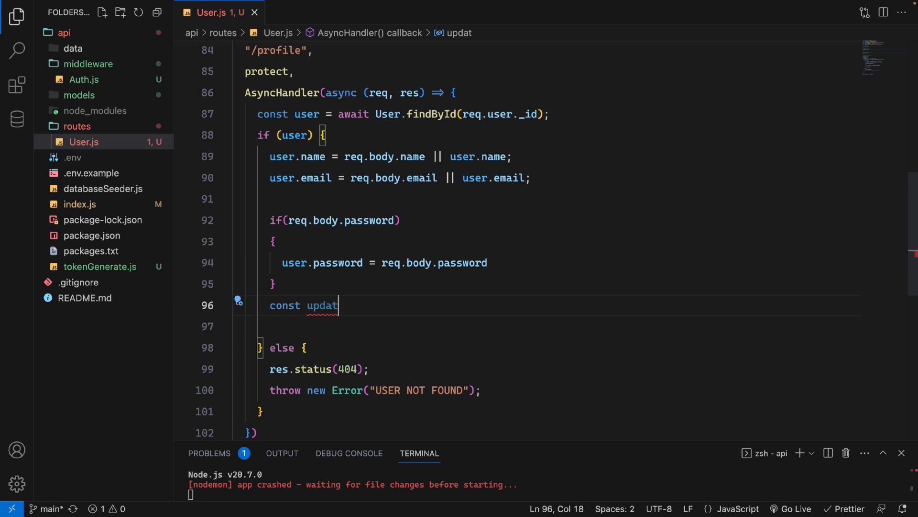
text(edUser = )
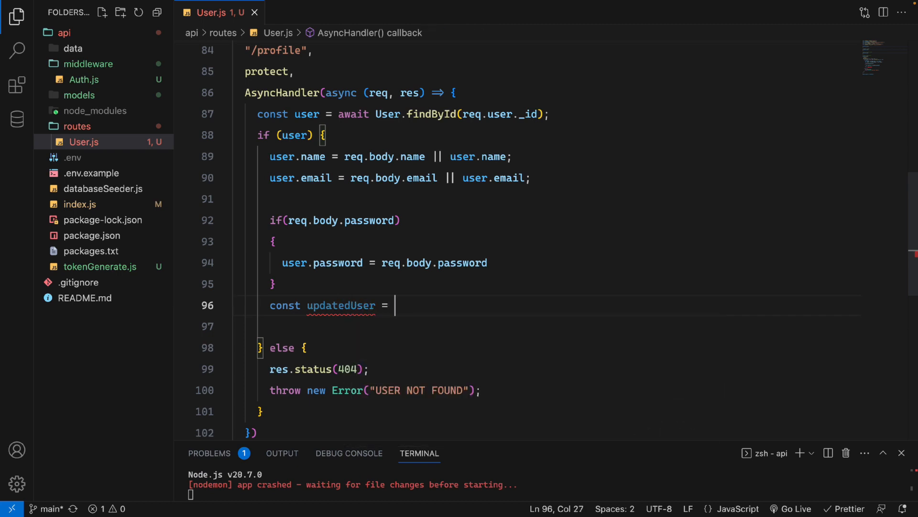
text(await )
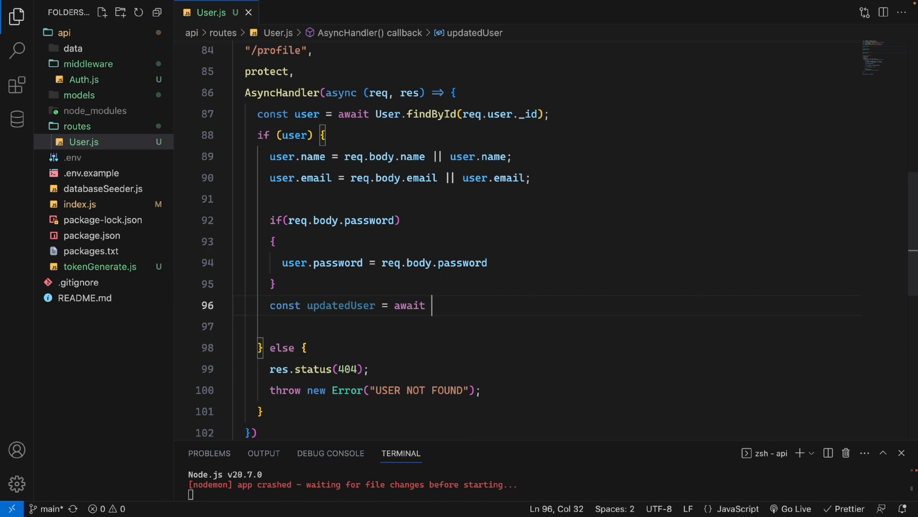
text(U)
key(BackSpace)
text(user)
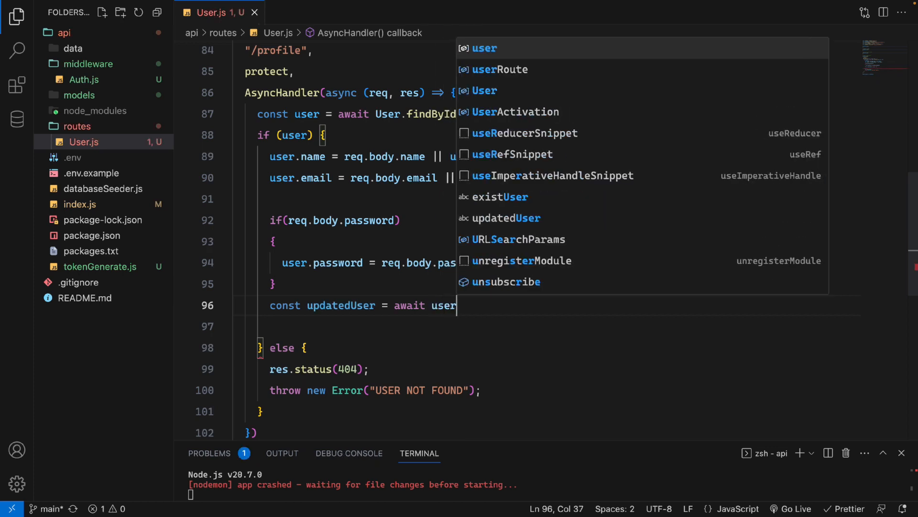
text(.save();)
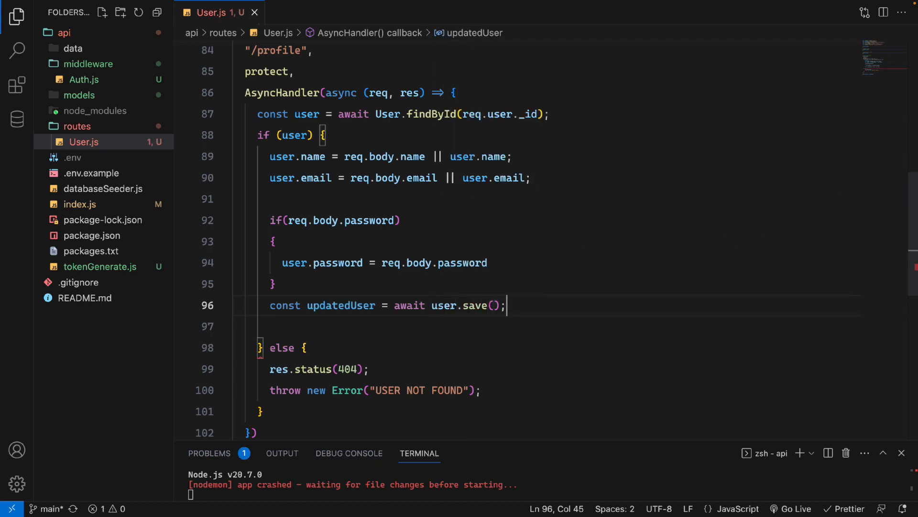
key(ctrl+s)
double_click(306, 113)
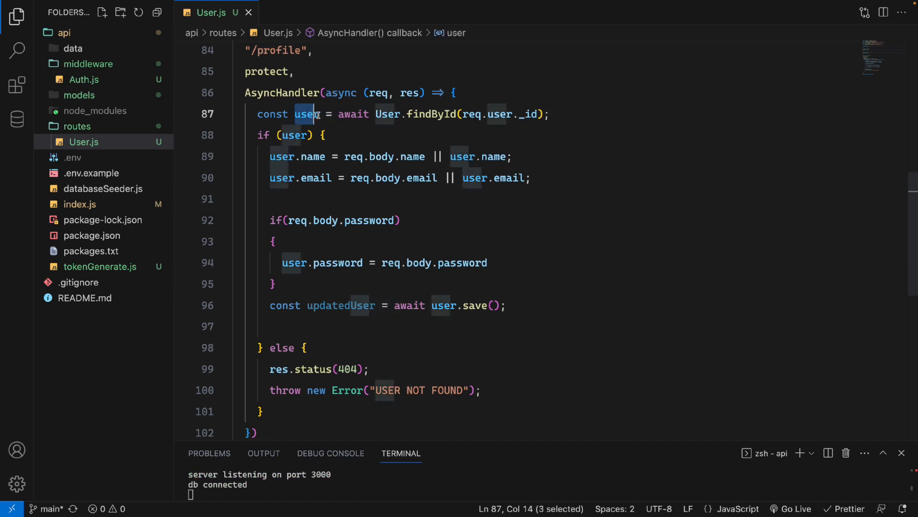
click(506, 305)
drag(506, 305, 270, 306)
scroll(270, 305, down, 3)
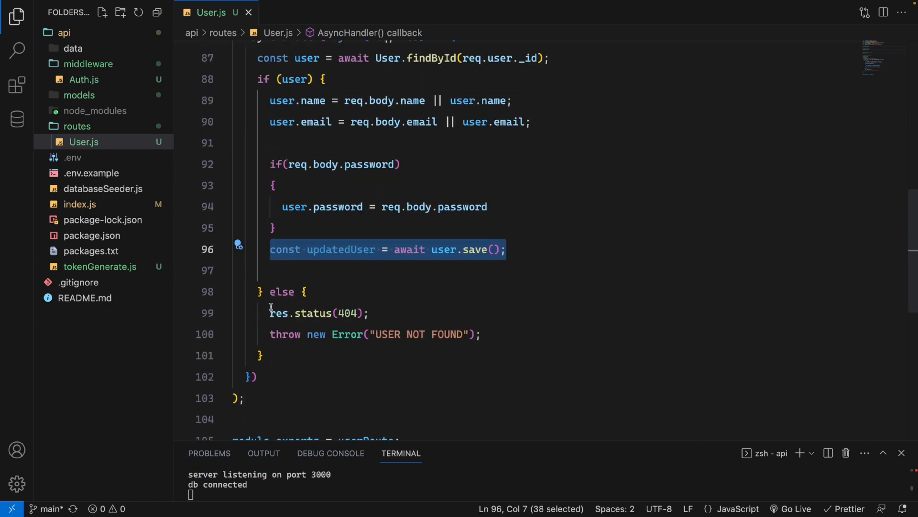
- Remove the blank line 91 before the password check and save the tidied handler
mouse_move(270, 99)
mouse_down()
mouse_move(339, 120)
mouse_move(277, 226)
mouse_up()
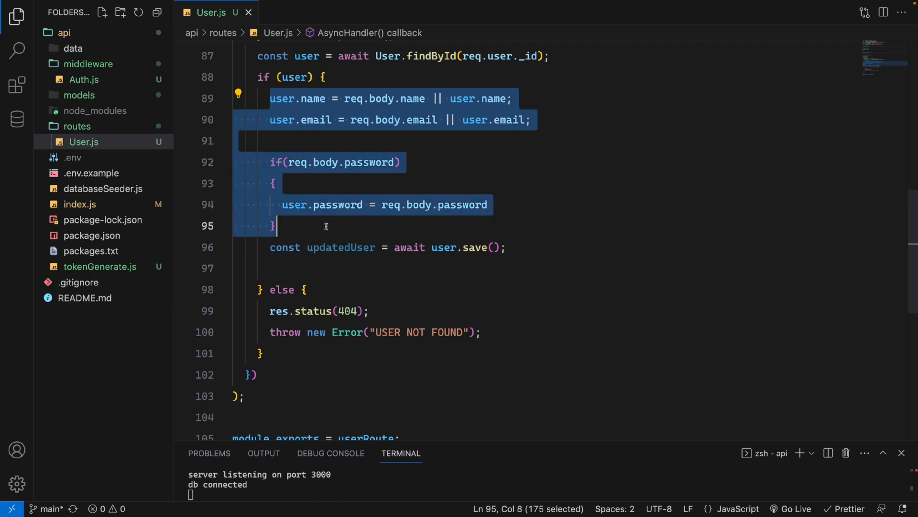
click(300, 143)
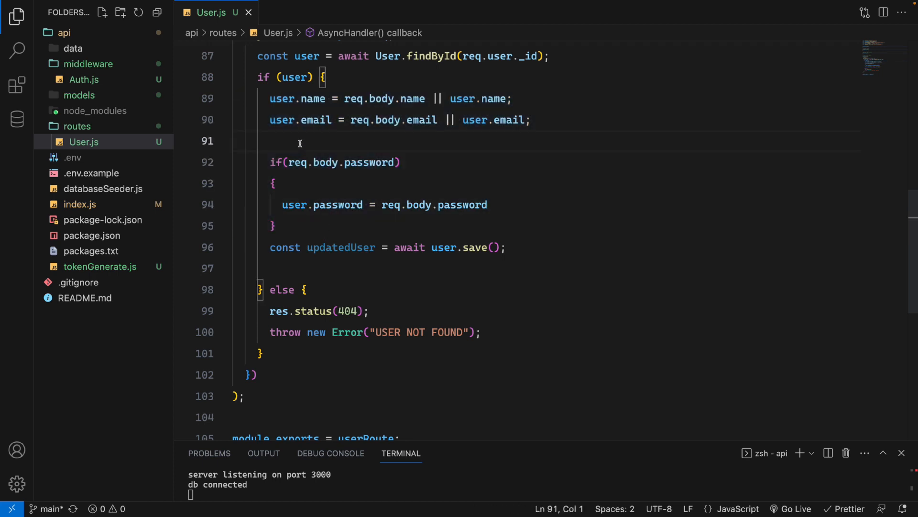
key(BackSpace)
key(ctrl+s)
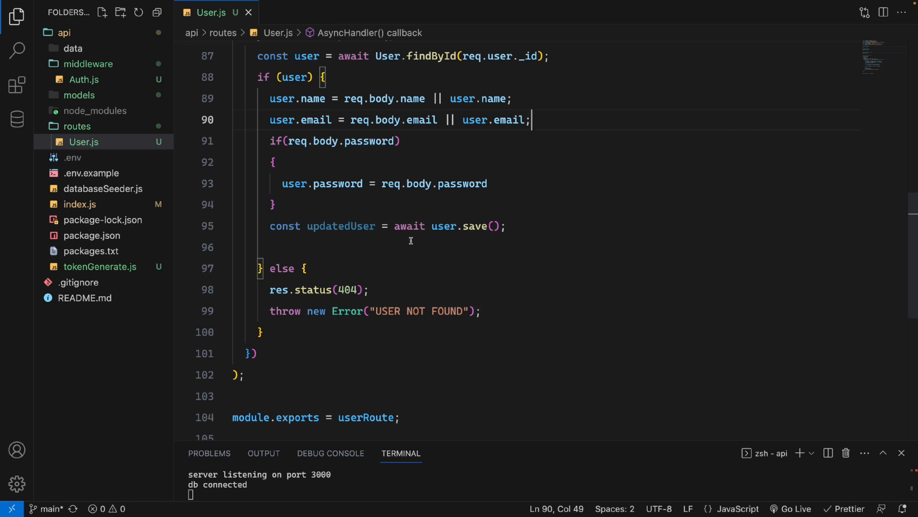
- Paste the res.json response block returning updatedUser's _id and other fields after the save line, and save
click(518, 228)
key(Return)
key(ctrl+v)
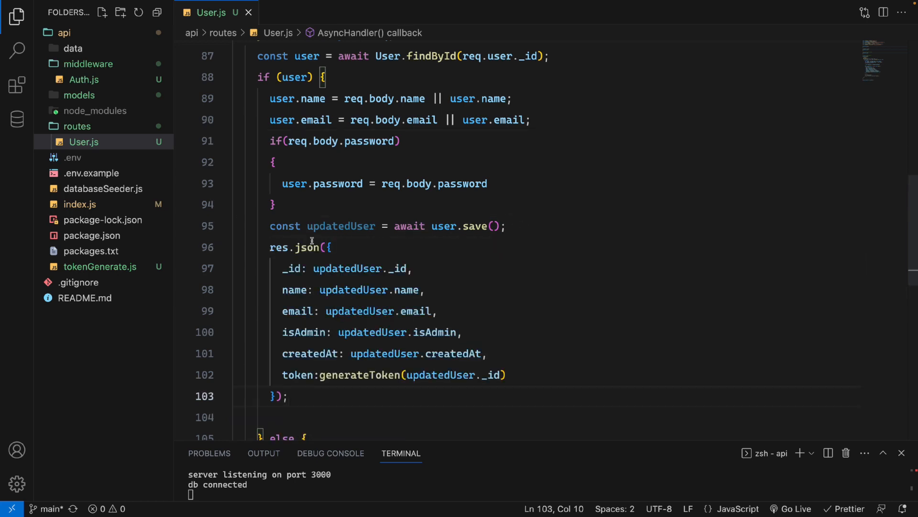
scroll(430, 251, down, 1)
key(ctrl+s)
drag(309, 178, 327, 178)
double_click(327, 179)
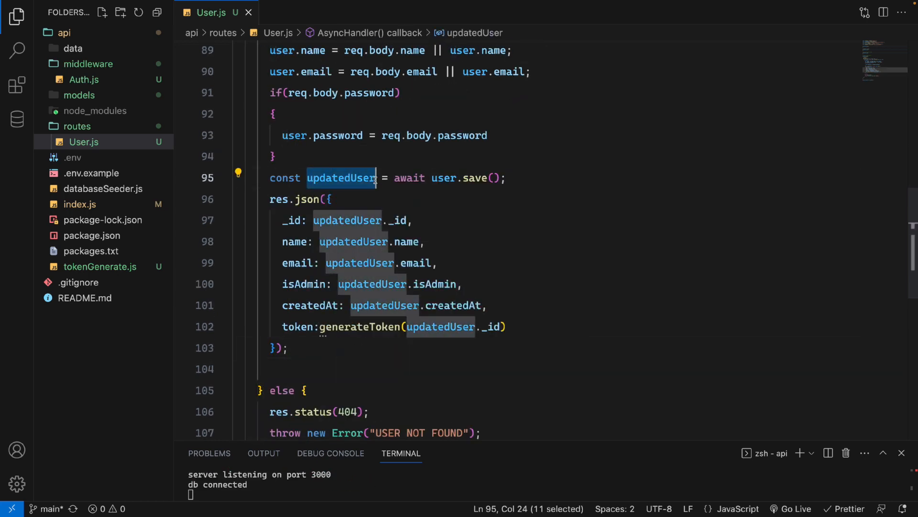
double_click(398, 220)
mouse_move(395, 242)
mouse_down()
mouse_move(413, 241)
mouse_move(445, 283)
mouse_up()
double_click(450, 305)
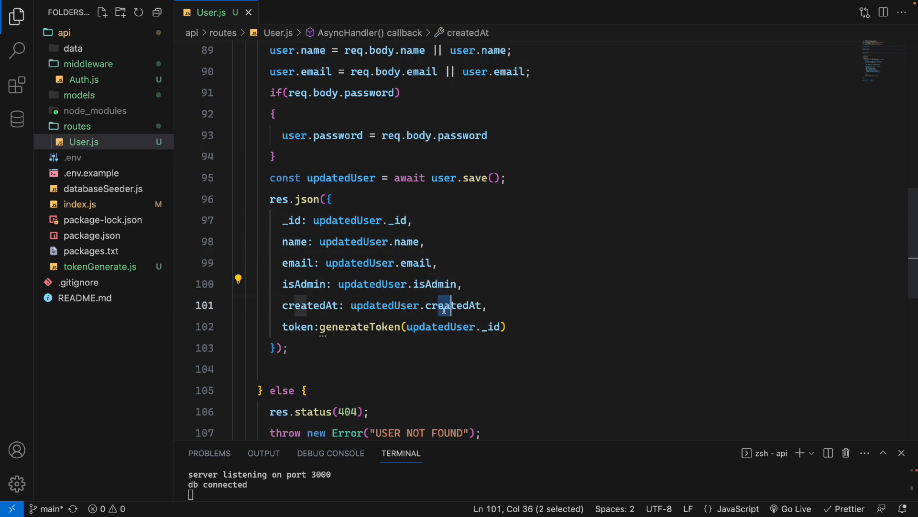
- Make the response's token line on 102 call generateToekn with updatedUser's id
drag(320, 326, 400, 327)
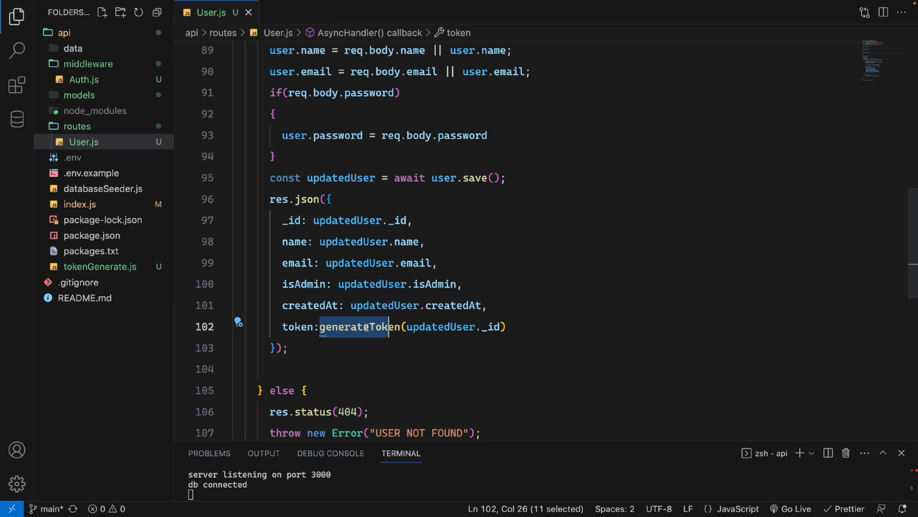
text(g)
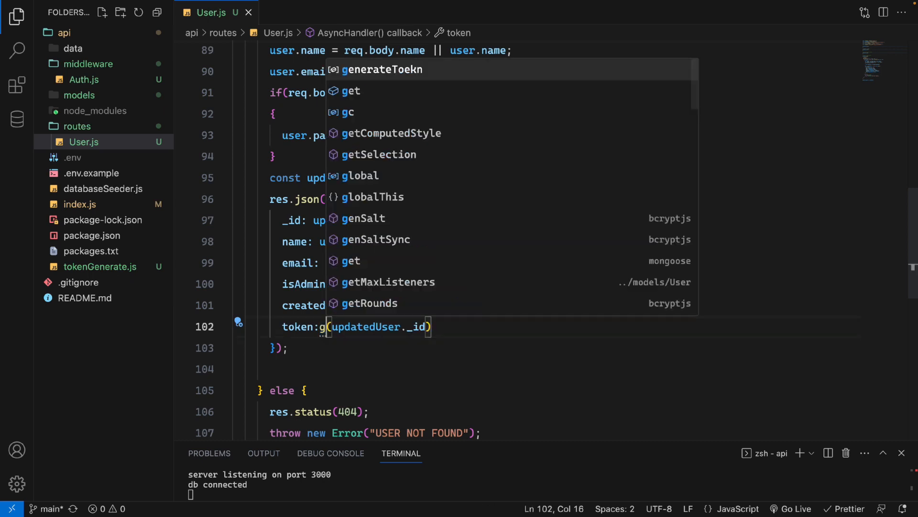
key(ctrl+z)
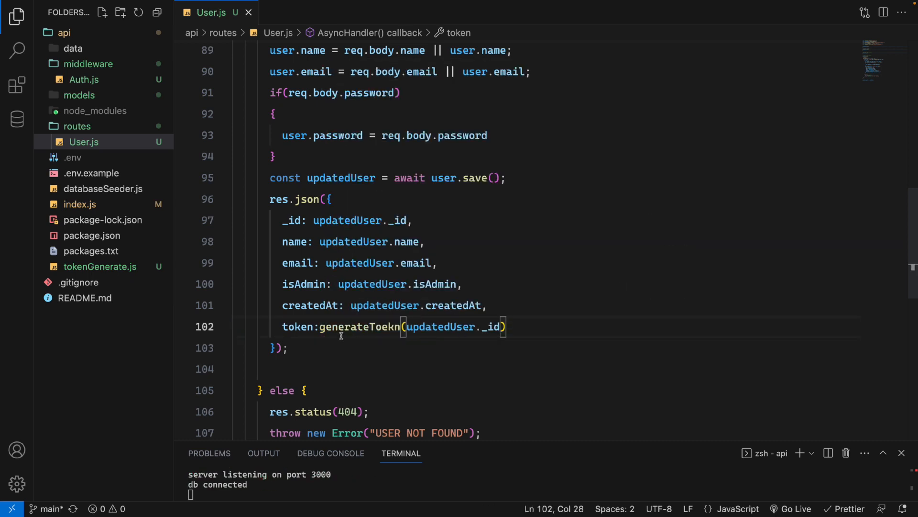
double_click(369, 327)
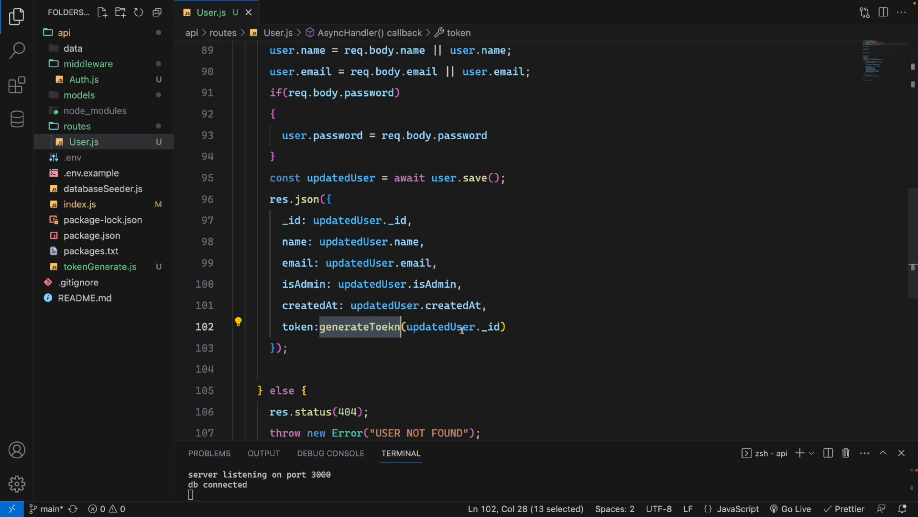
click(507, 327)
drag(507, 327, 272, 326)
scroll(359, 287, down, 2)
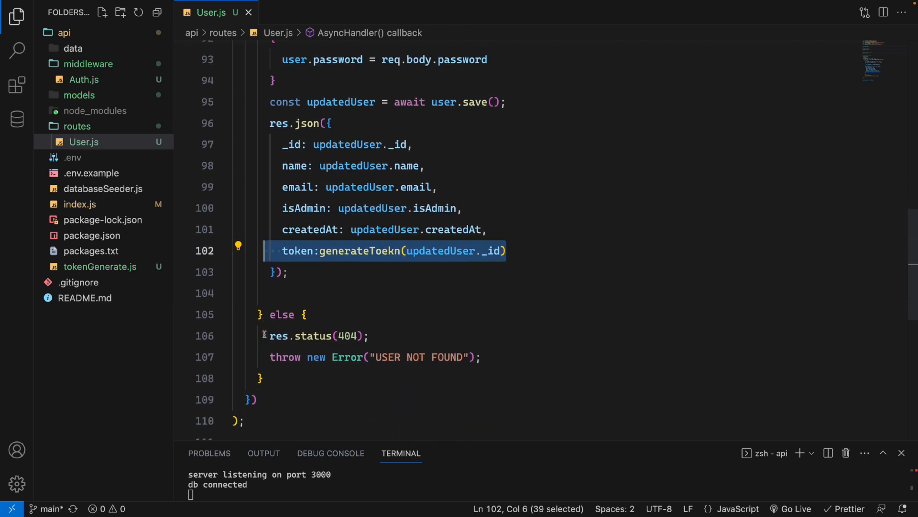
scroll(315, 299, up, 3)
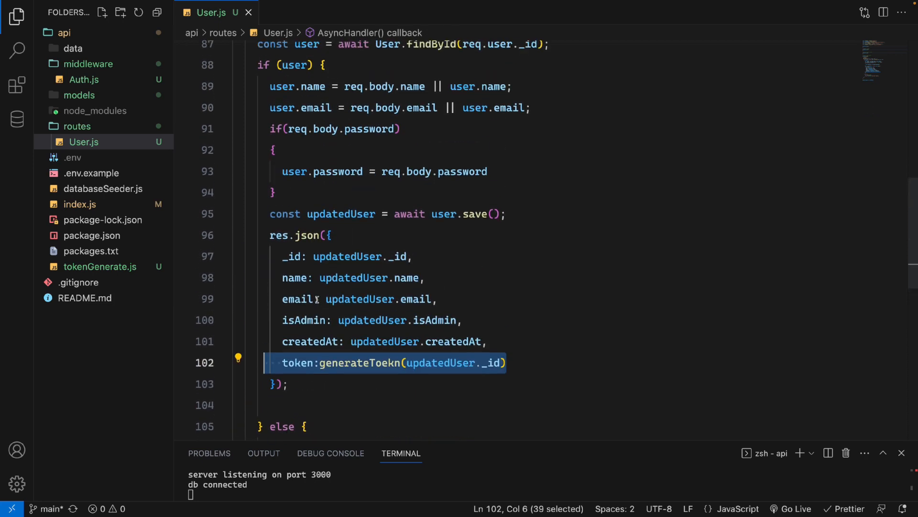
scroll(316, 300, up, 3)
scroll(315, 300, up, 1)
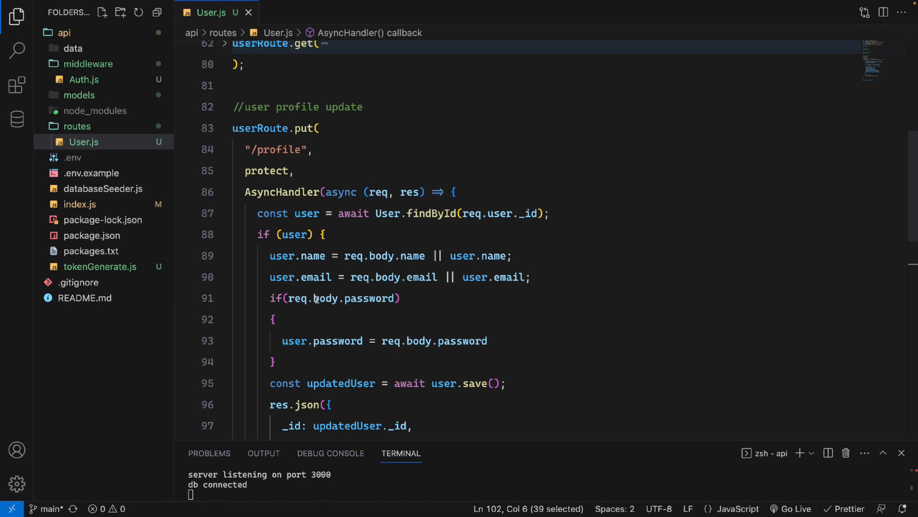
- Duplicate the USER_PROFILE request and rename the copy USER_PROFILE_UPDATE
key(super+Tab)
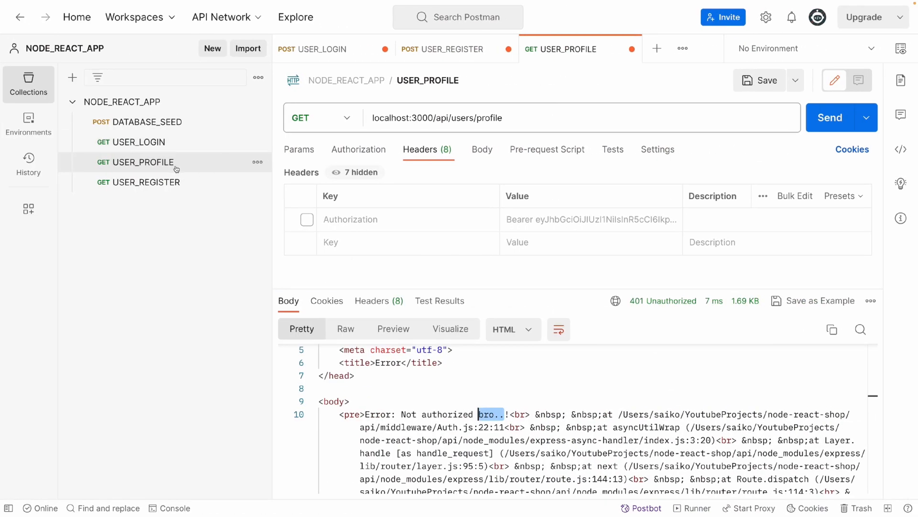
click(257, 163)
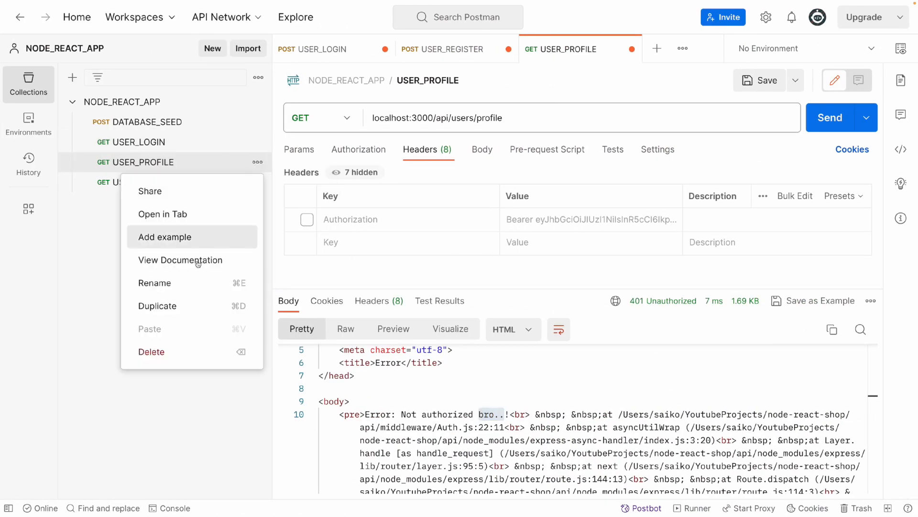
click(157, 306)
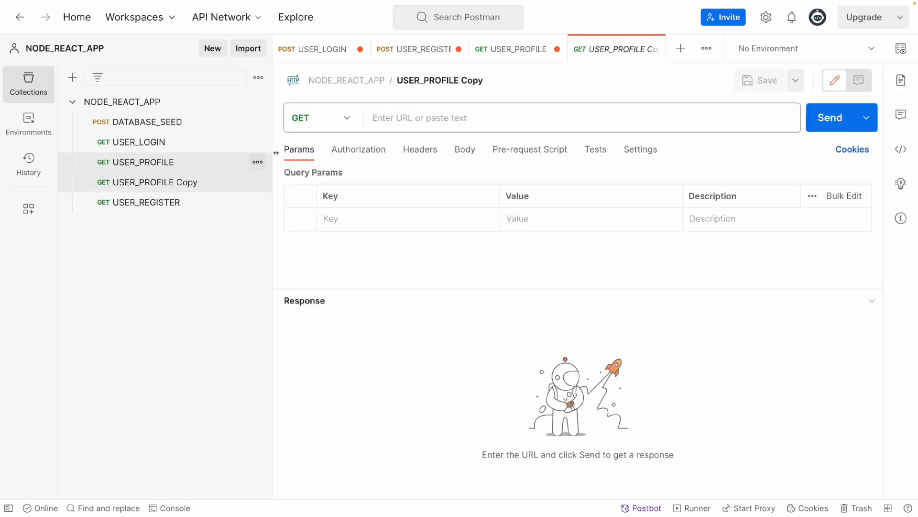
click(459, 81)
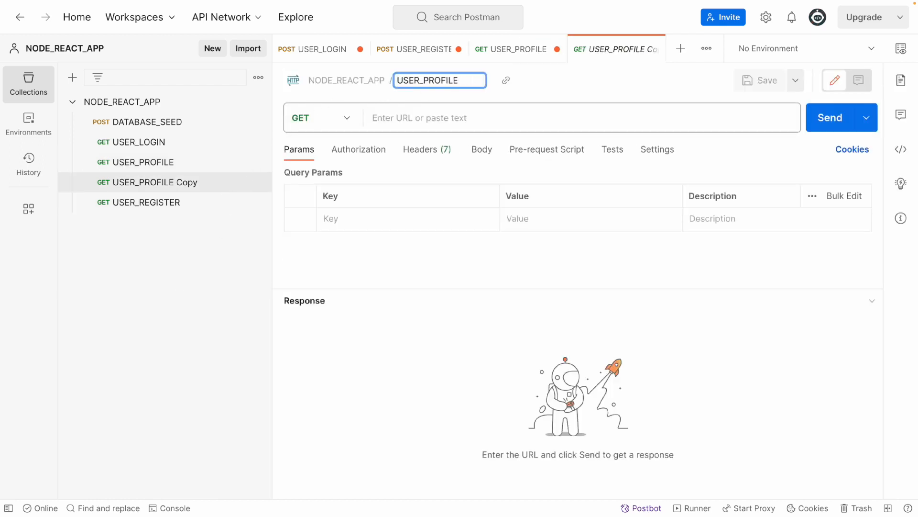
text(_UPDATE)
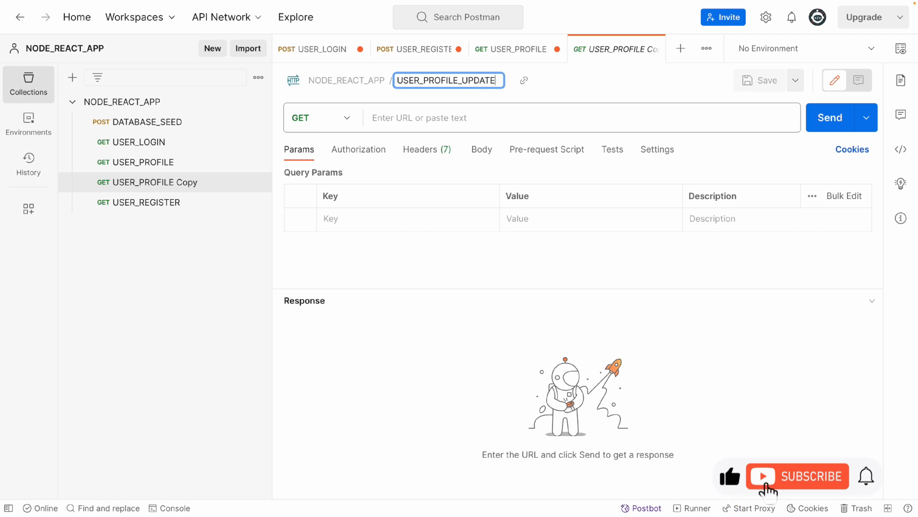
key(Return)
- Make USER_PROFILE_UPDATE a PUT request to localhost:3000/api/users/profile from the URL history
click(410, 118)
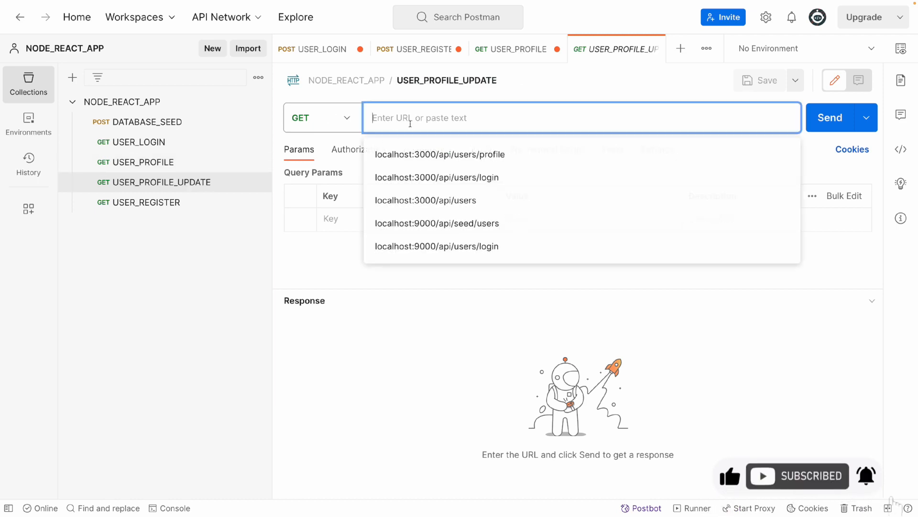
click(439, 154)
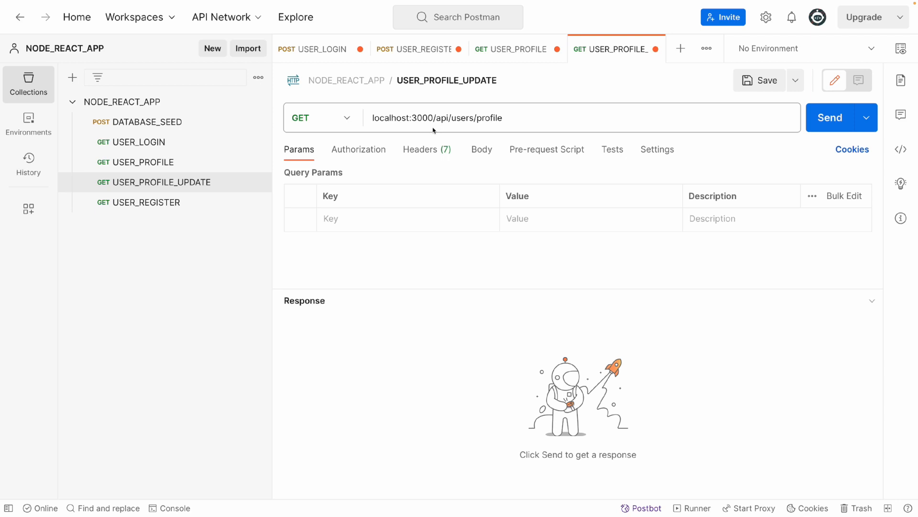
click(313, 120)
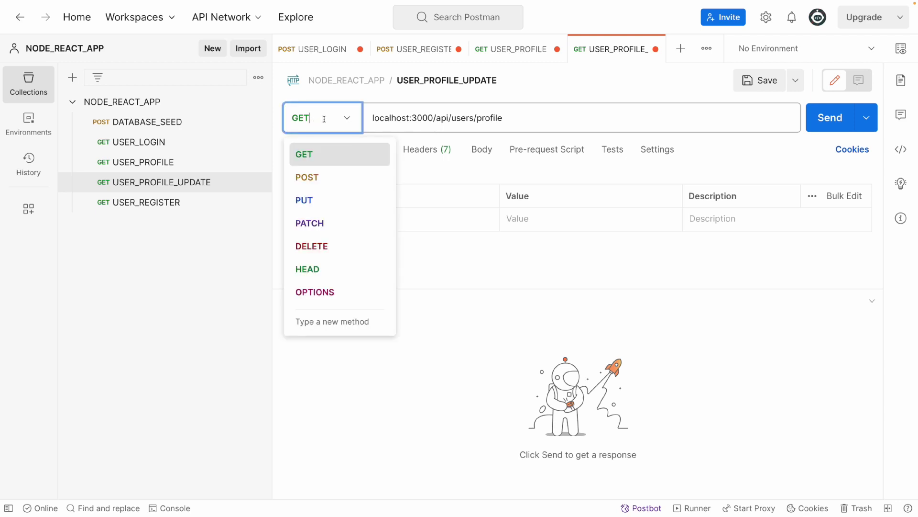
click(313, 199)
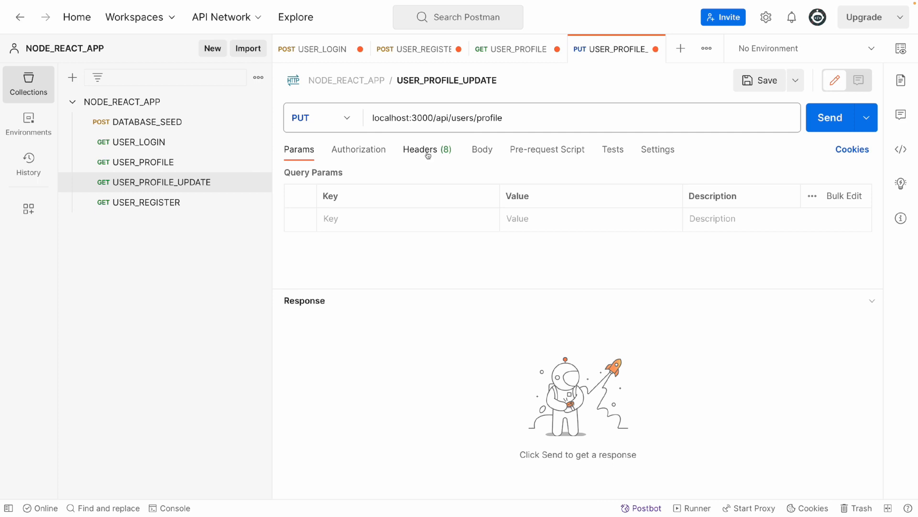
click(428, 155)
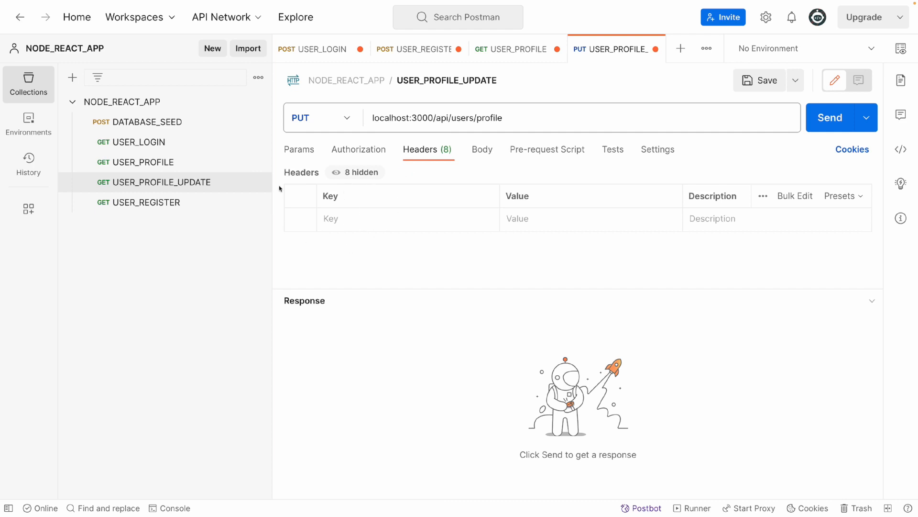
mouse_move(165, 162)
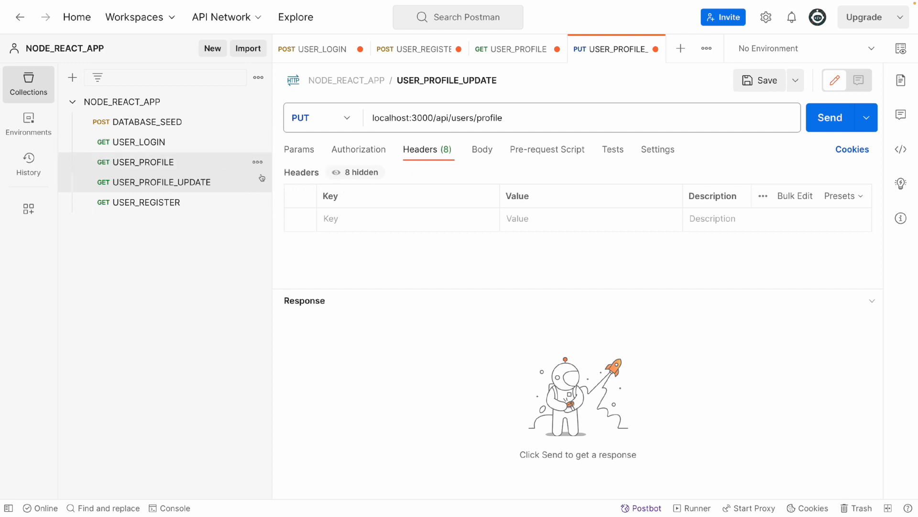
click(358, 219)
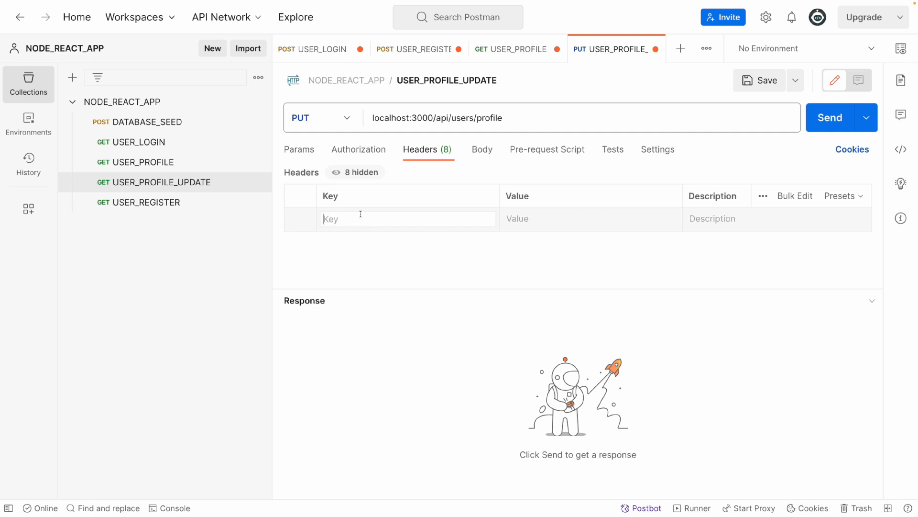
mouse_move(166, 162)
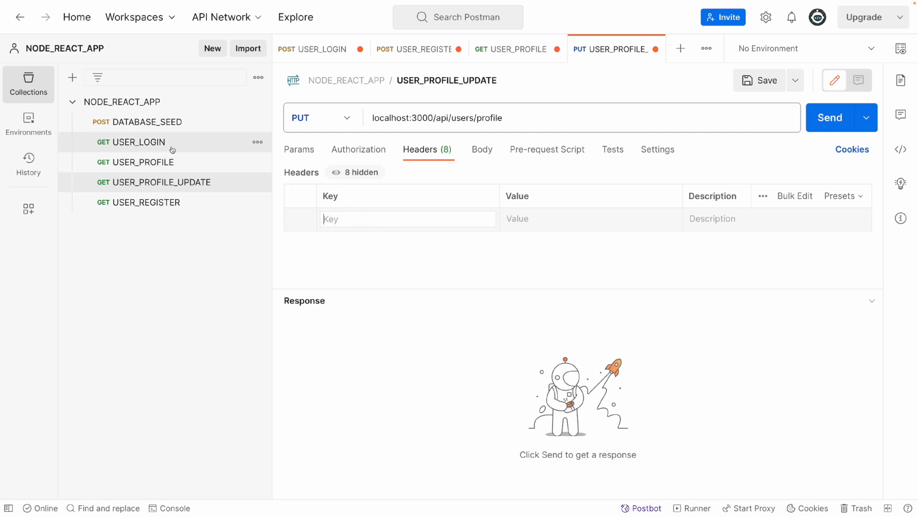
- Copy the token from USER_LOGIN's response and switch its authorization type to Bearer Token
click(169, 145)
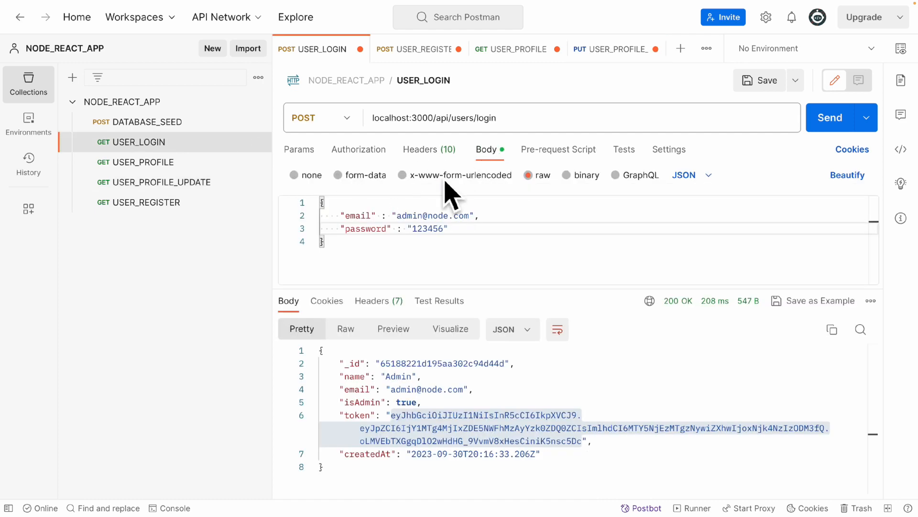
mouse_move(391, 415)
mouse_down()
mouse_move(578, 415)
mouse_move(582, 441)
mouse_up()
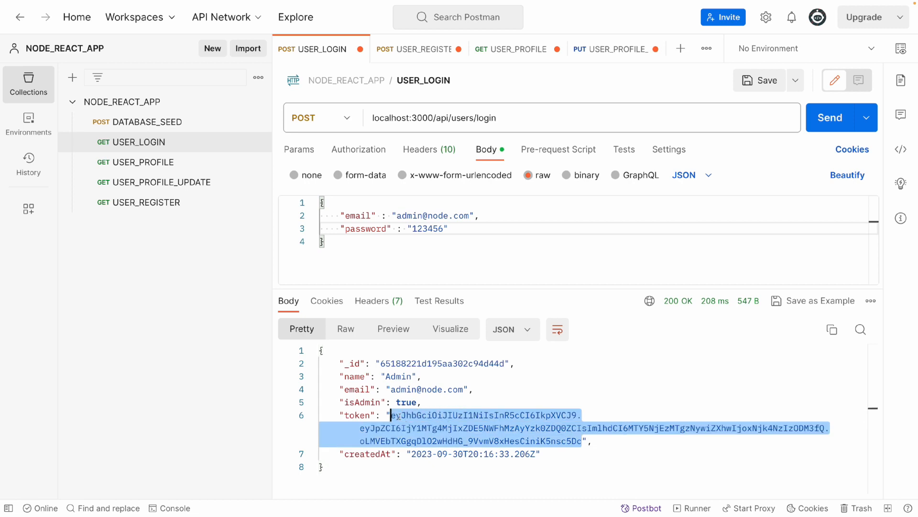
click(420, 149)
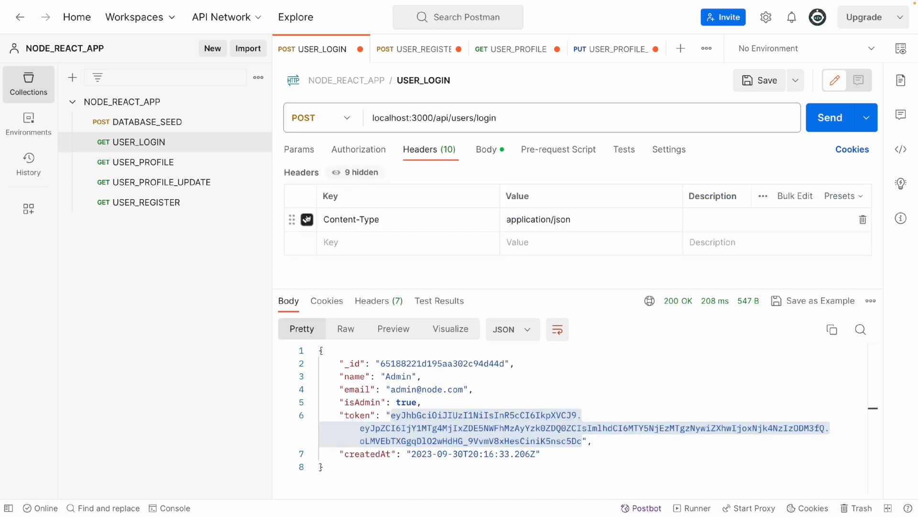
click(358, 149)
click(393, 187)
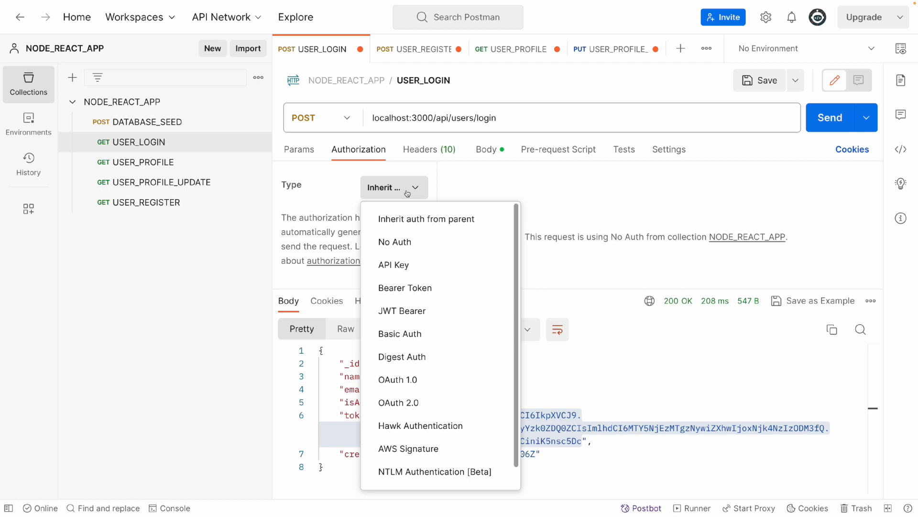
click(405, 288)
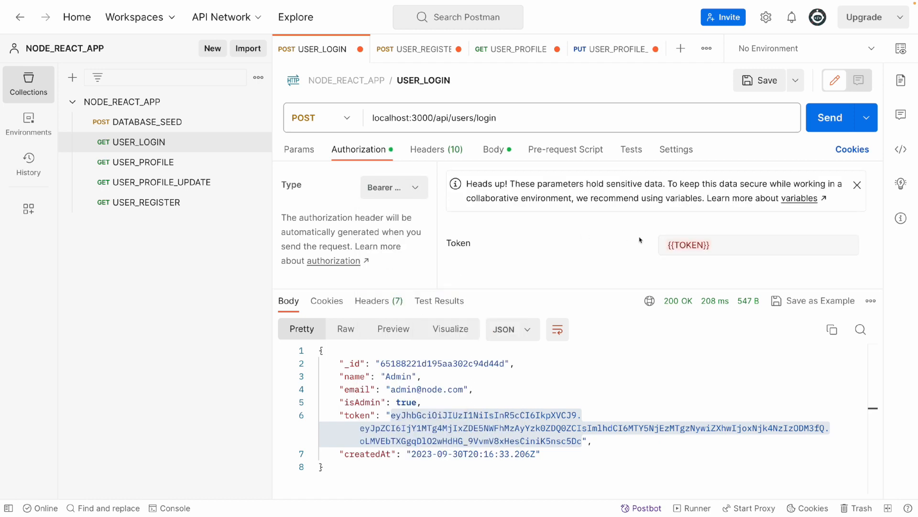
- Replace the TOKEN placeholder with the pasted login token, then clear the token field again
click(697, 244)
double_click(697, 247)
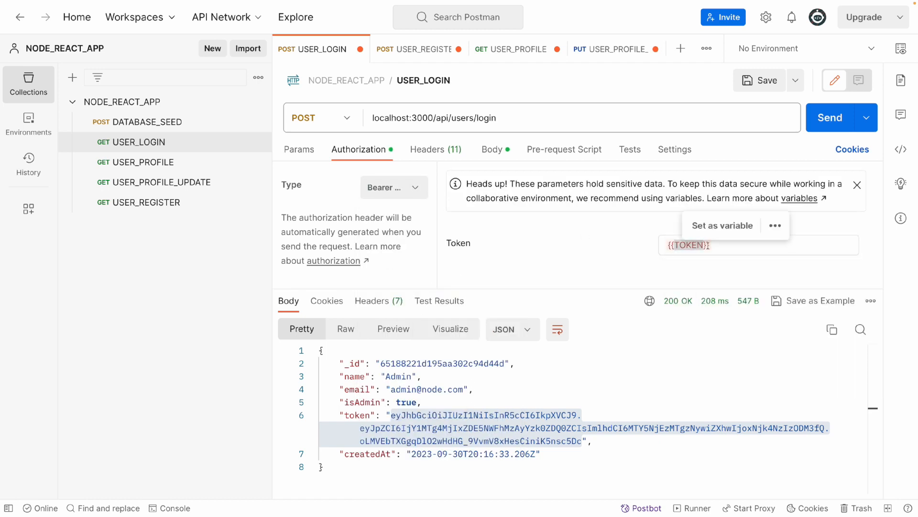
click(714, 244)
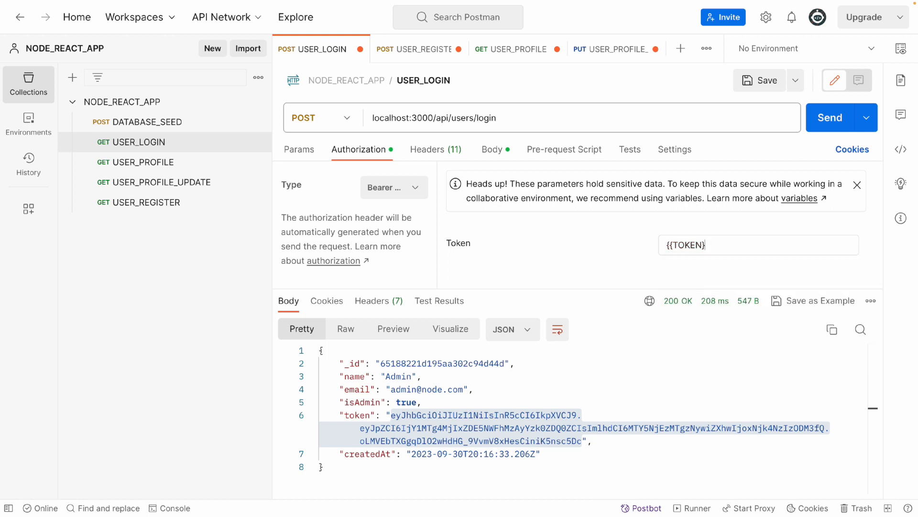
key(BackSpace)
key(BackSpace)
key(BackSpace)
text(B)
text(earer)
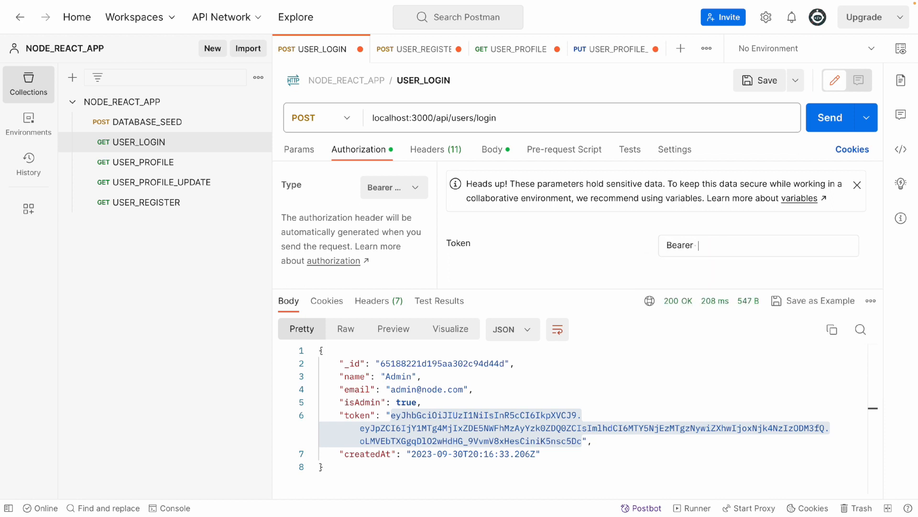
key(ctrl+v)
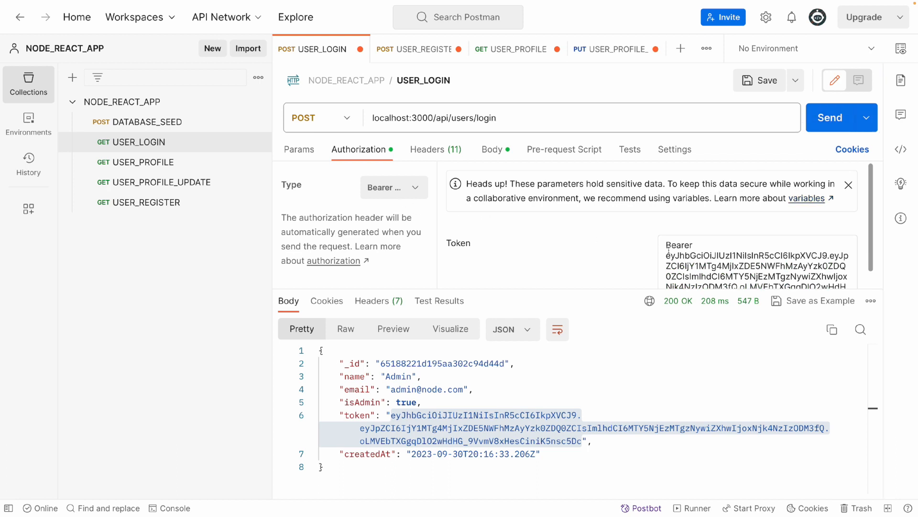
key(ctrl+a)
key(BackSpace)
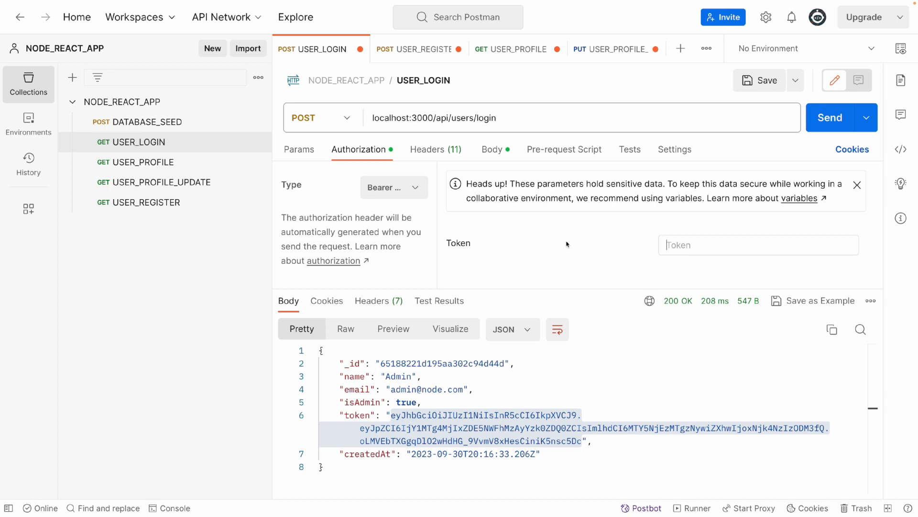
- Send USER_PROFILE with the pasted login token as its Bearer Token; it returns 401 Unauthorized
click(143, 162)
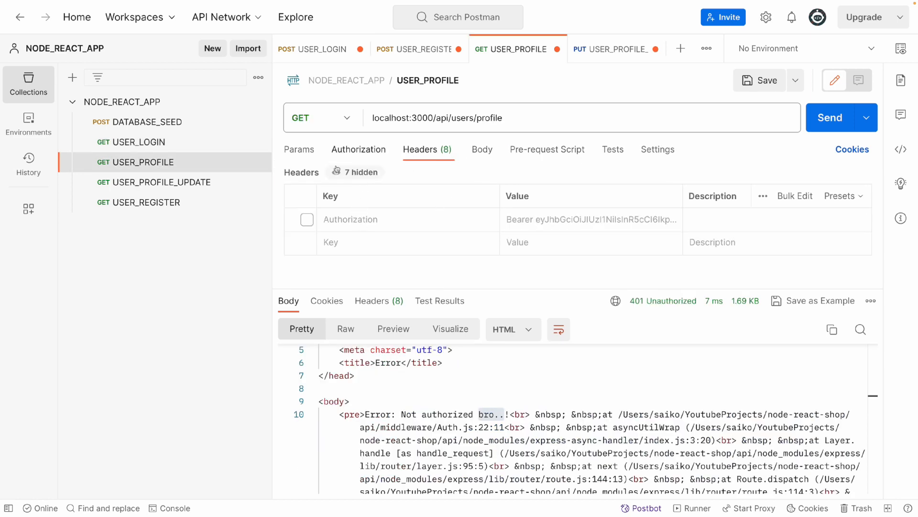
click(358, 150)
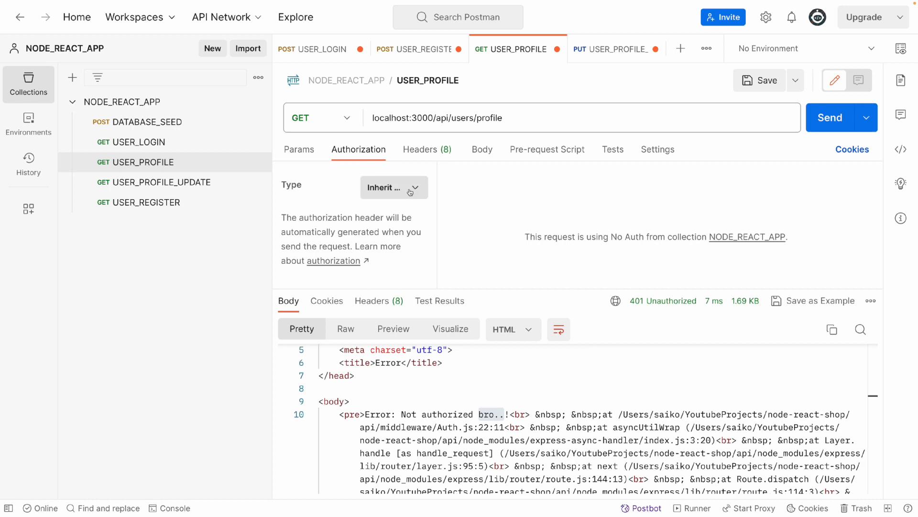
click(394, 187)
click(423, 288)
click(758, 245)
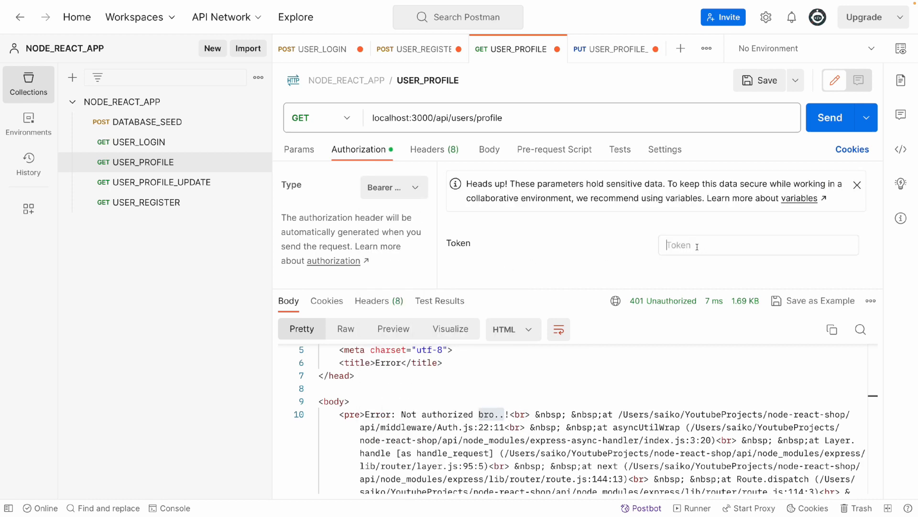
key(ctrl+v)
click(827, 121)
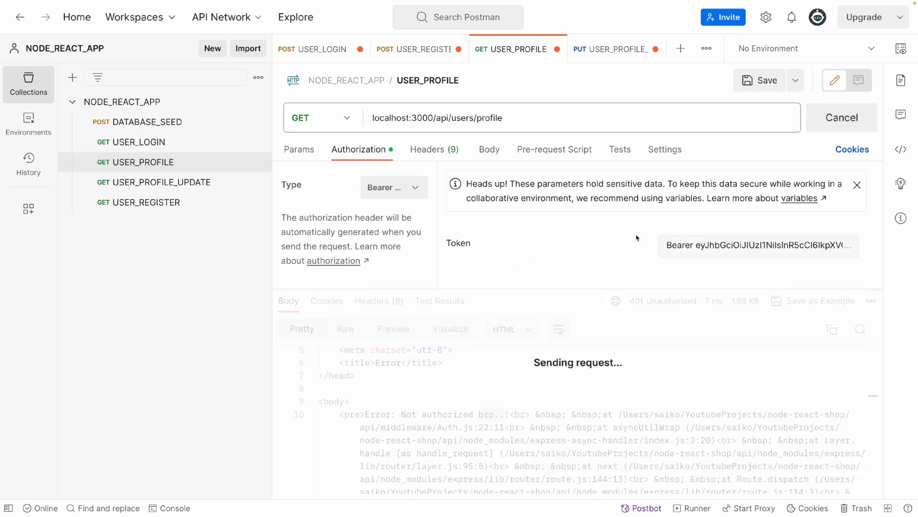
drag(552, 291, 552, 247)
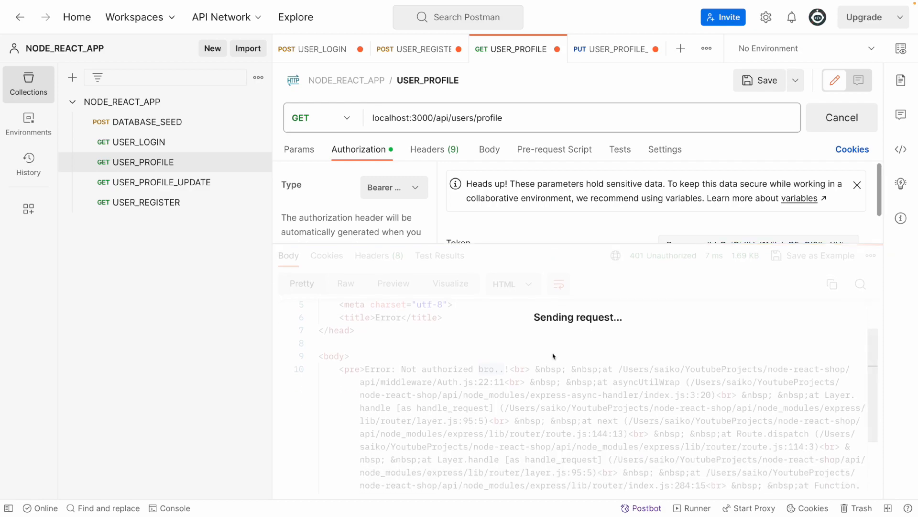
- Check the database records and the server terminal's error stack, then return to Postman's authorization settings
key(alt+Tab)
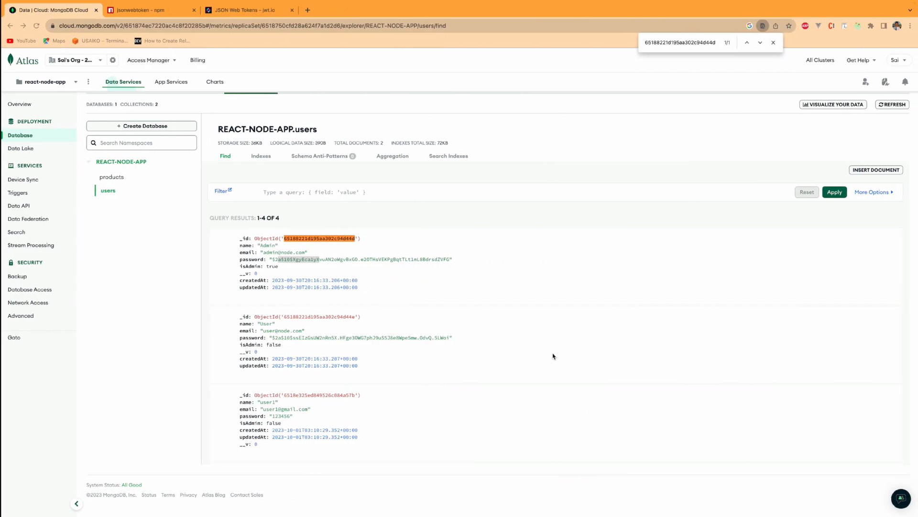
key(alt+Tab)
key(alt+Tab)
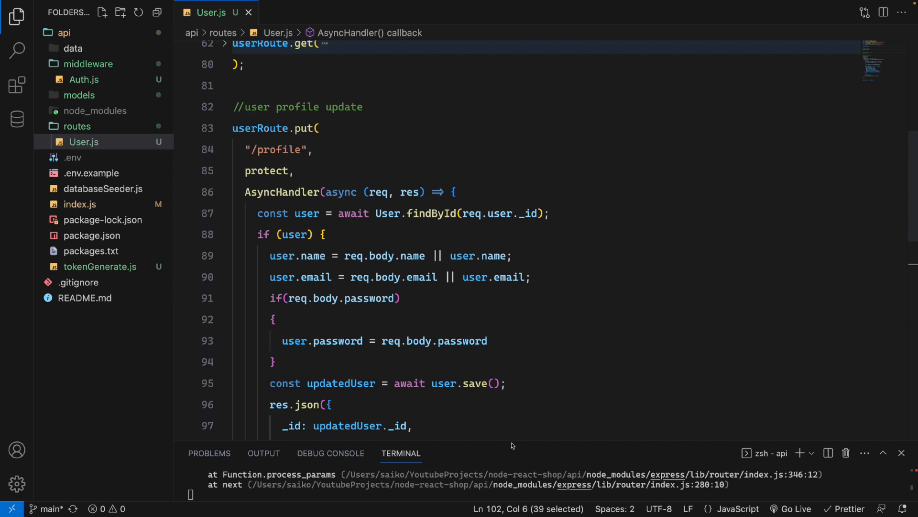
drag(513, 440, 514, 315)
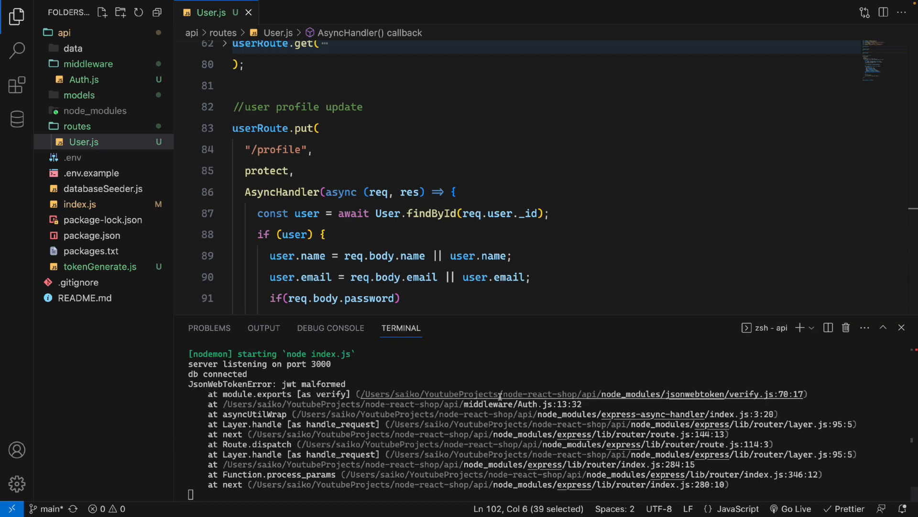
scroll(501, 396, up, 1)
key(alt+Tab)
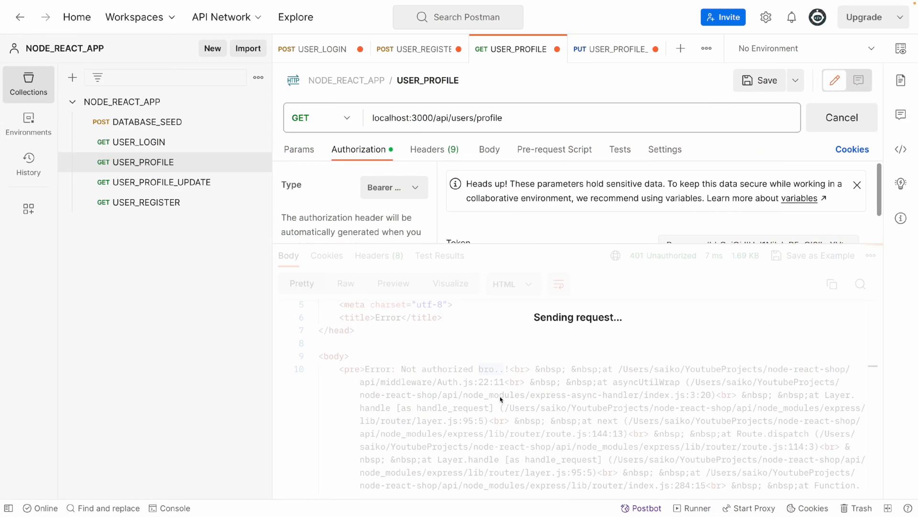
click(393, 187)
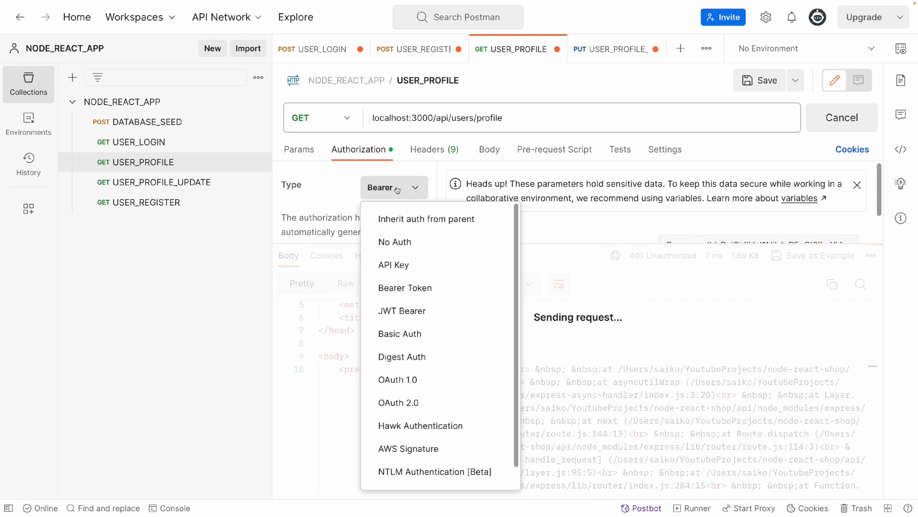
scroll(444, 302, down, 1)
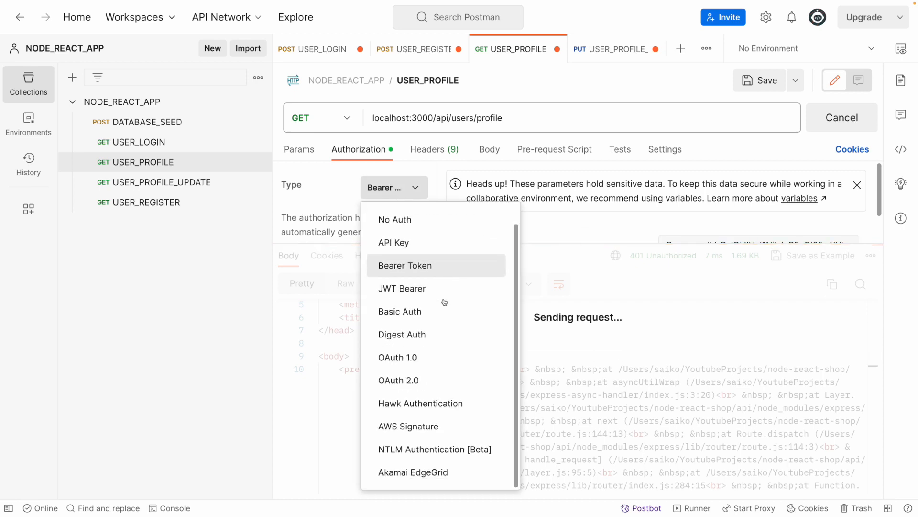
scroll(443, 301, up, 1)
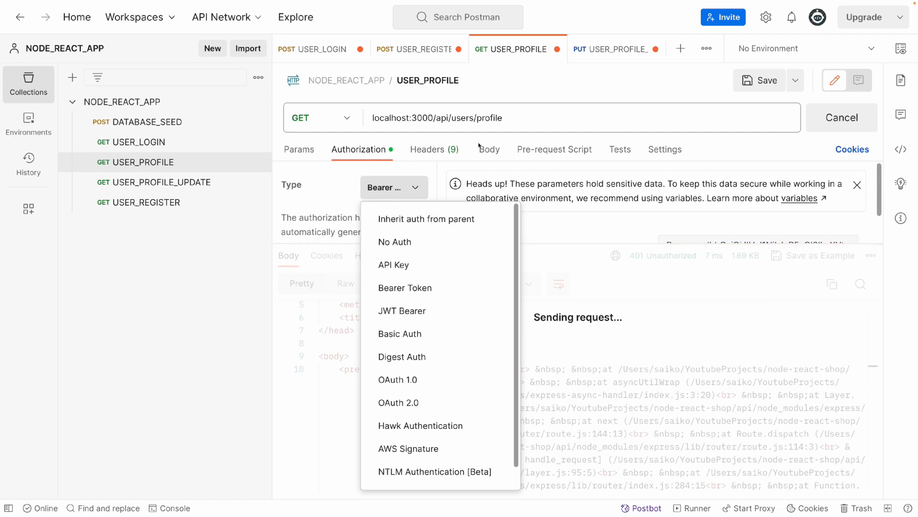
double_click(479, 118)
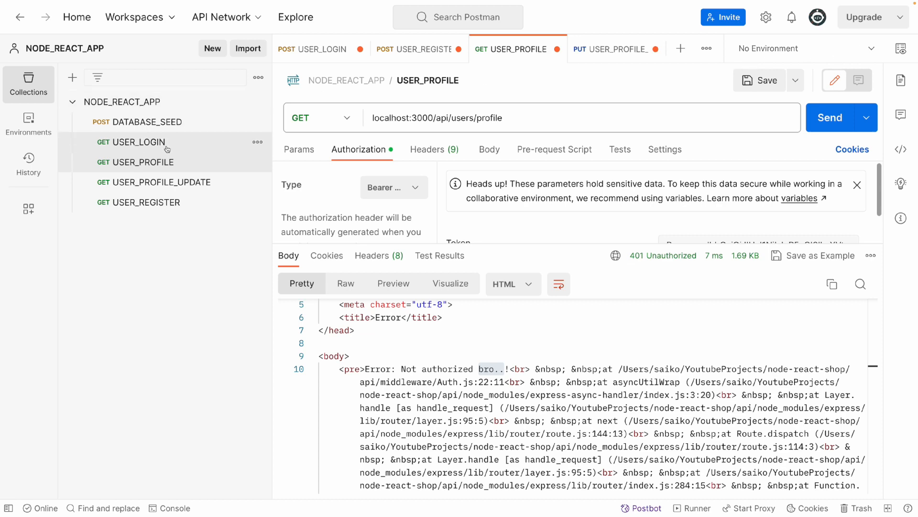
- Create a new Postman environment named react_app from the environment quick-look
click(138, 141)
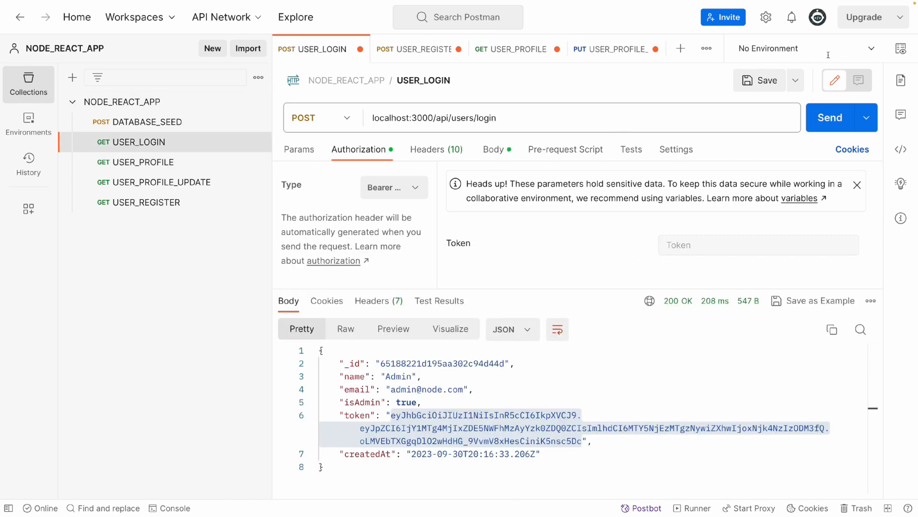
click(768, 49)
click(787, 80)
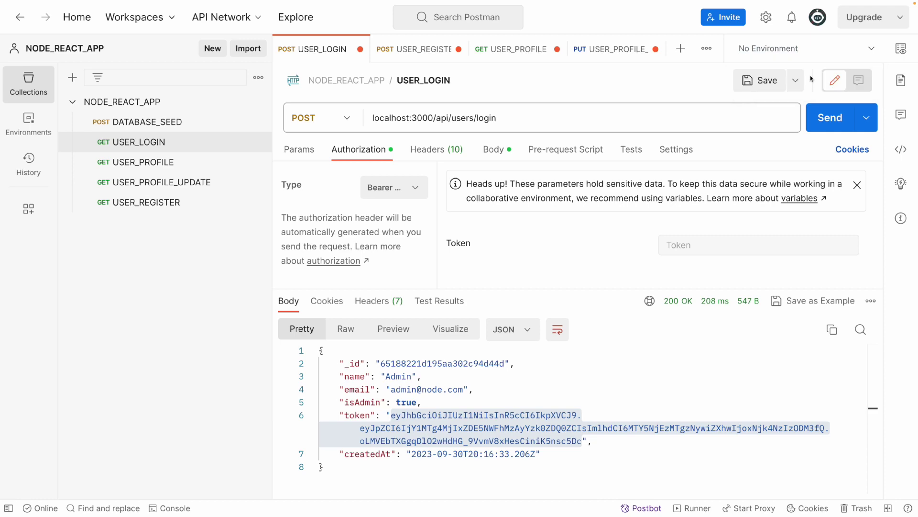
click(901, 49)
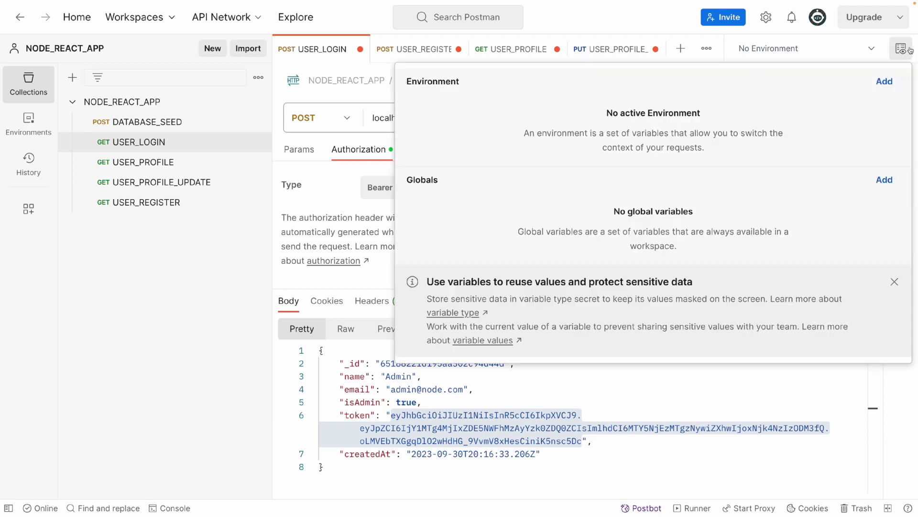
click(884, 81)
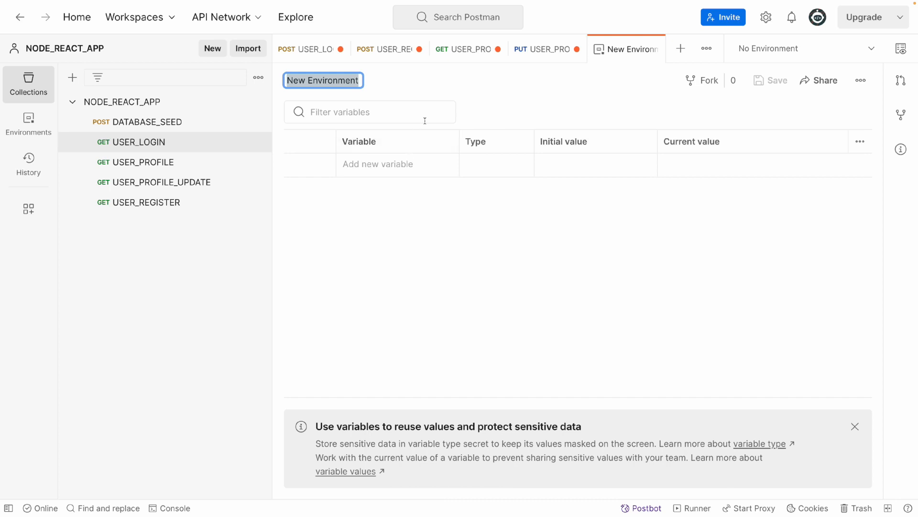
text(reac)
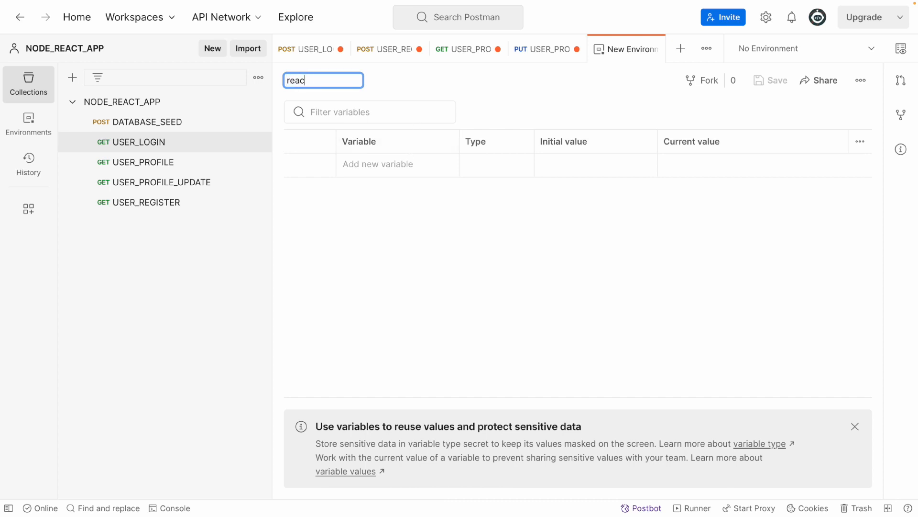
text(_app)
key(Return)
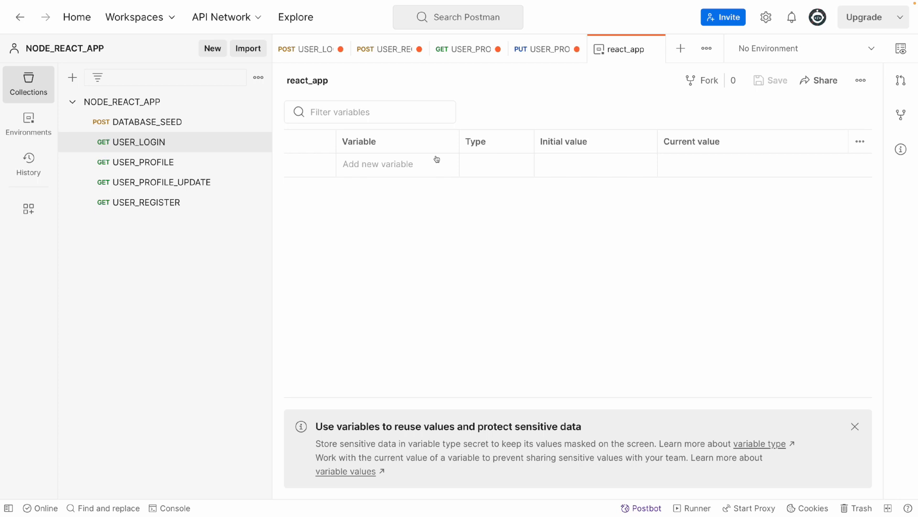
- Add a TOKEN variable to react_app and return to the USER_PROFILE request
click(383, 166)
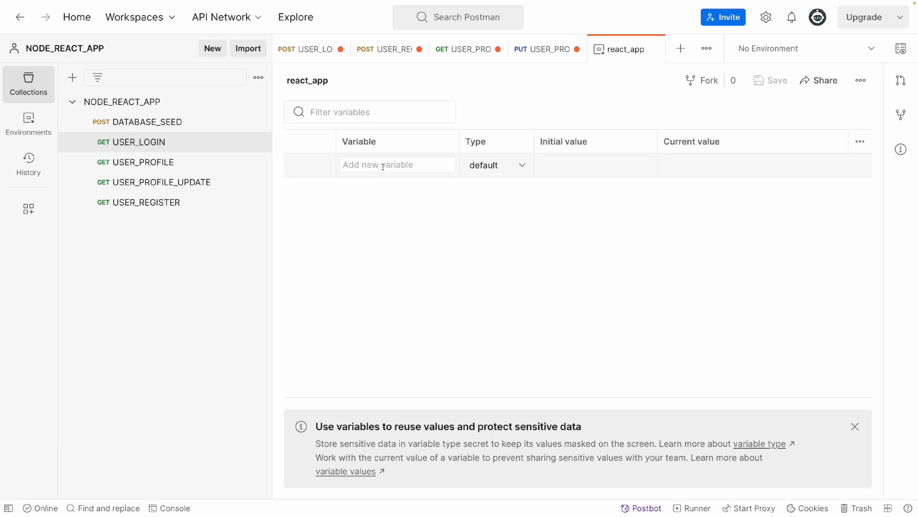
double_click(410, 164)
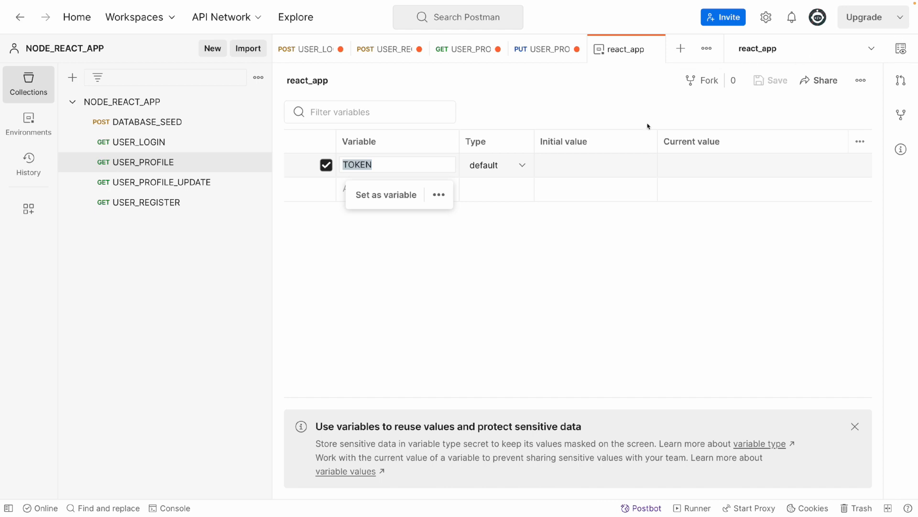
click(598, 255)
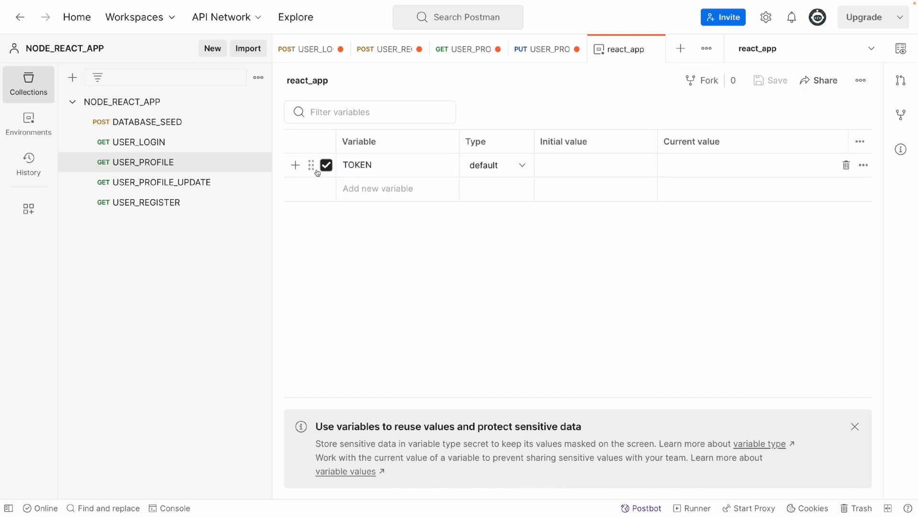
click(182, 166)
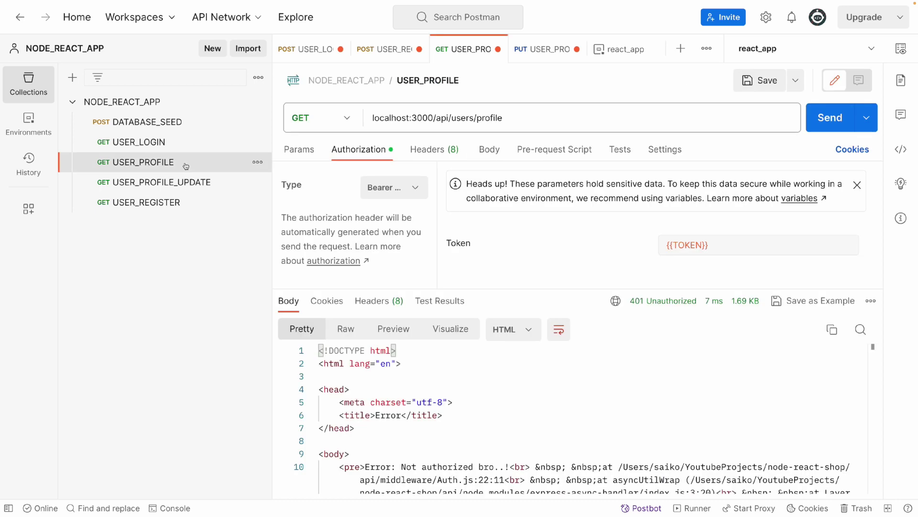
- Paste pm.environment.set("TOKEN",pm.response.json().token); into USER_PROFILE's test script and review it
click(620, 150)
text(pm.environment.set("TOKEN",pm.response.json().token);)
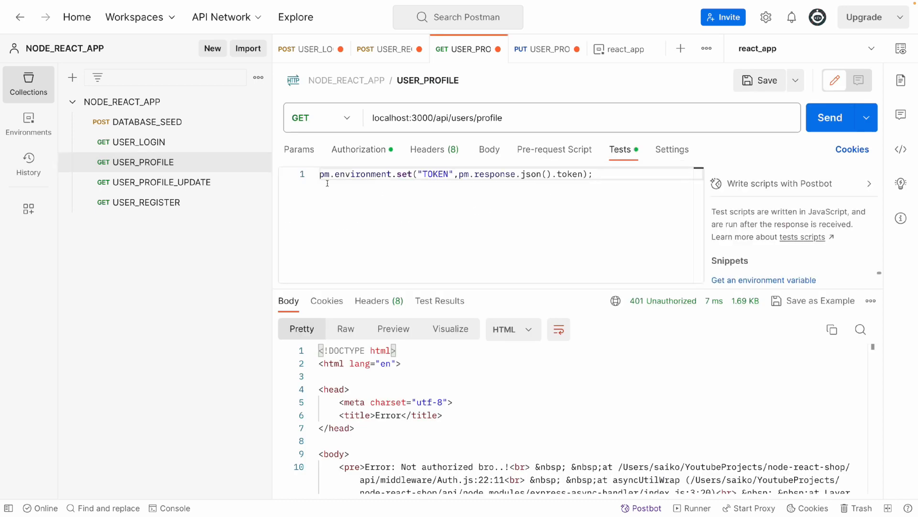
double_click(323, 173)
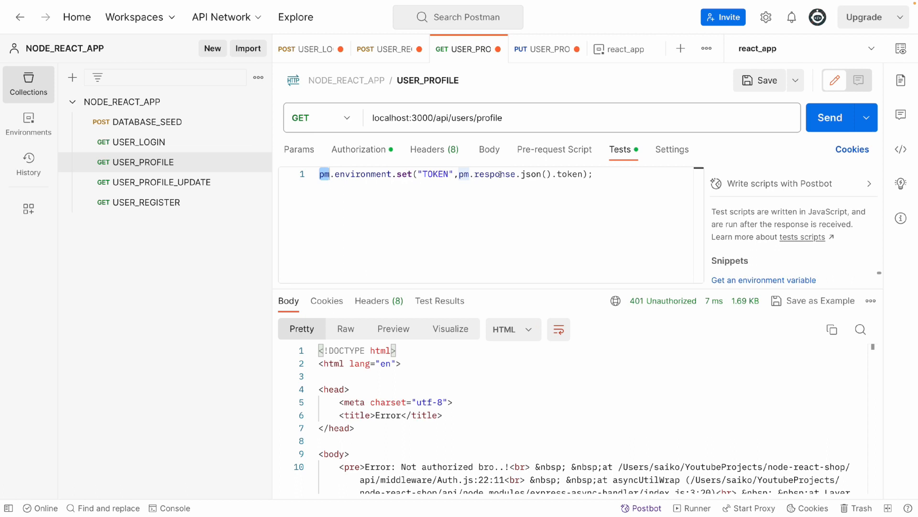
double_click(569, 173)
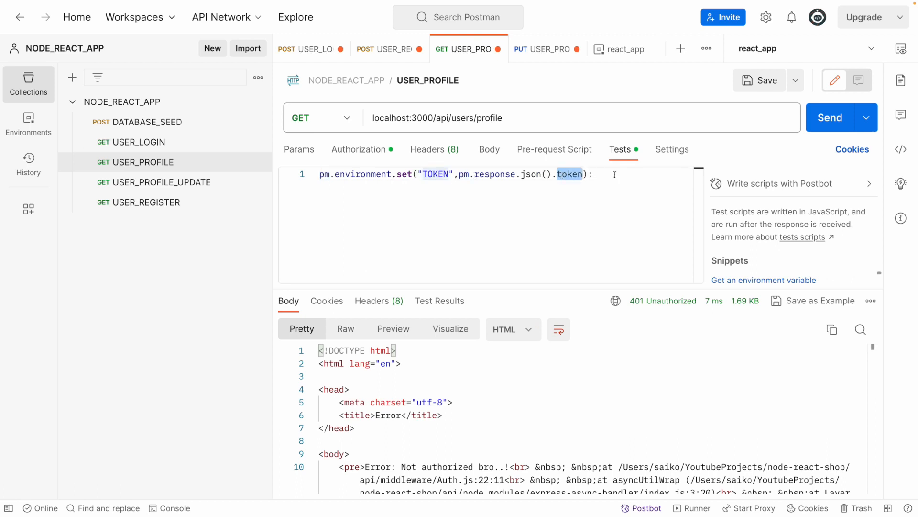
drag(592, 174, 318, 174)
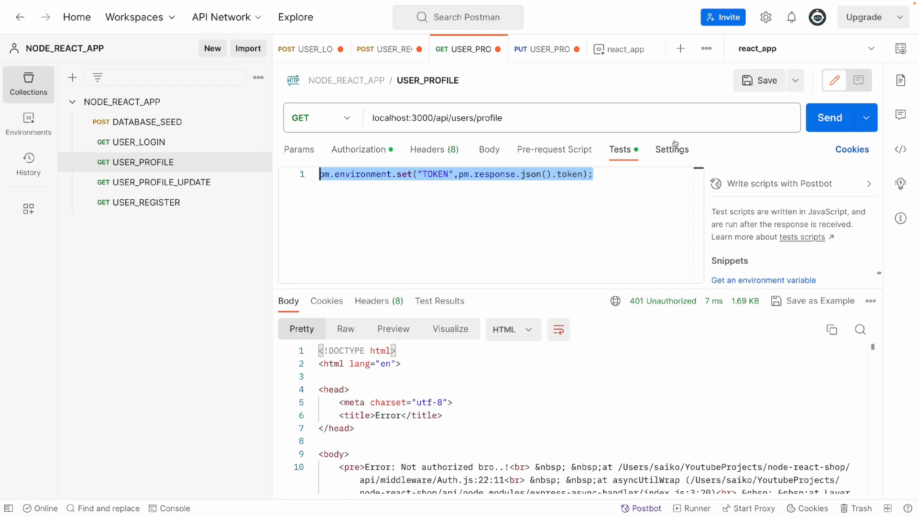
- Review USER_PROFILE's bearer token field referencing {{TOKEN}}
click(352, 149)
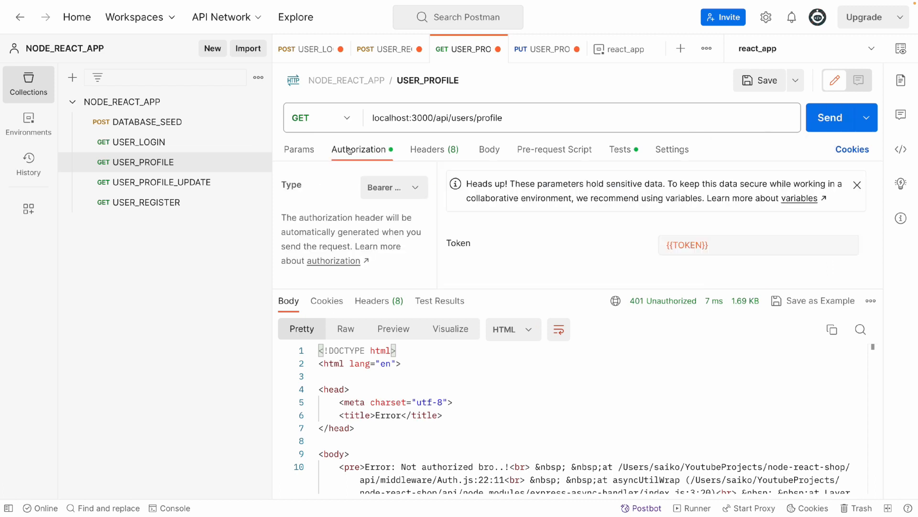
double_click(668, 245)
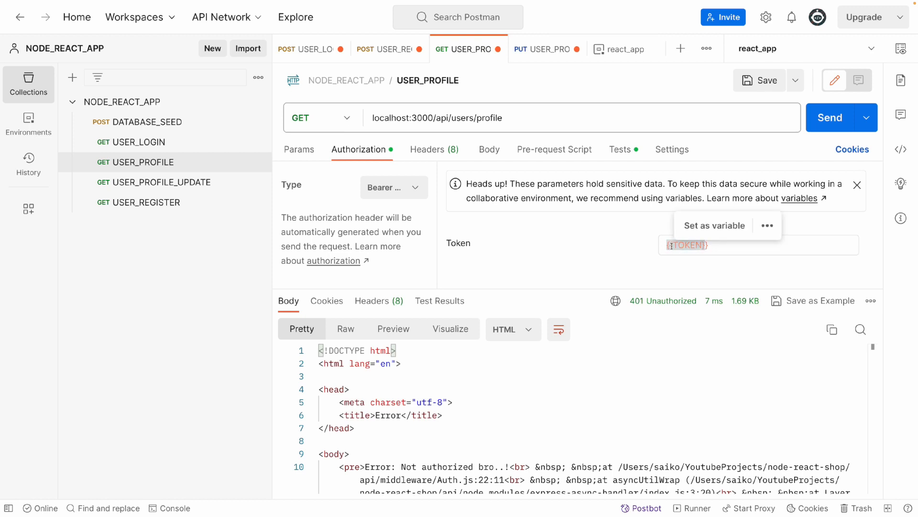
drag(673, 246, 687, 246)
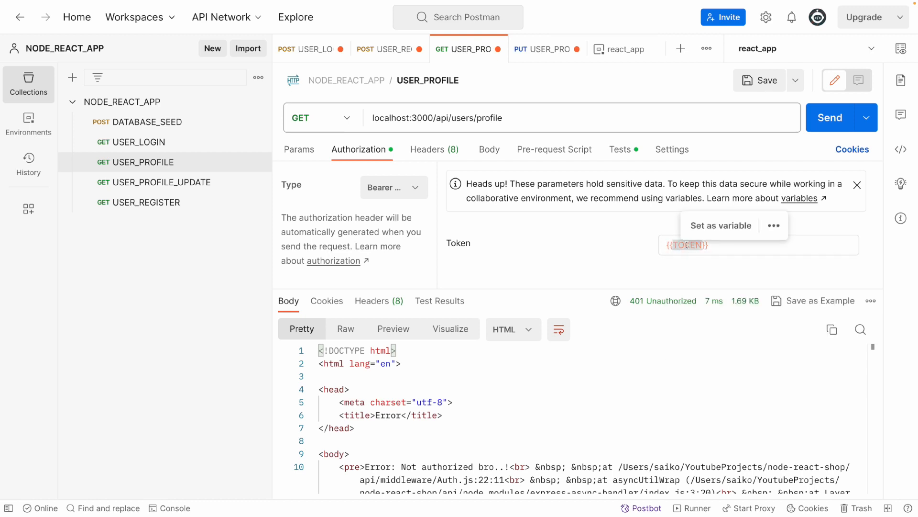
- Activate the react_app environment, check its TOKEN variable, and open the USER_LOGIN request
click(873, 50)
click(774, 108)
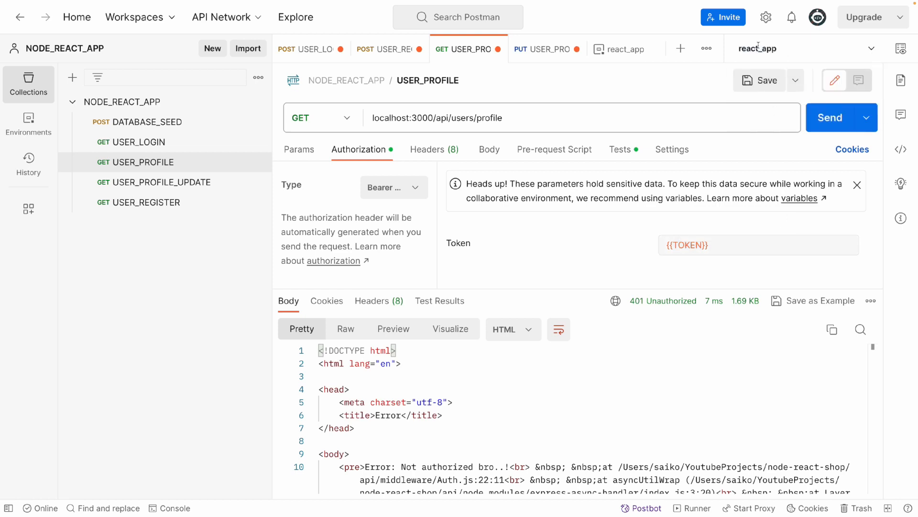
click(900, 49)
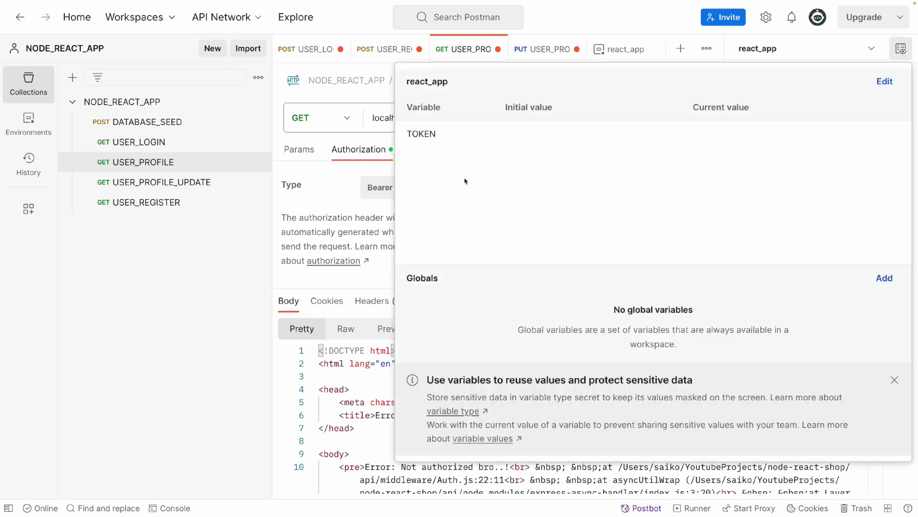
double_click(420, 134)
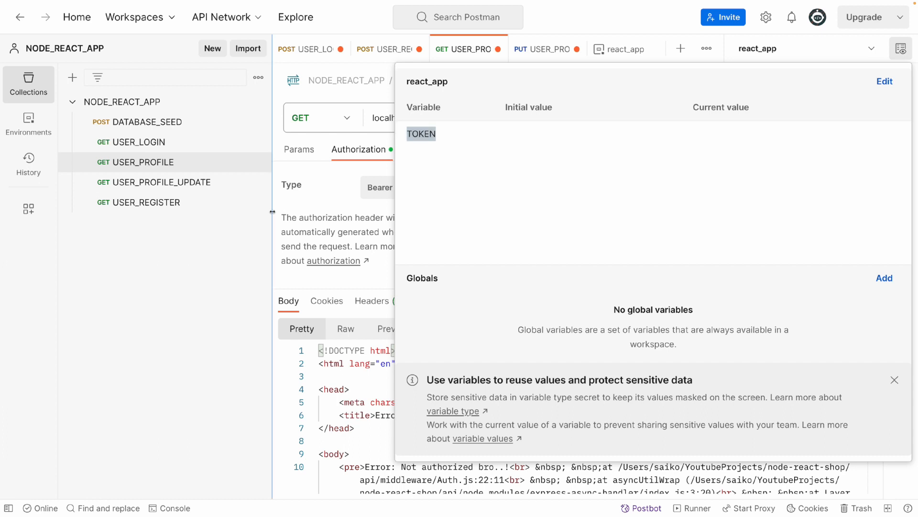
click(251, 222)
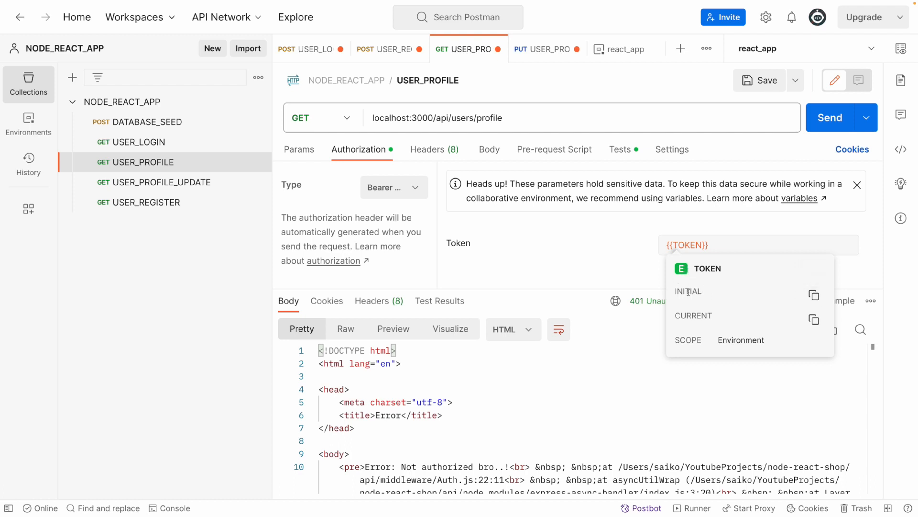
click(145, 144)
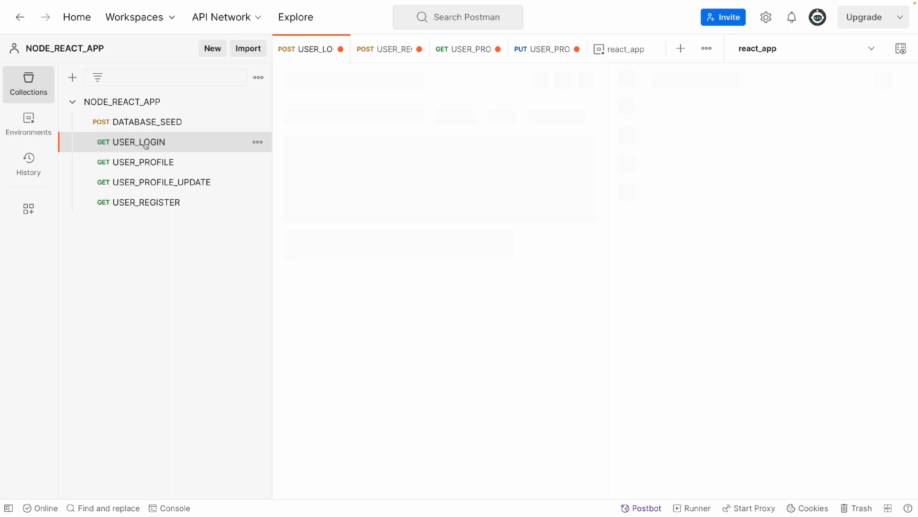
- Paste the TOKEN-saving line into USER_LOGIN's test script, resend the login, then open USER_PROFILE
click(631, 149)
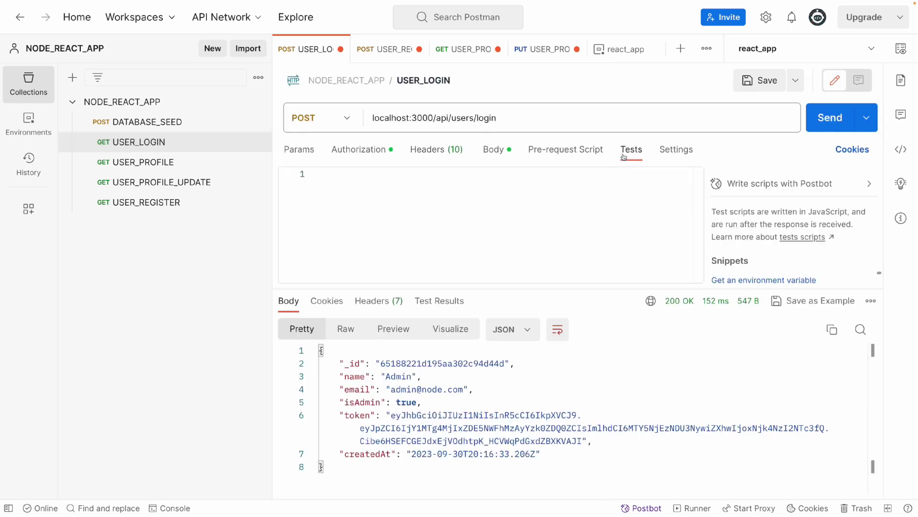
click(466, 219)
key(ctrl+v)
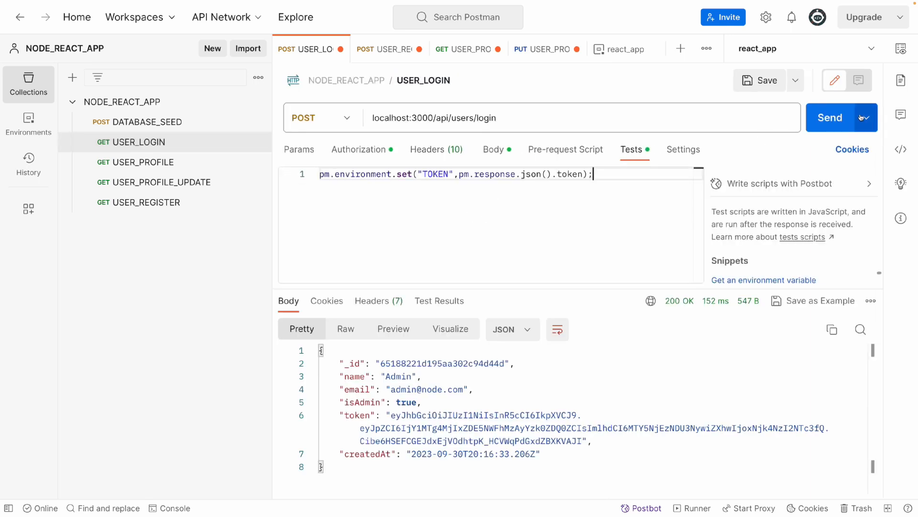
click(831, 118)
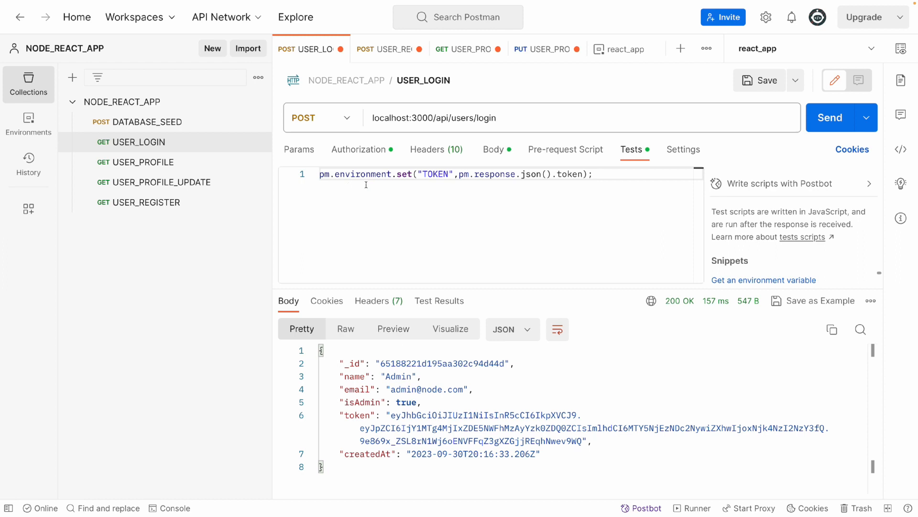
click(143, 163)
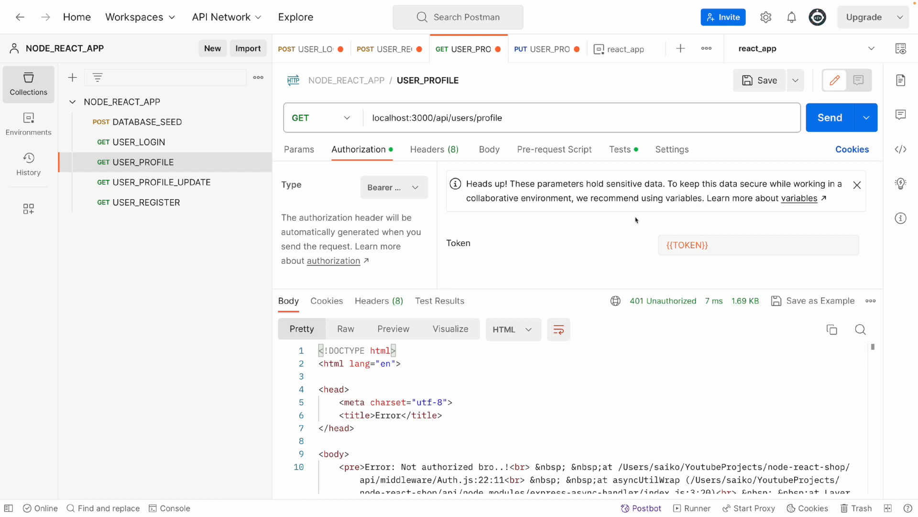
- Send USER_PROFILE for a 200 OK profile, then review its headers and Bearer Token authorization
click(830, 116)
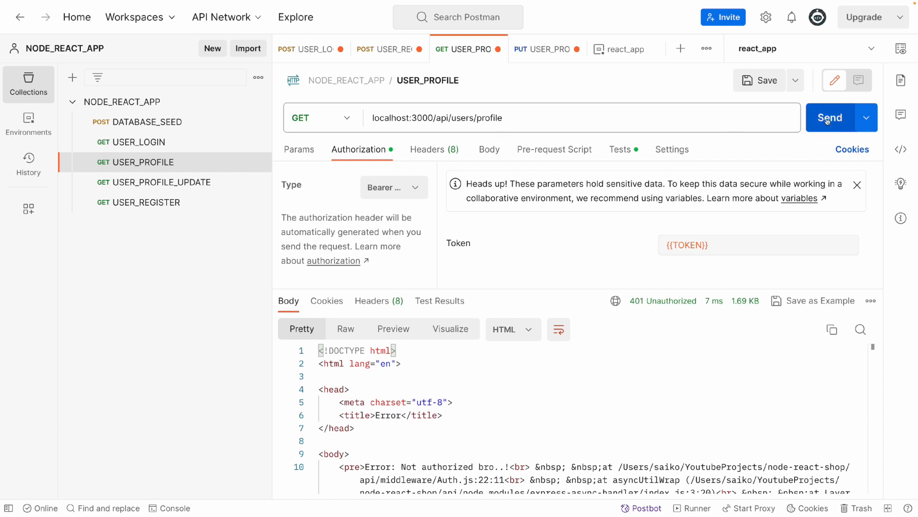
drag(335, 363, 323, 428)
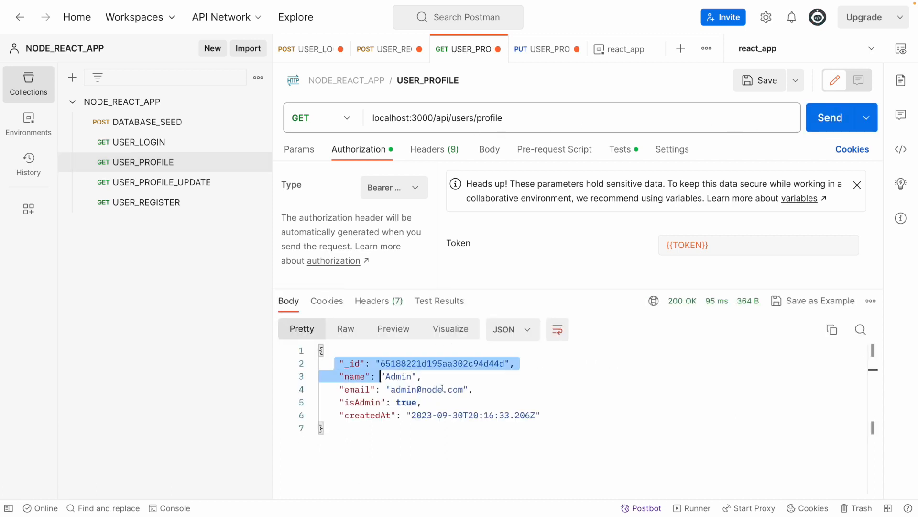
click(428, 149)
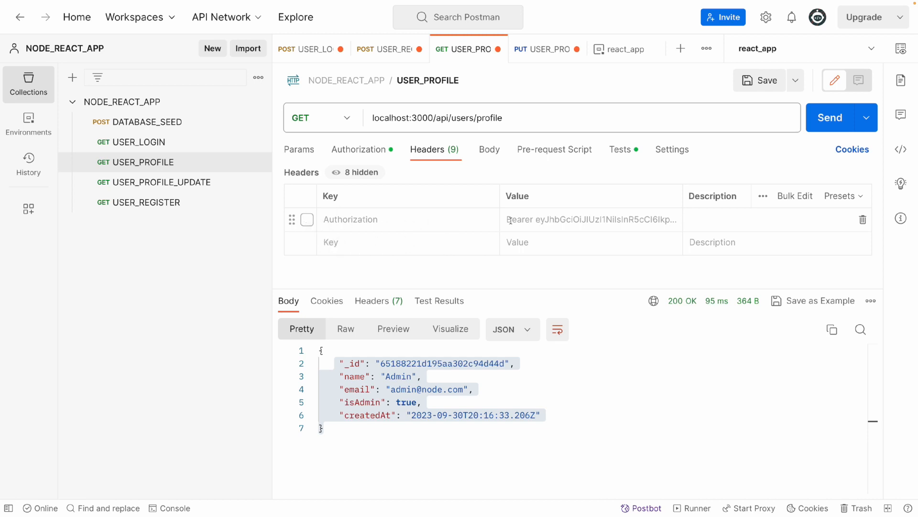
click(358, 149)
click(393, 187)
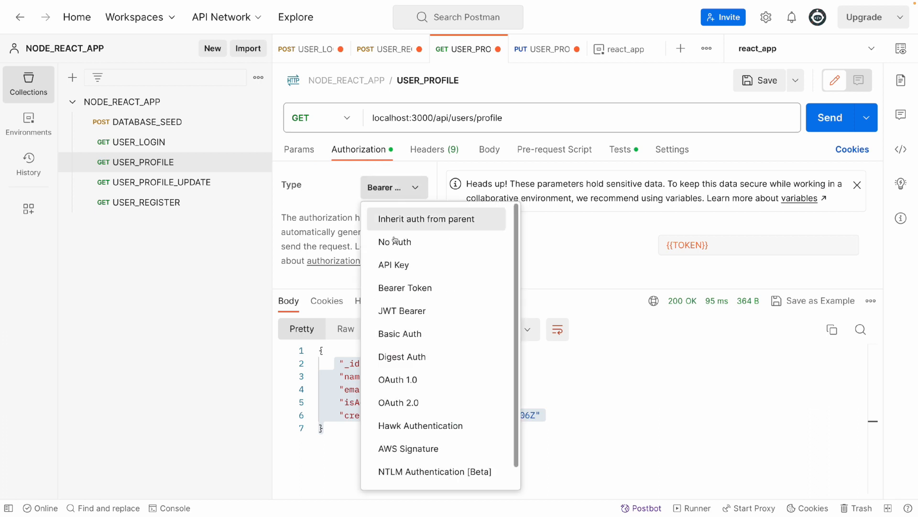
click(431, 288)
mouse_move(688, 244)
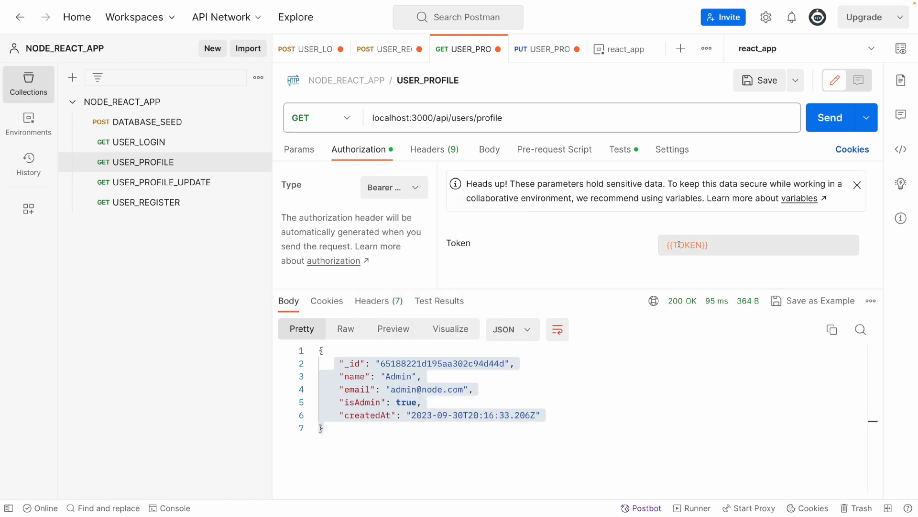
- Check the TOKEN variable in the current environment's quick look
click(872, 49)
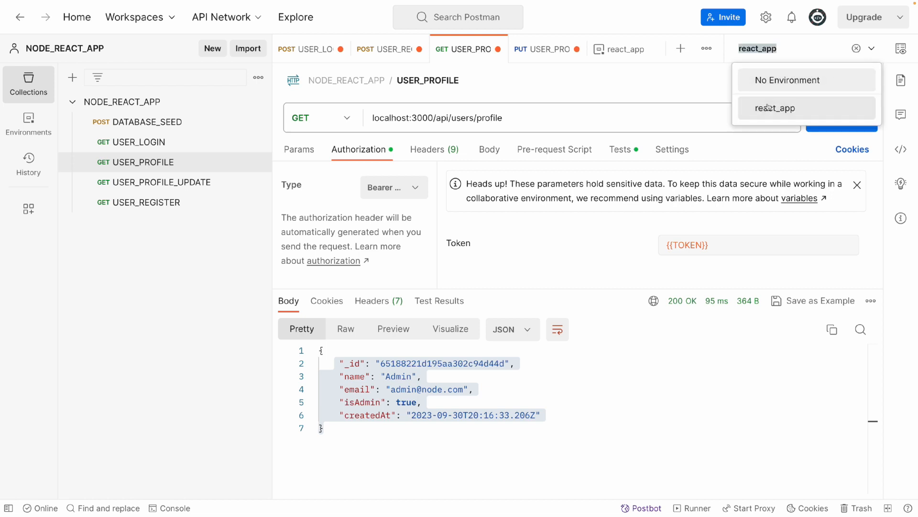
click(899, 47)
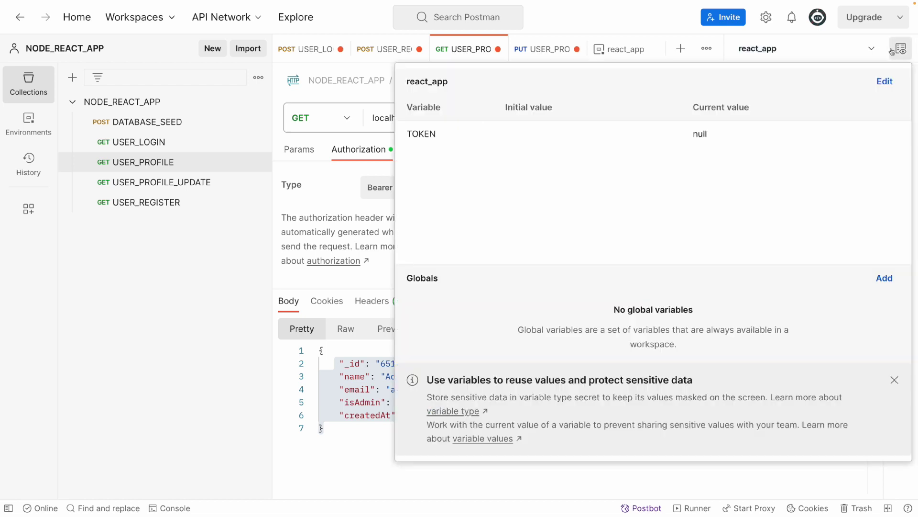
double_click(408, 133)
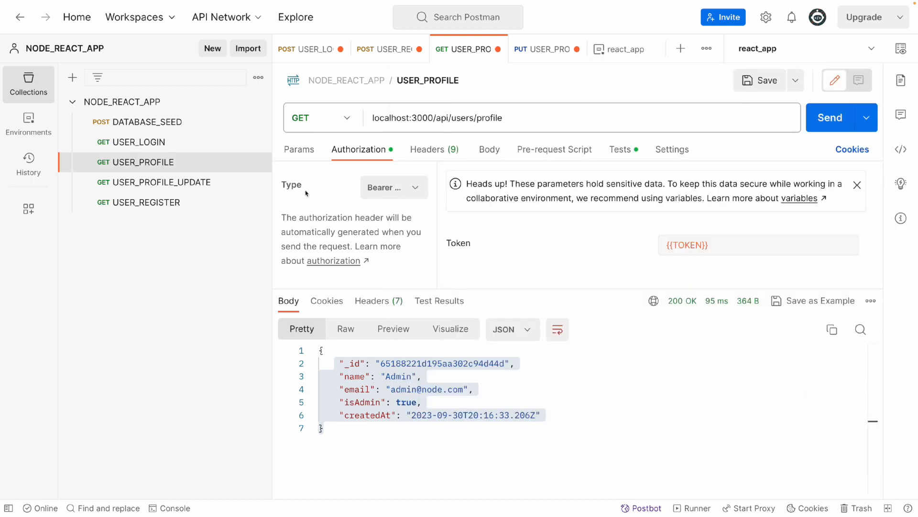
- Delete the token-saving script line from USER_PROFILE's Tests and resend the profile request
click(138, 142)
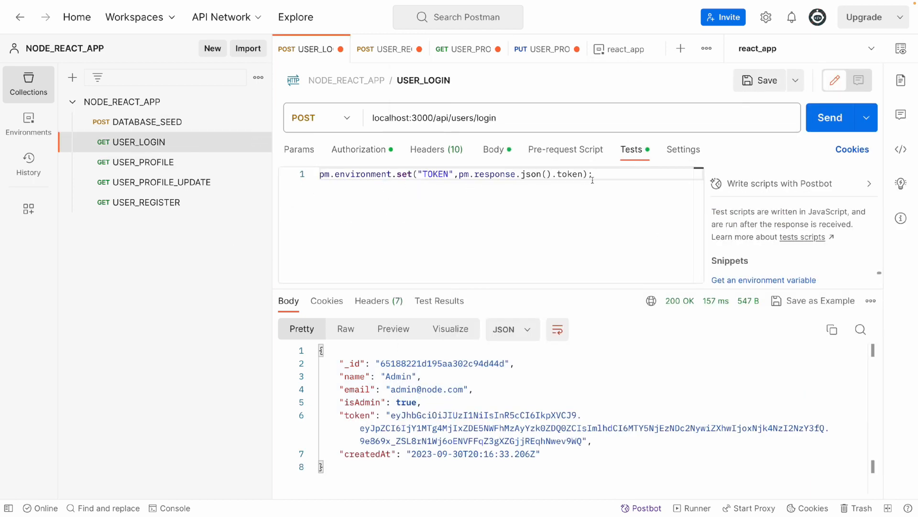
drag(593, 175, 311, 178)
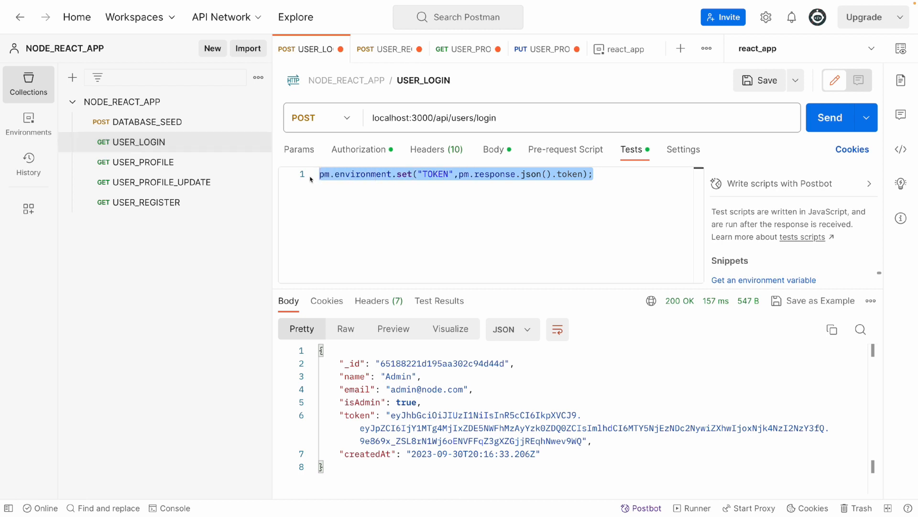
click(143, 161)
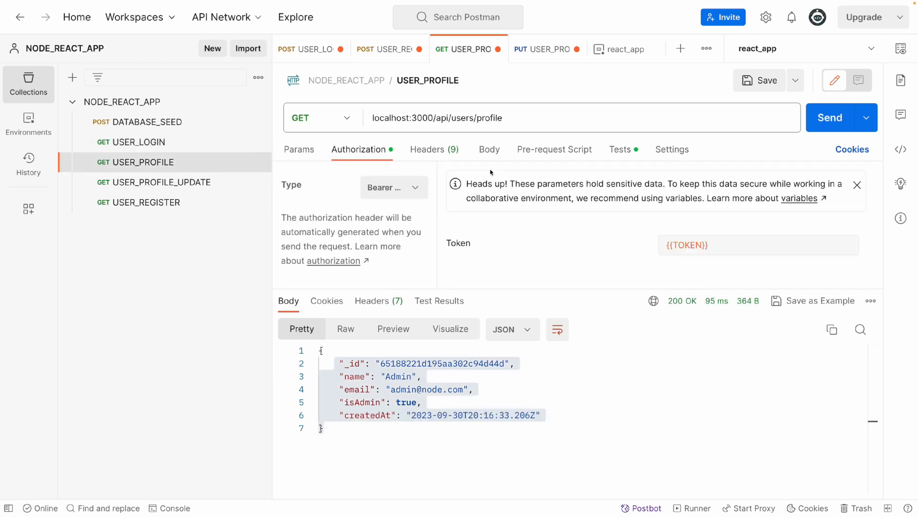
click(620, 149)
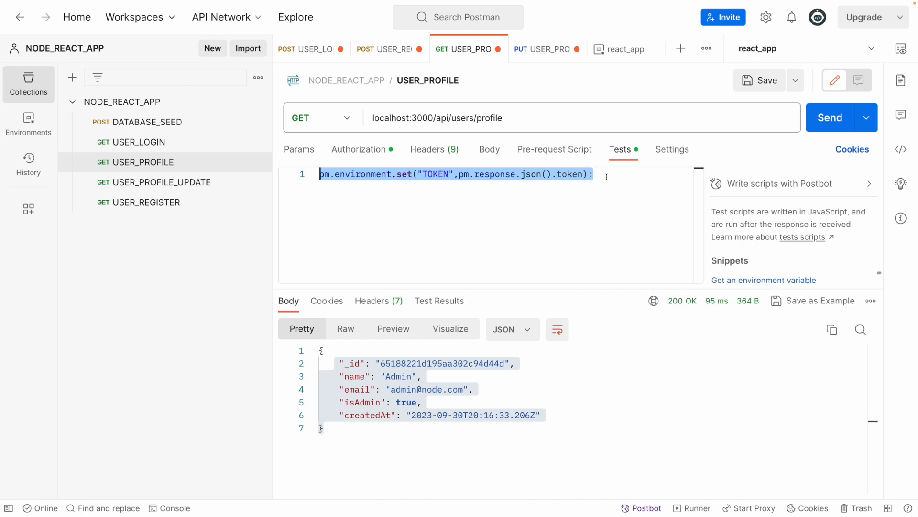
drag(606, 176, 280, 174)
key(Delete)
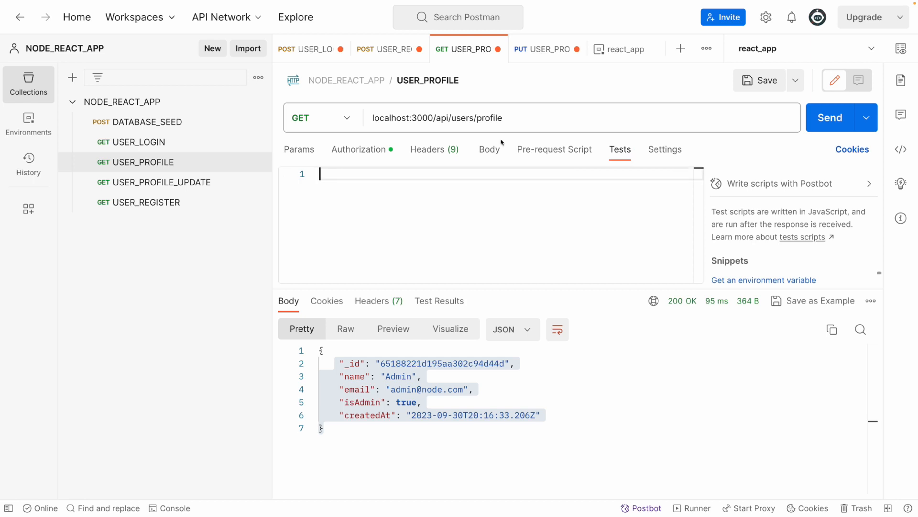
click(830, 117)
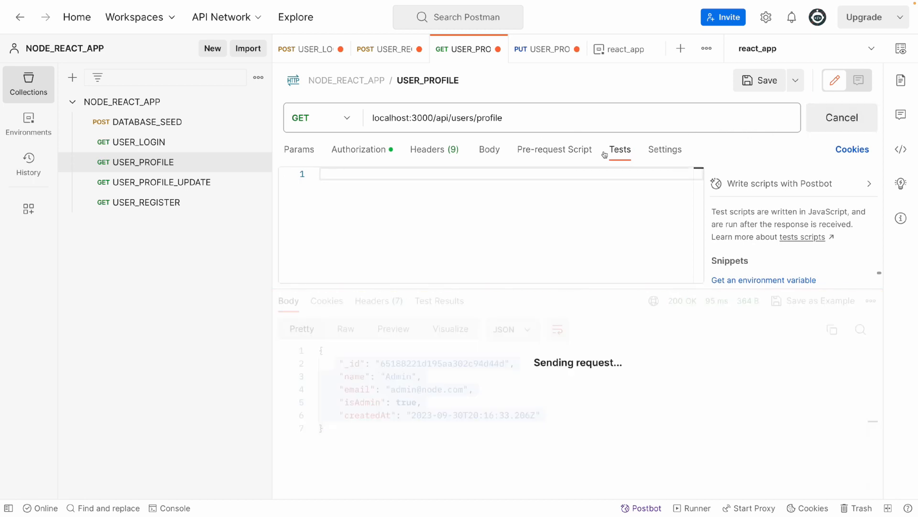
- Resend USER_LOGIN for a fresh token, then send USER_PROFILE again for 200 OK
click(138, 142)
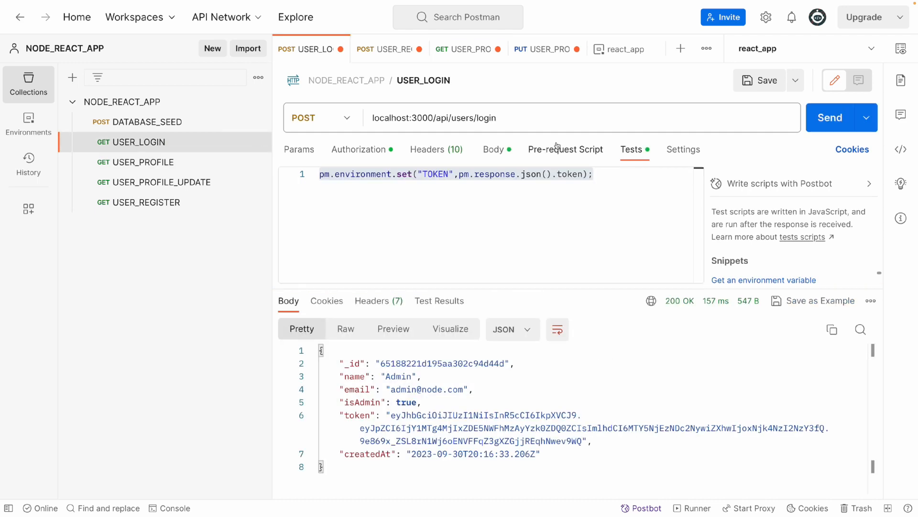
click(830, 117)
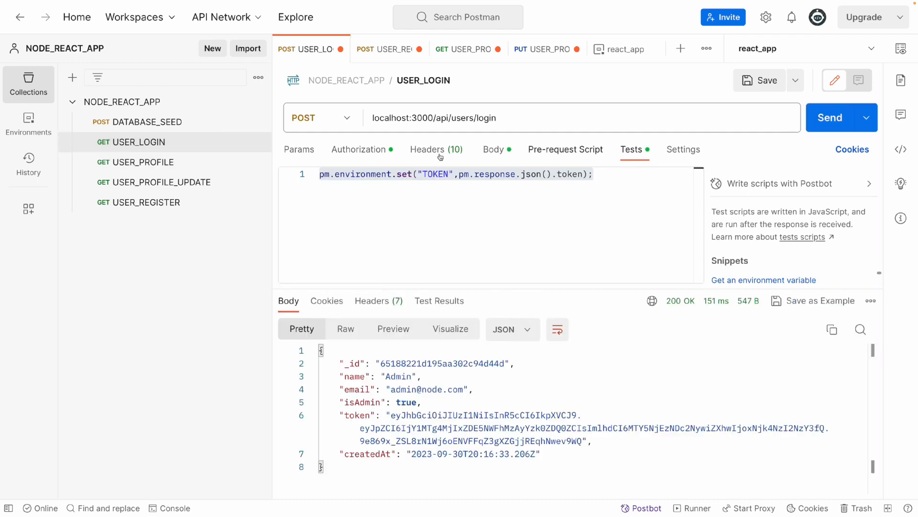
click(143, 161)
click(830, 118)
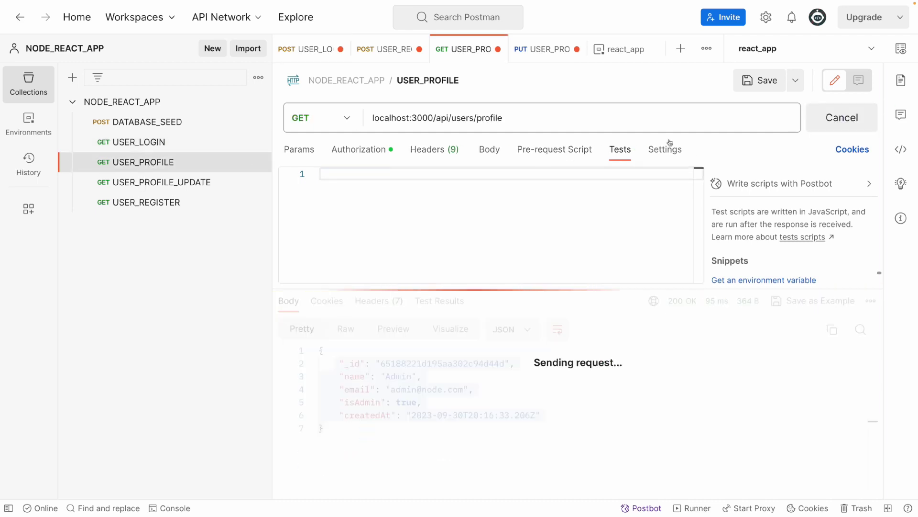
click(829, 118)
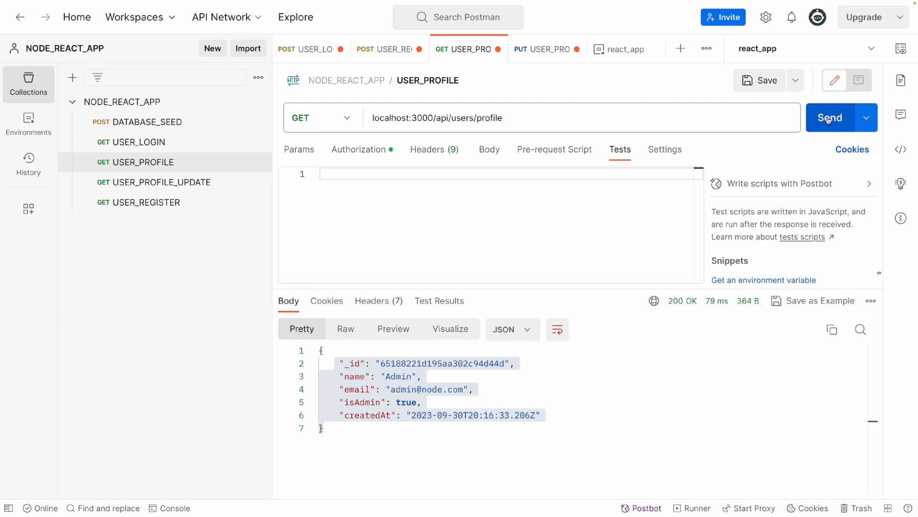
- Review USER_LOGIN's token-saving test script, then send USER_PROFILE once more
click(138, 141)
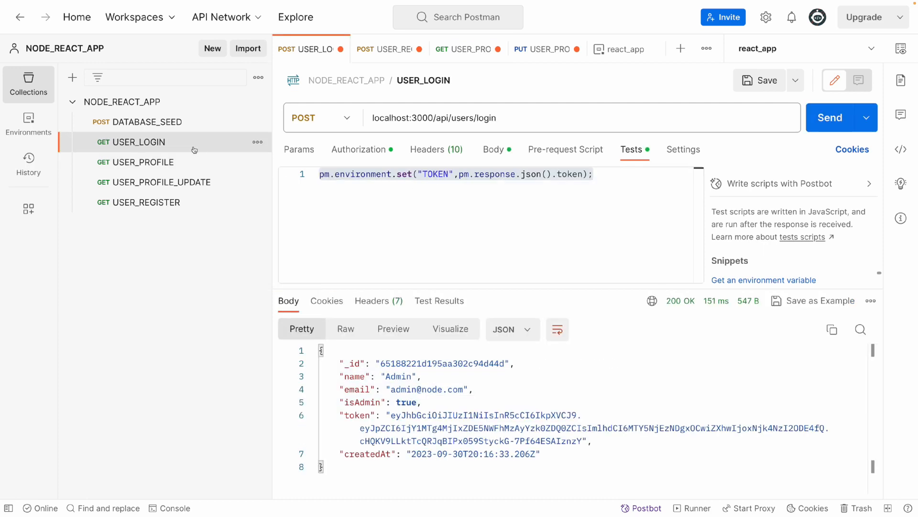
click(318, 178)
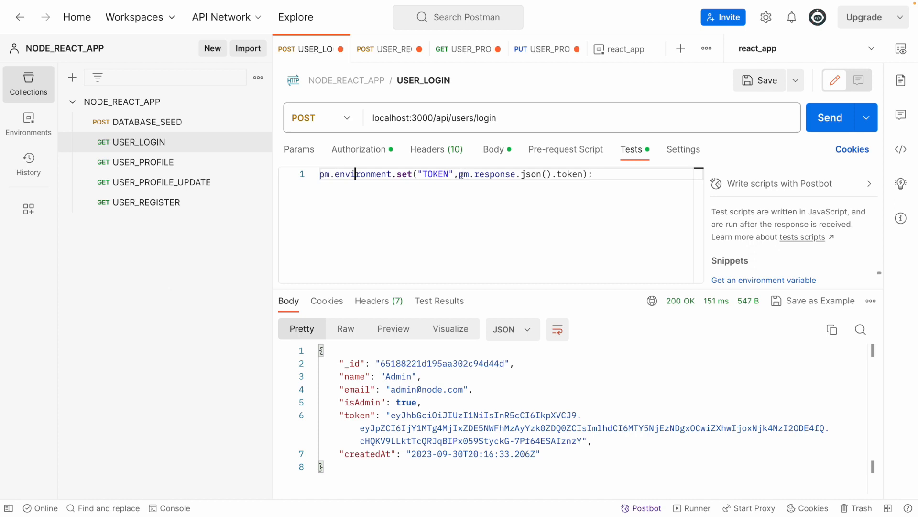
drag(458, 174, 475, 174)
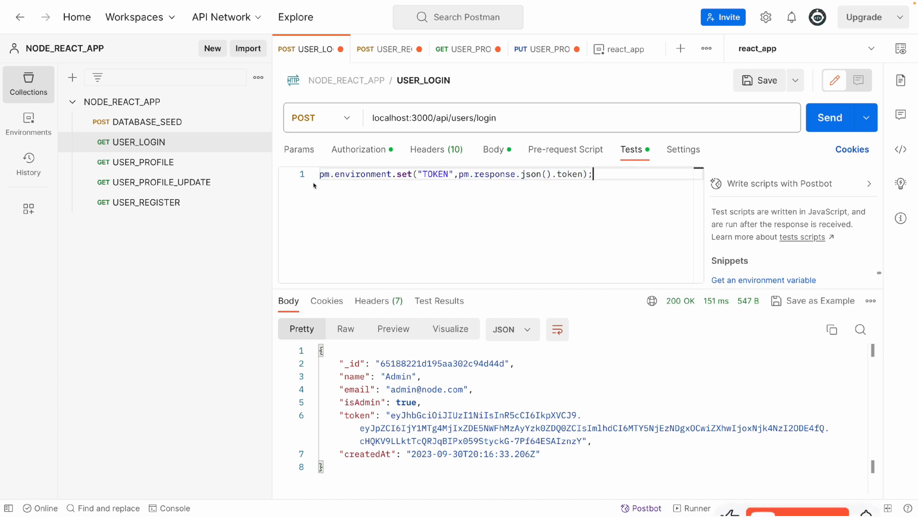
drag(593, 173, 320, 174)
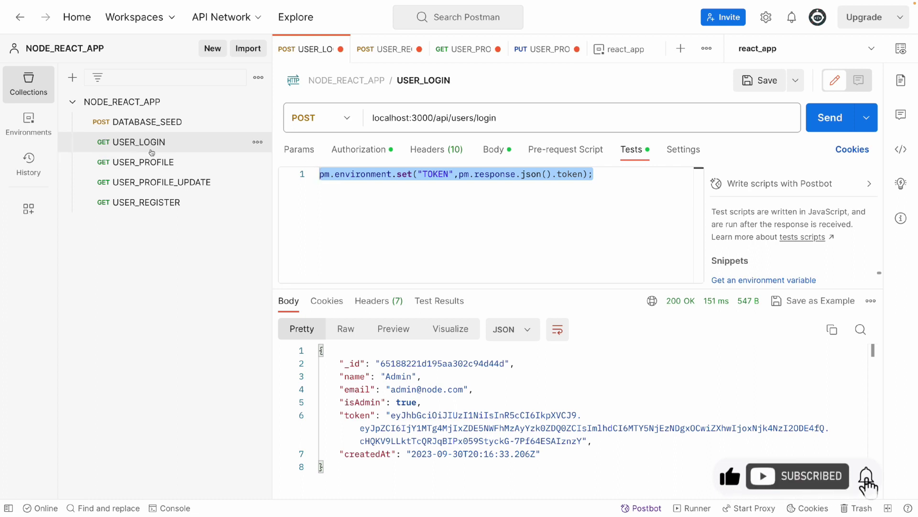
click(143, 162)
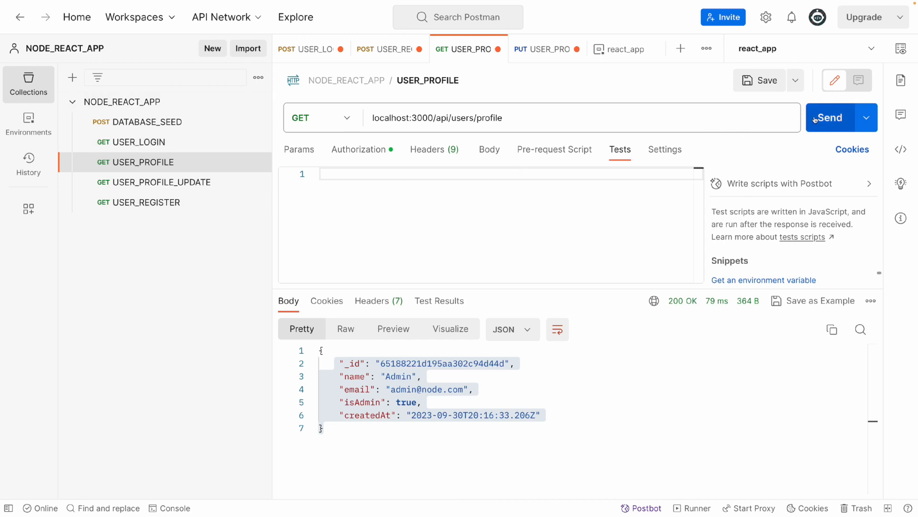
click(830, 117)
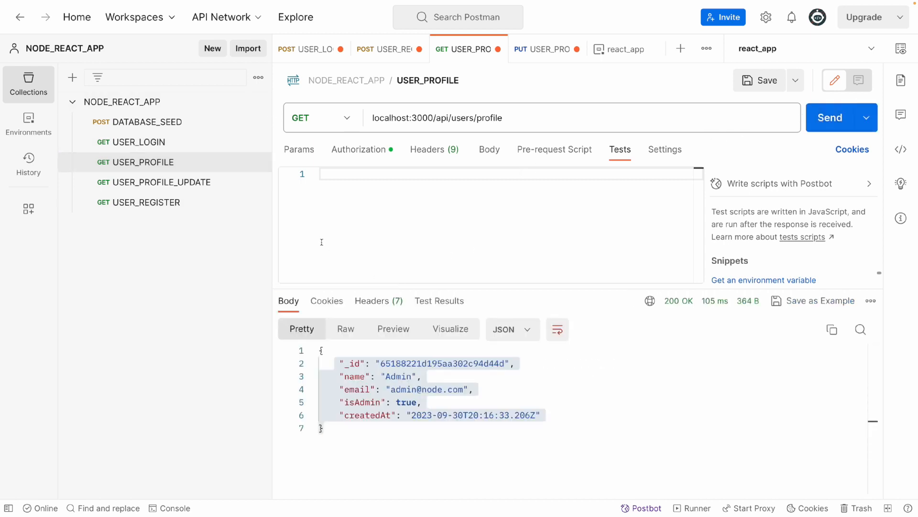
- Re-enter USER_PROFILE's Bearer Token as {{TOKEN}} and send it, getting the Admin profile with 200 OK
click(351, 149)
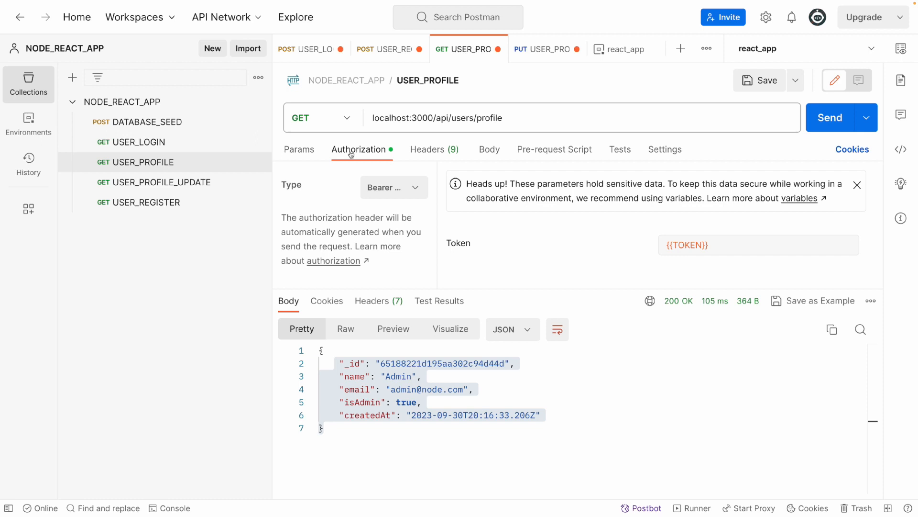
click(417, 189)
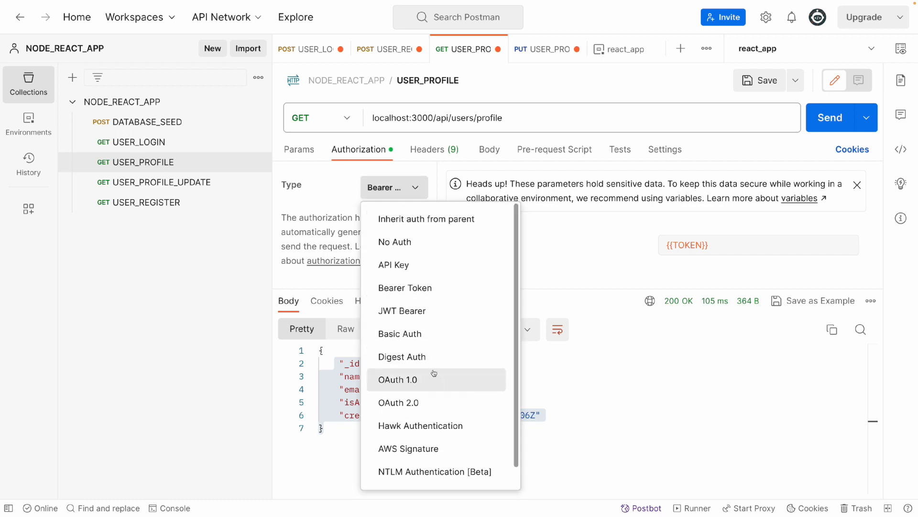
click(415, 288)
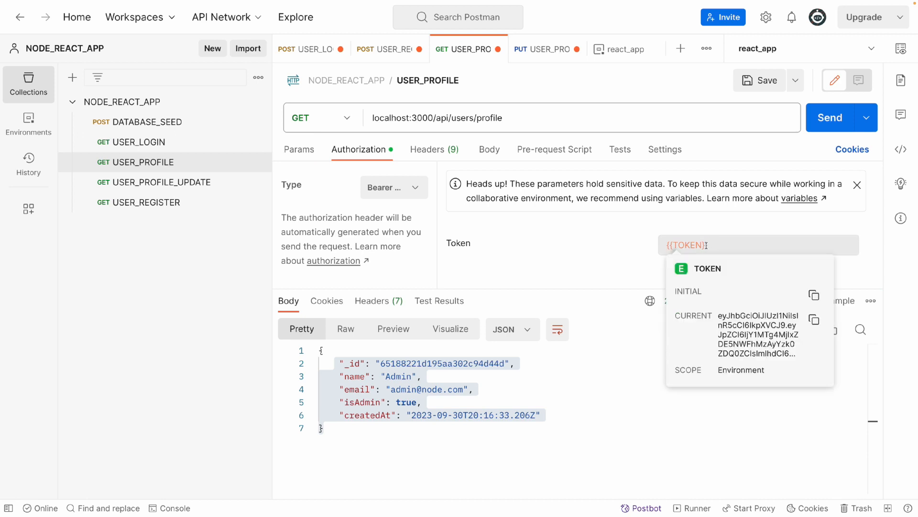
double_click(663, 244)
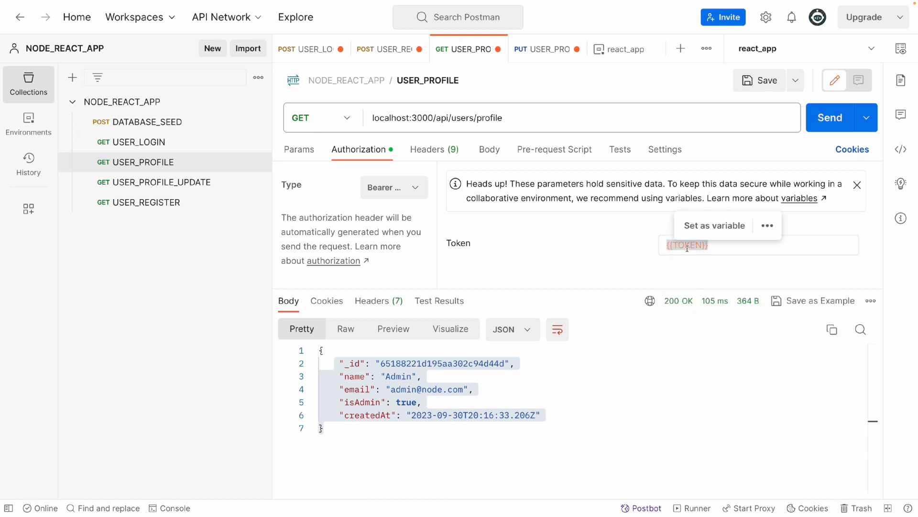
key(BackSpace)
text({{)
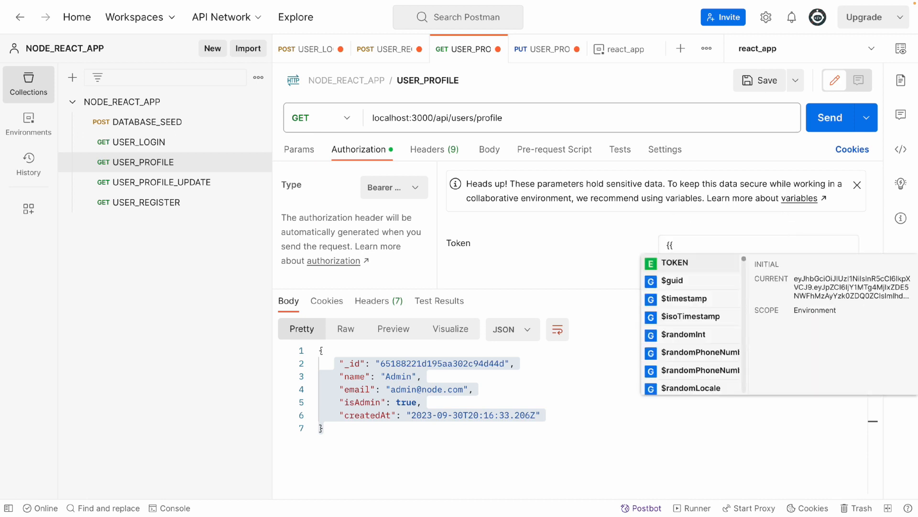
key(Return)
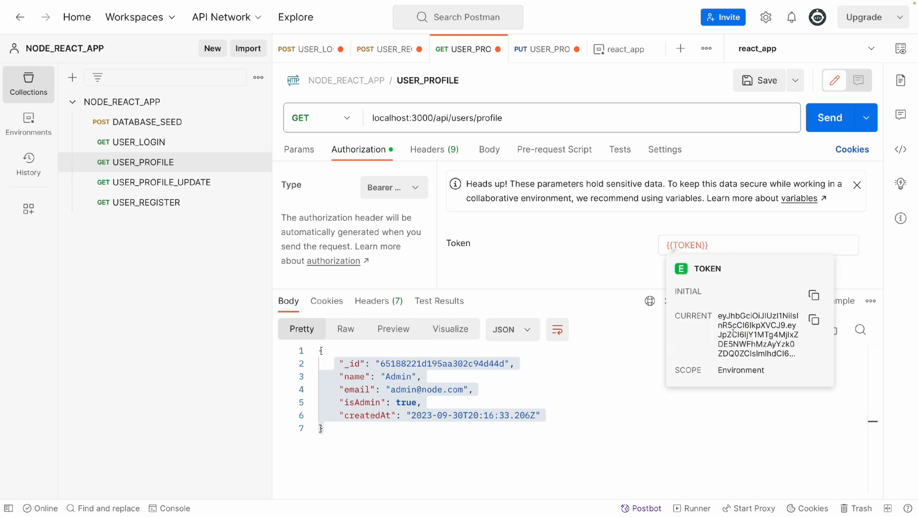
click(830, 117)
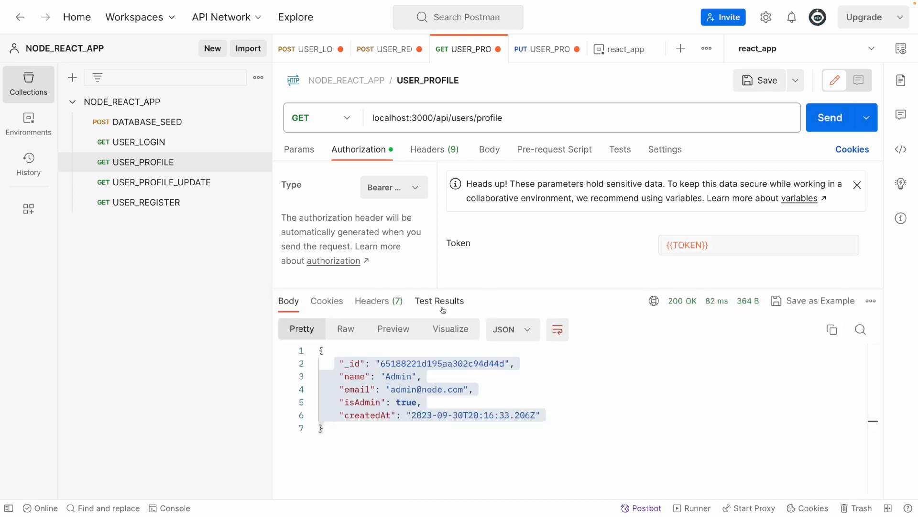
- Give USER_PROFILE_UPDATE Bearer Token authorization using {{TOKEN}}
click(175, 183)
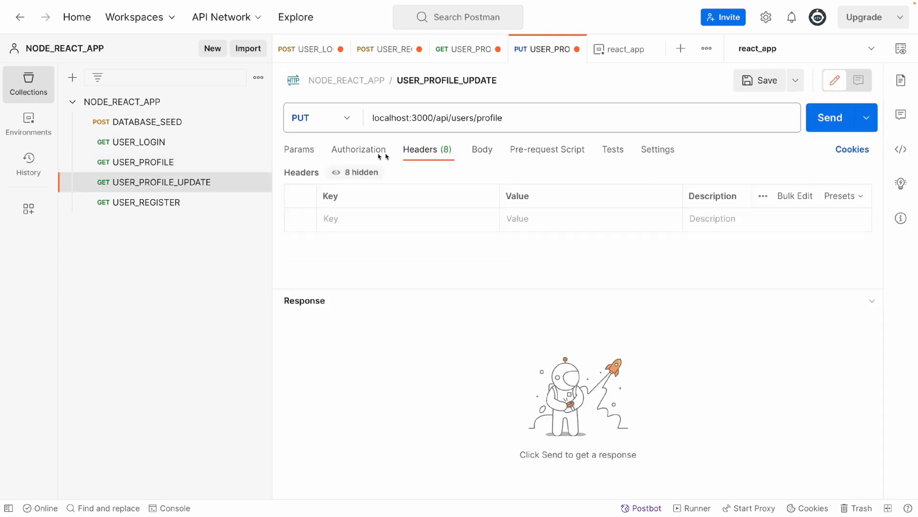
click(359, 150)
click(393, 188)
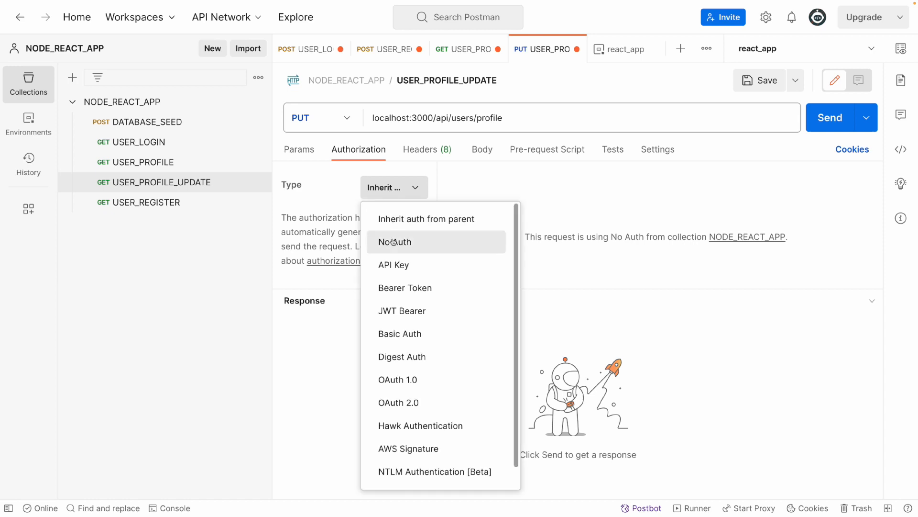
click(409, 287)
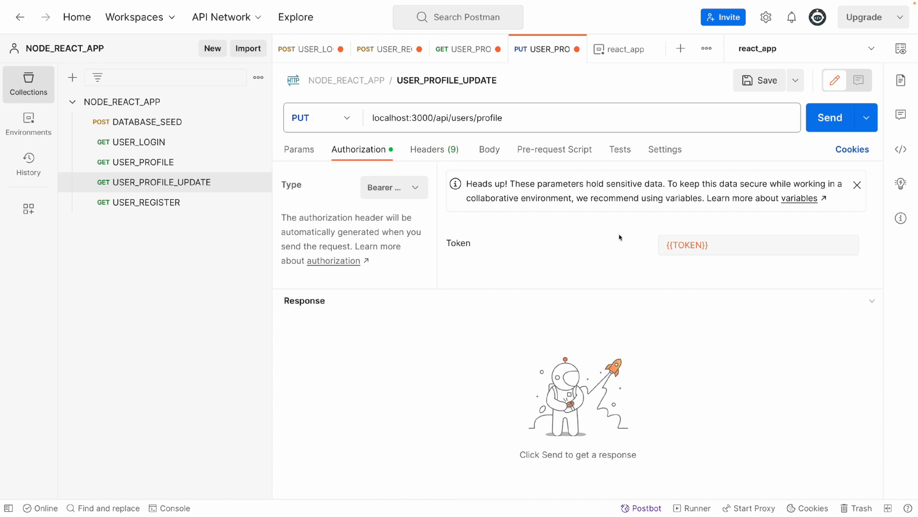
- Give USER_PROFILE_UPDATE a raw body holding empty JSON braces
click(487, 151)
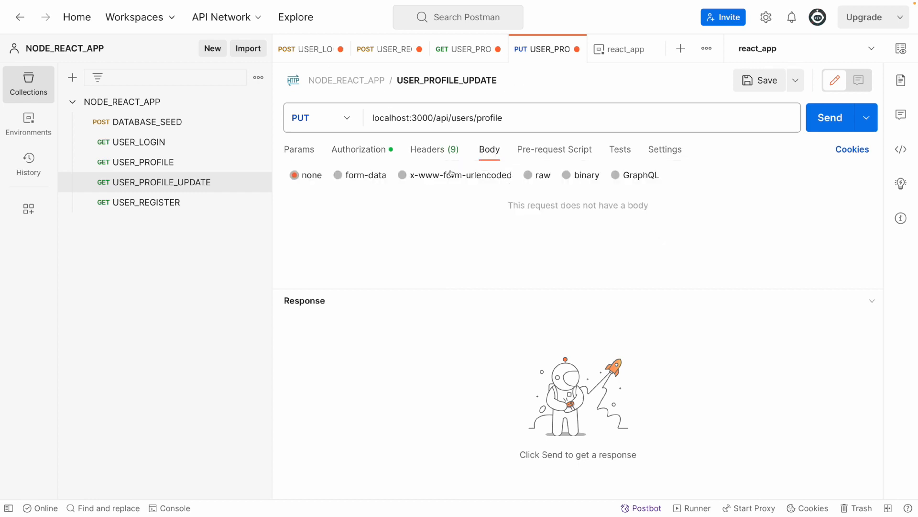
click(542, 175)
click(389, 216)
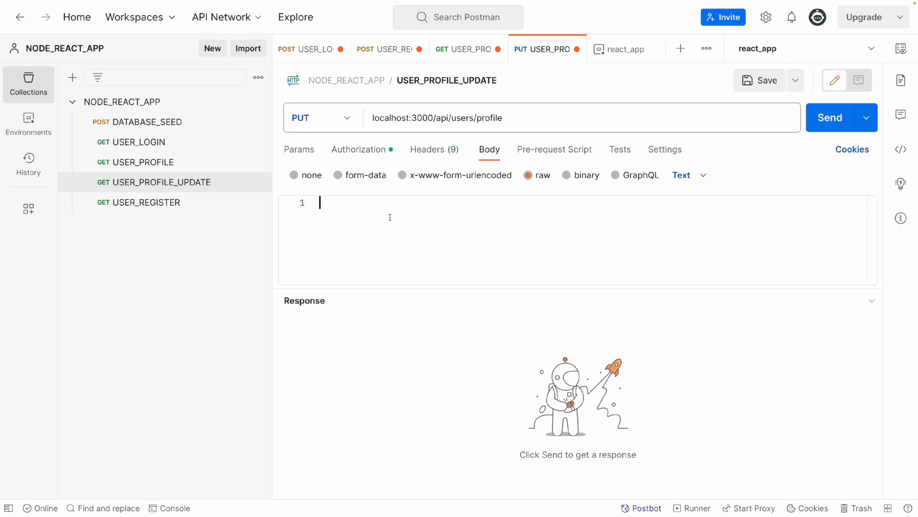
text({)
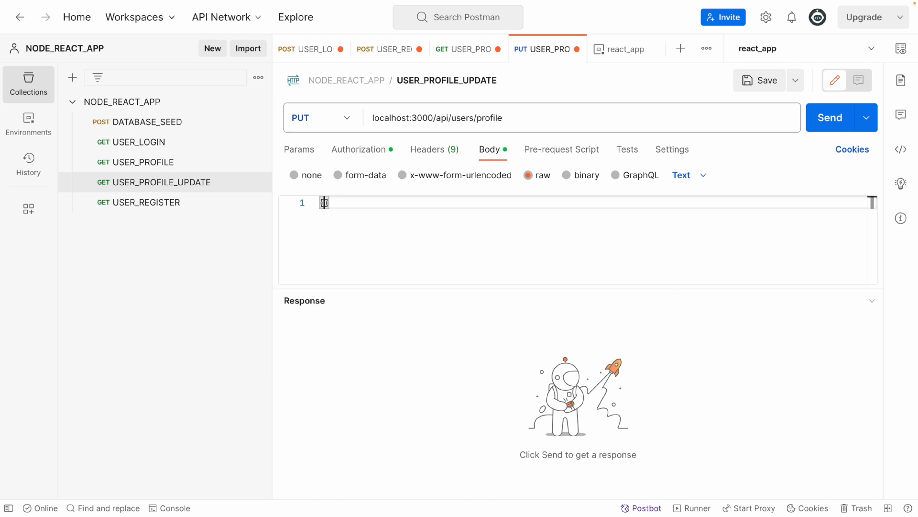
key(Return)
text(")
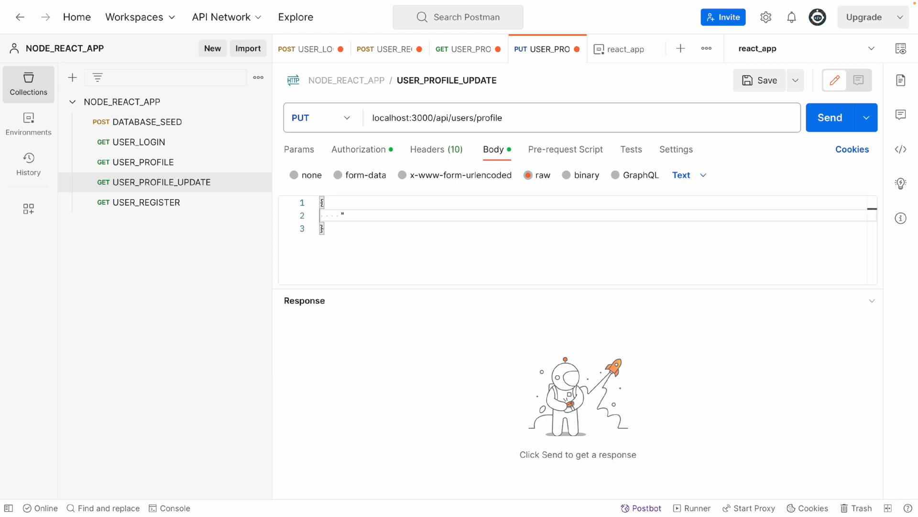
click(631, 150)
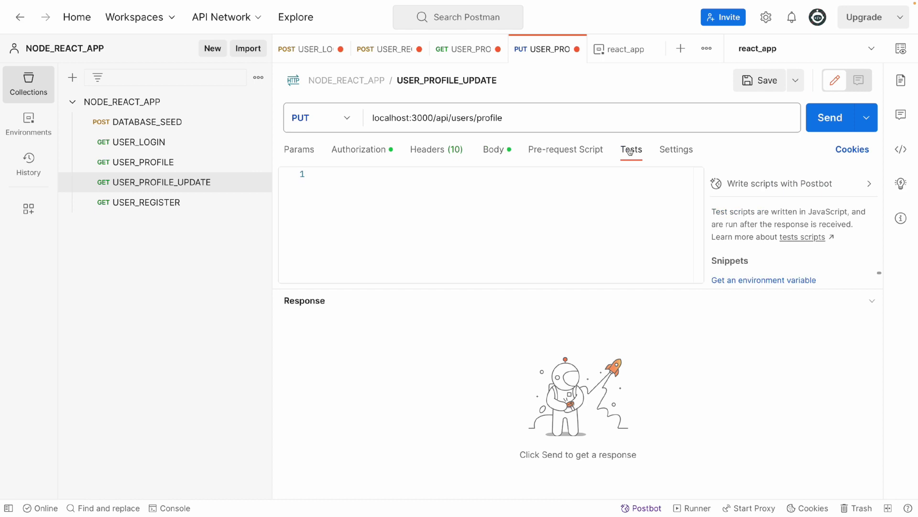
click(666, 151)
scroll(587, 203, down, 4)
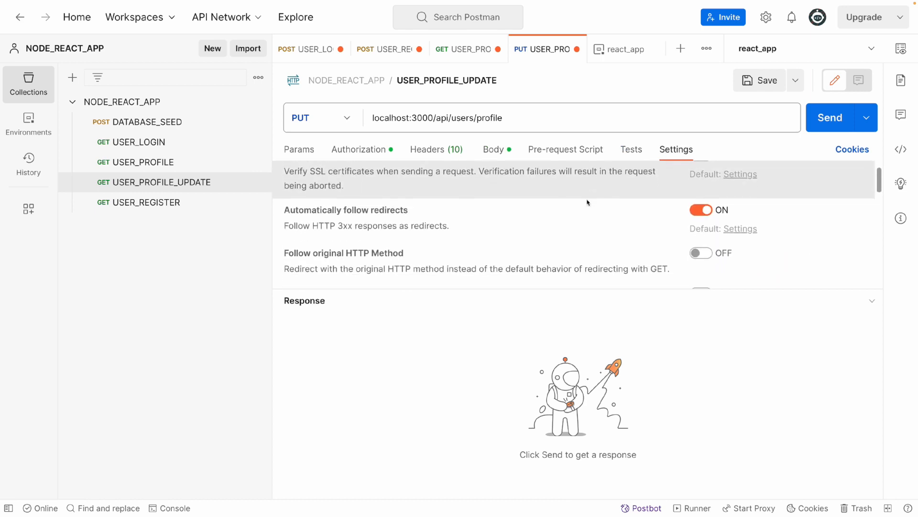
scroll(587, 203, down, 4)
scroll(587, 203, up, 4)
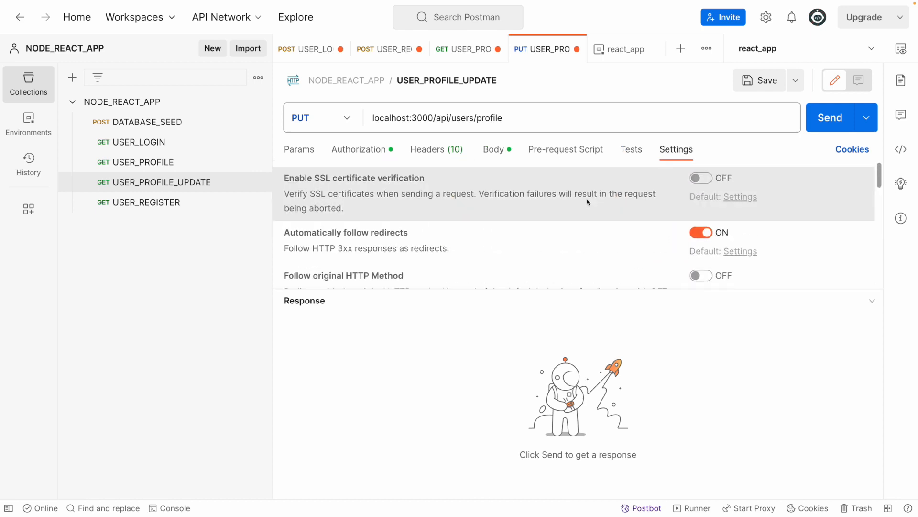
click(566, 149)
- Add a Content-Type: application/json header to the update request
click(427, 150)
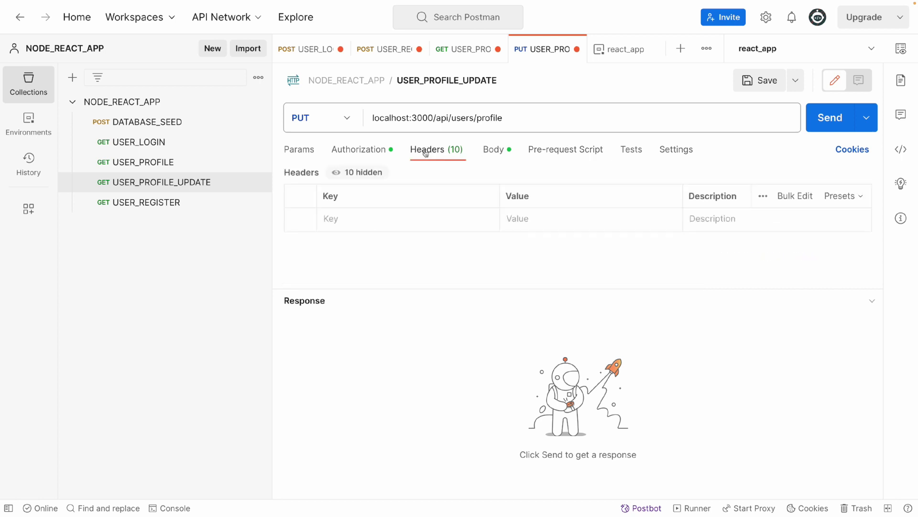
click(361, 219)
text(con)
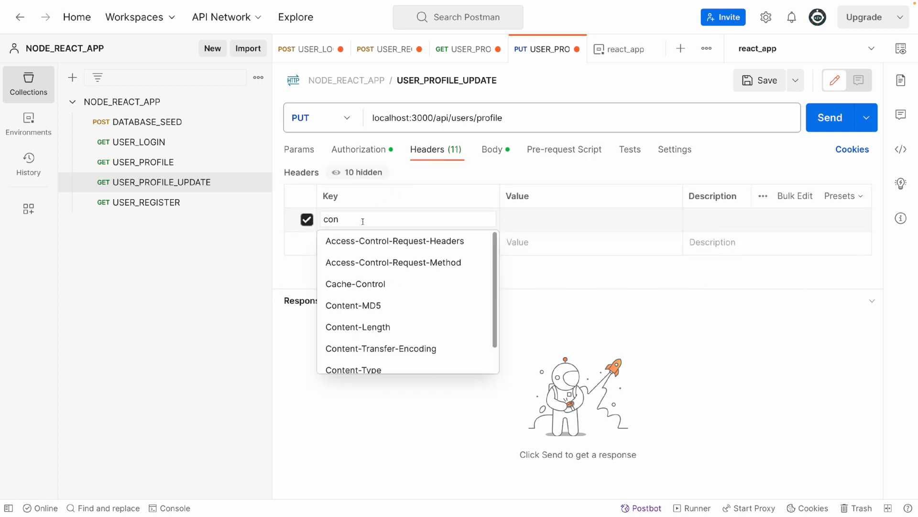
scroll(380, 316, down, 1)
click(381, 350)
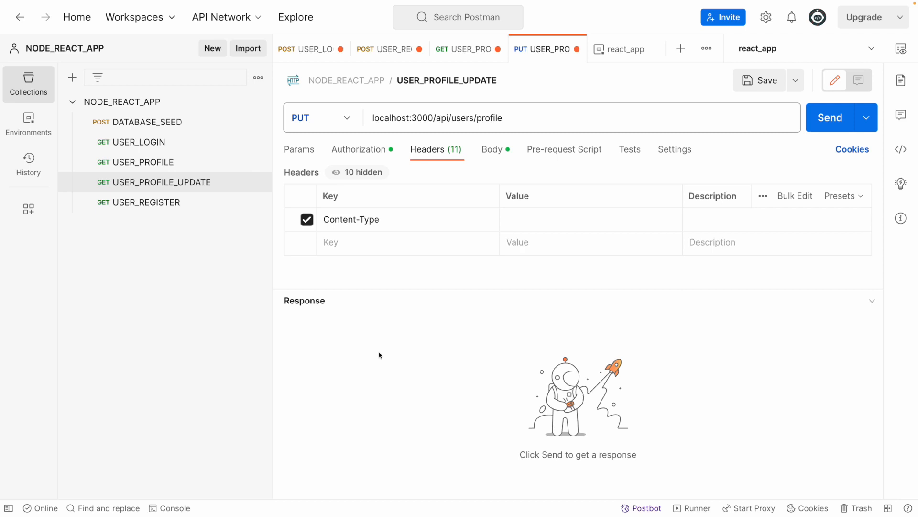
click(519, 217)
text(app)
double_click(515, 219)
click(524, 221)
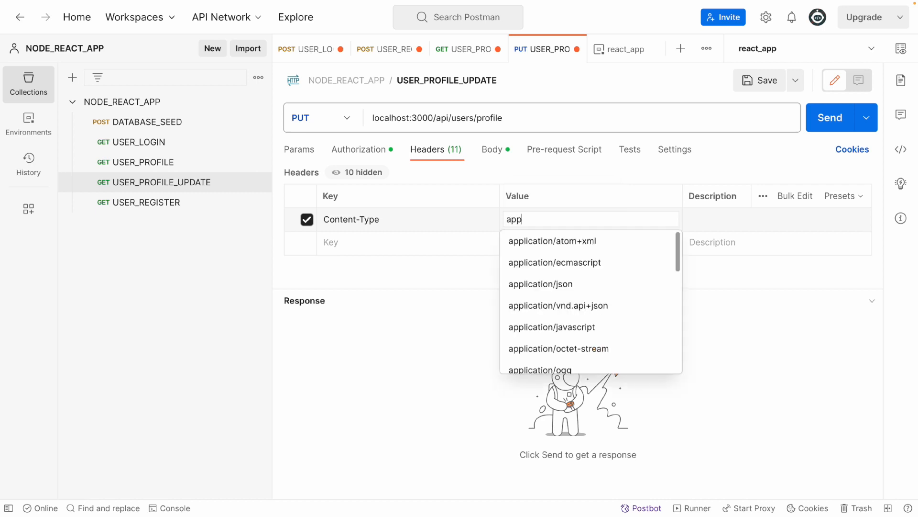
click(551, 284)
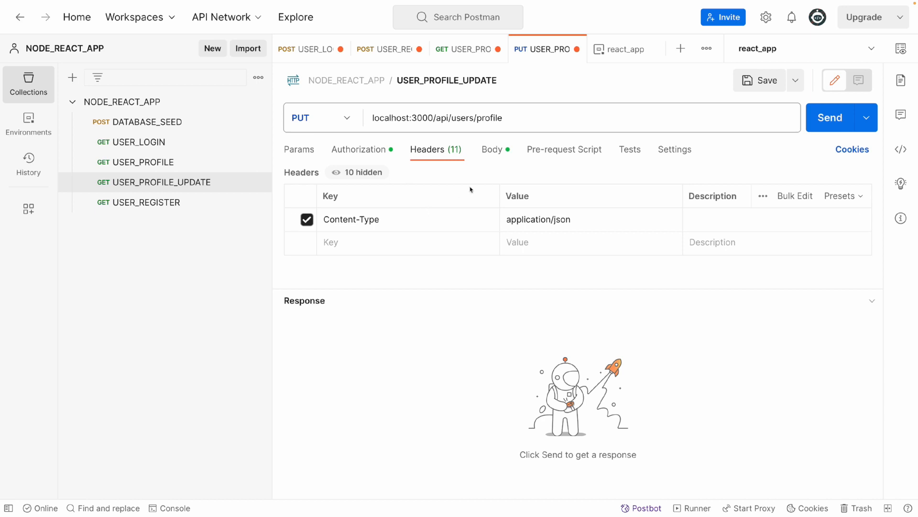
click(493, 149)
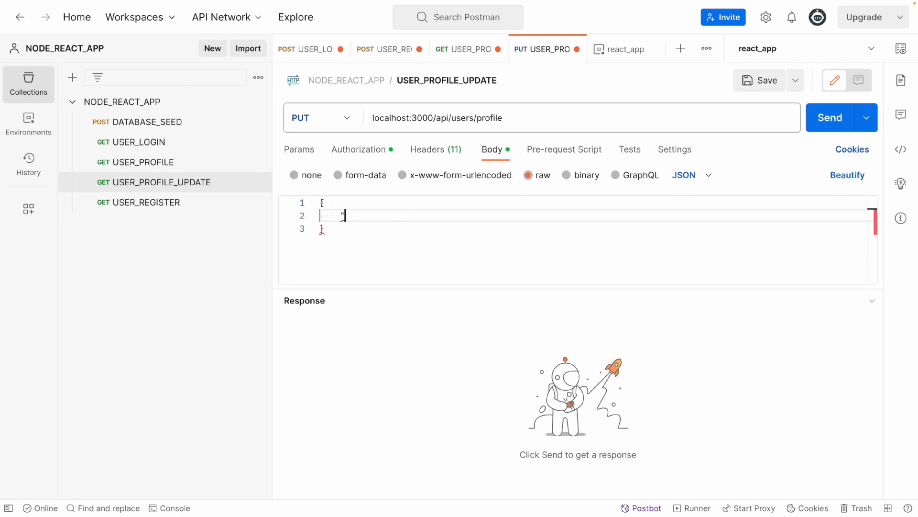
text(")
text(name)
- Send the update with "name":"Super Admin" and confirm the new name in the 200 OK response
key(Right)
text(")
text(Super Adm)
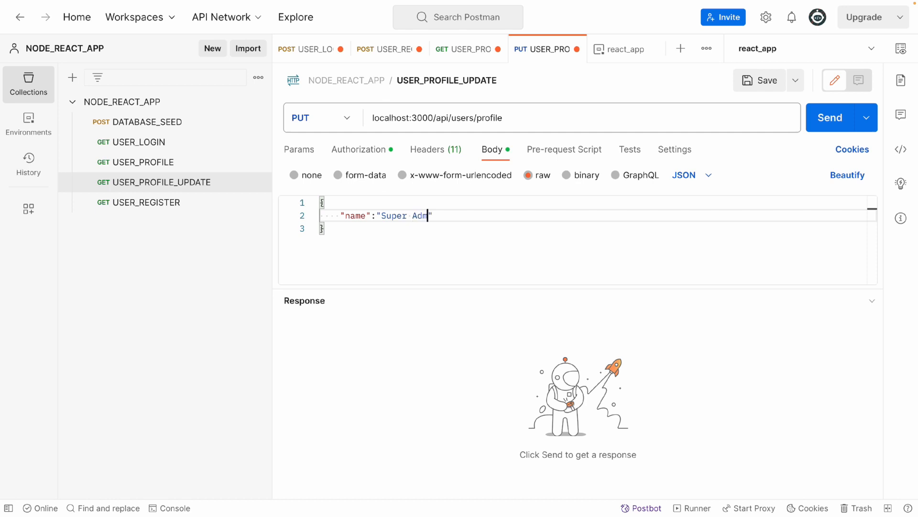
text(in)
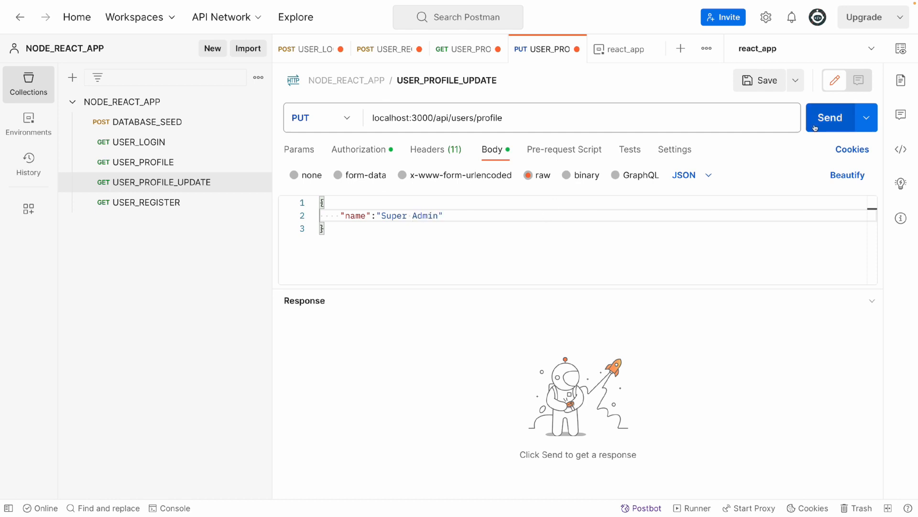
click(831, 117)
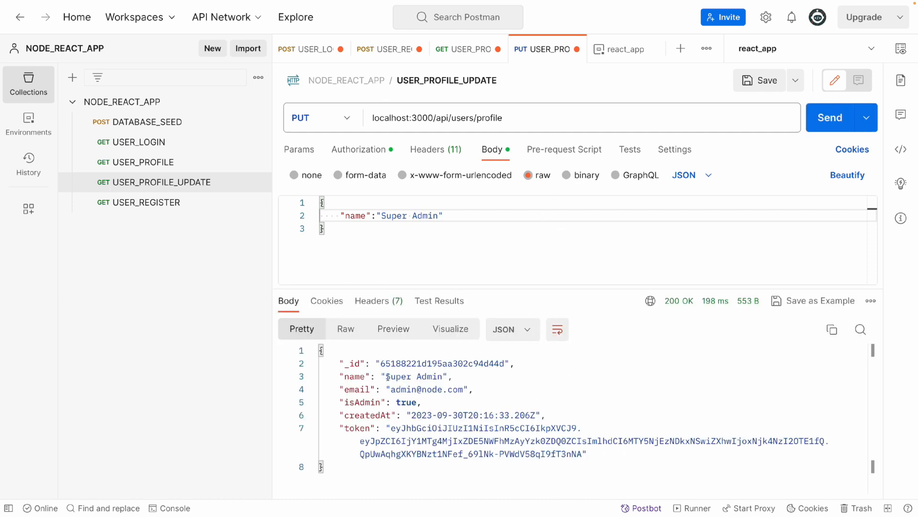
drag(387, 376, 443, 376)
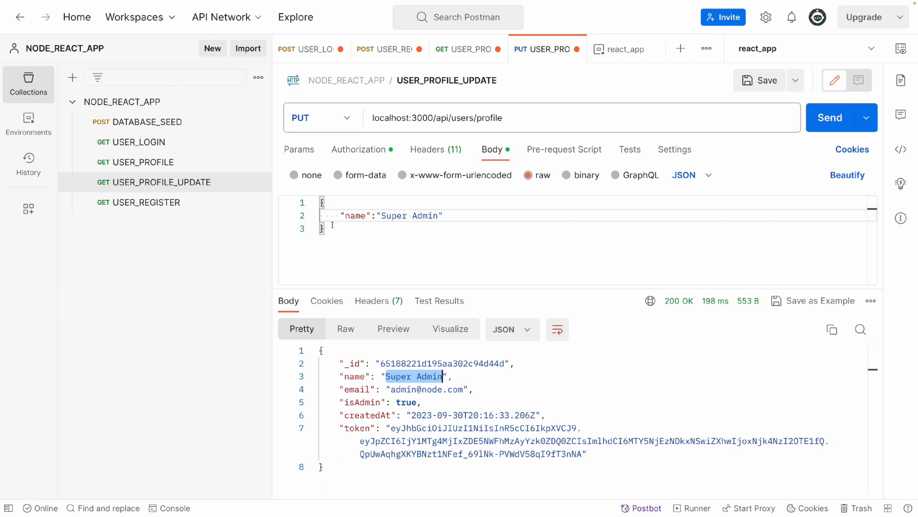
click(455, 217)
key(Return)
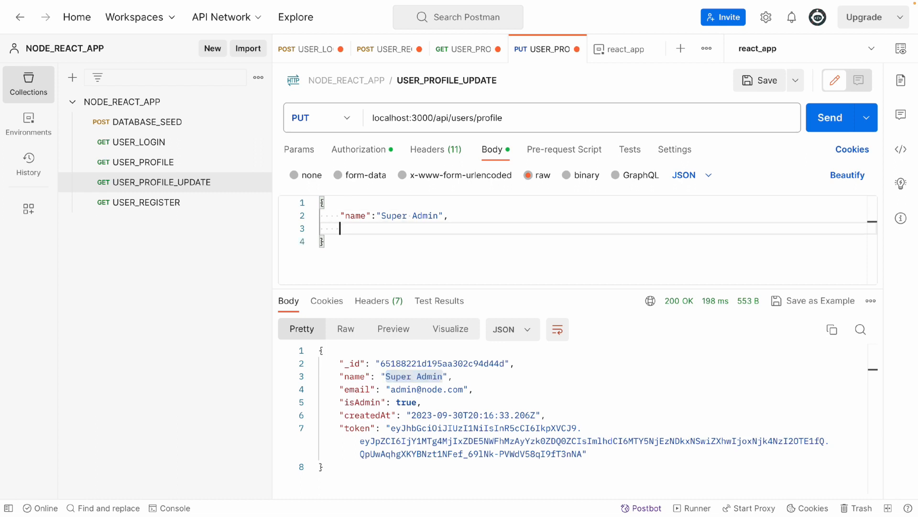
text("email":)
triple_click(409, 216)
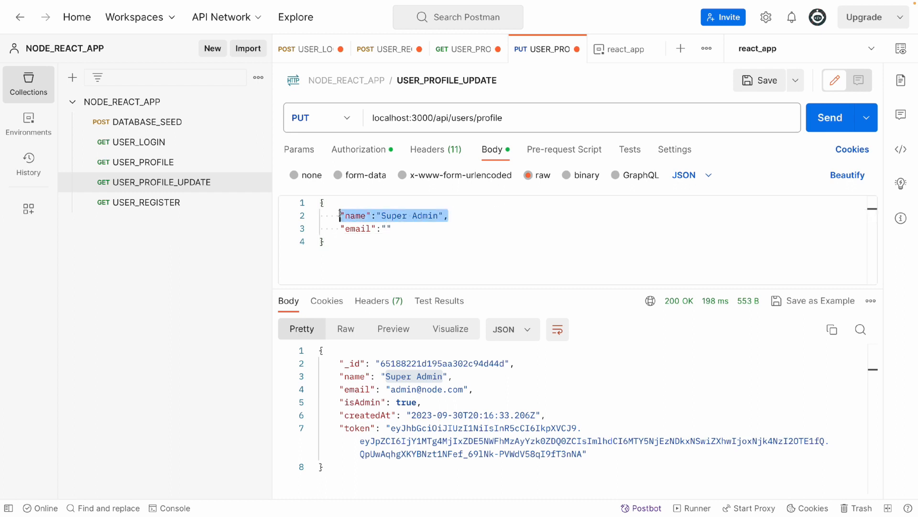
key(BackSpace)
click(385, 228)
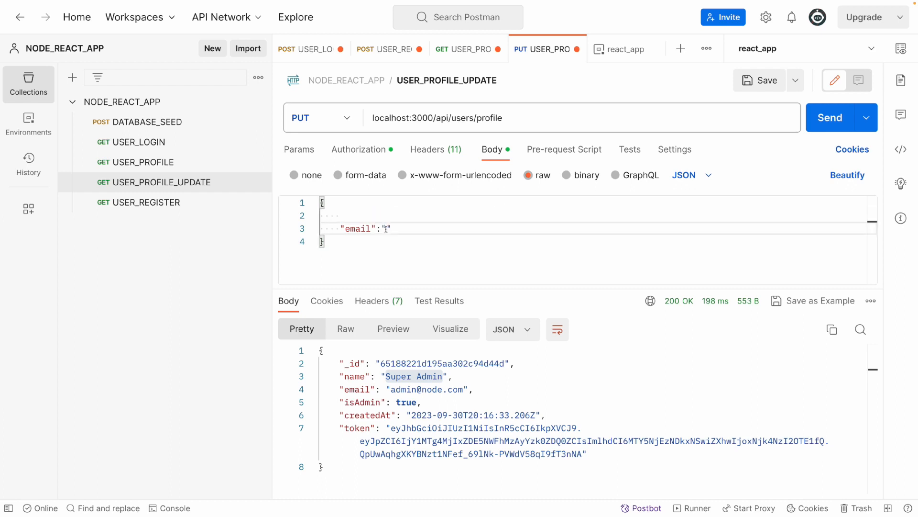
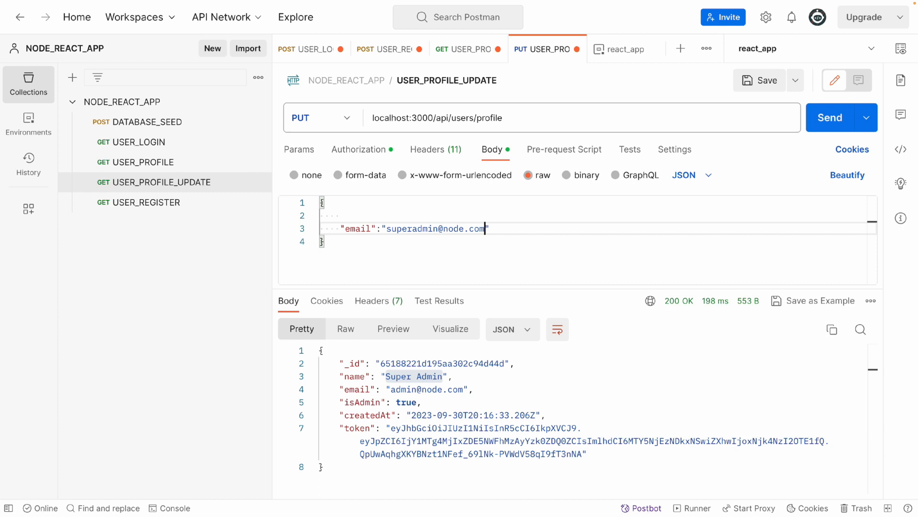
click(830, 117)
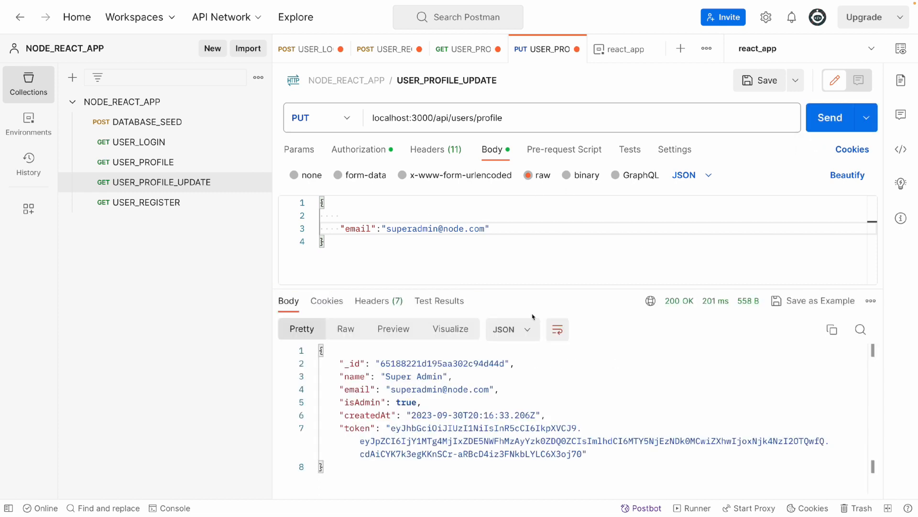
drag(392, 390, 491, 389)
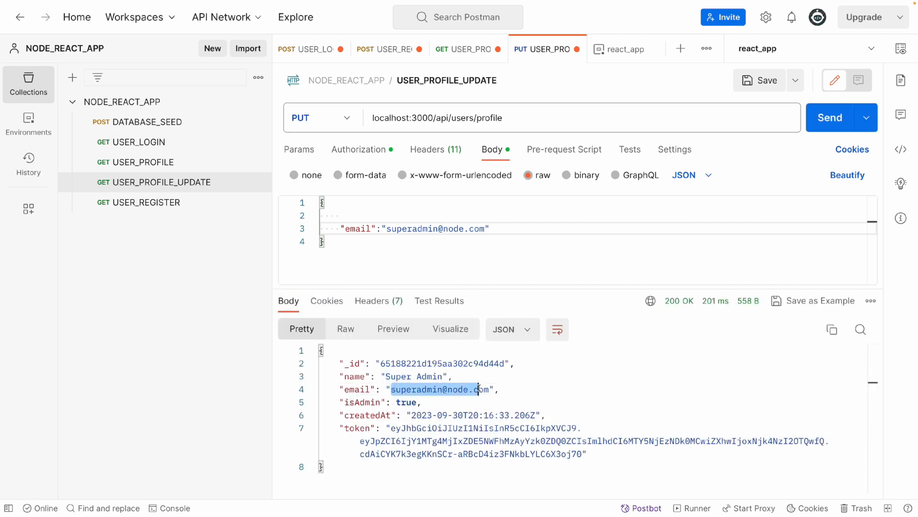
drag(387, 376, 449, 375)
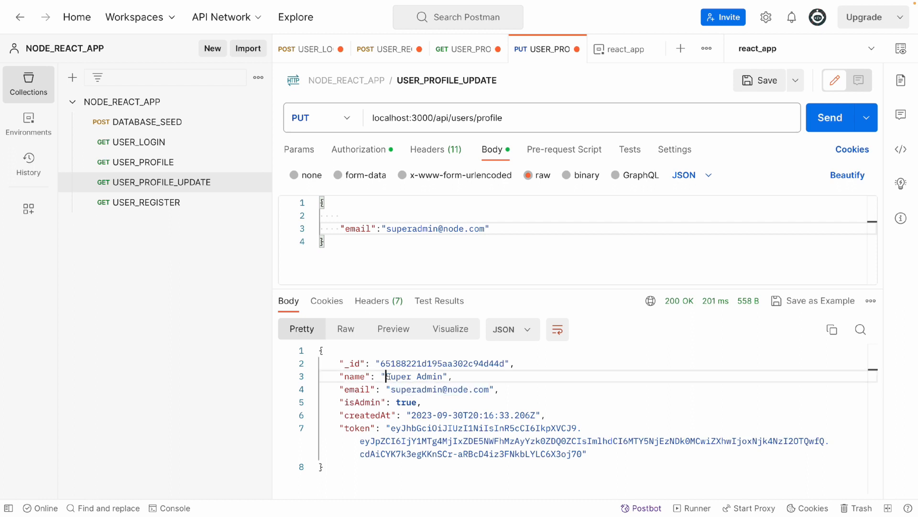
double_click(356, 229)
text(password)
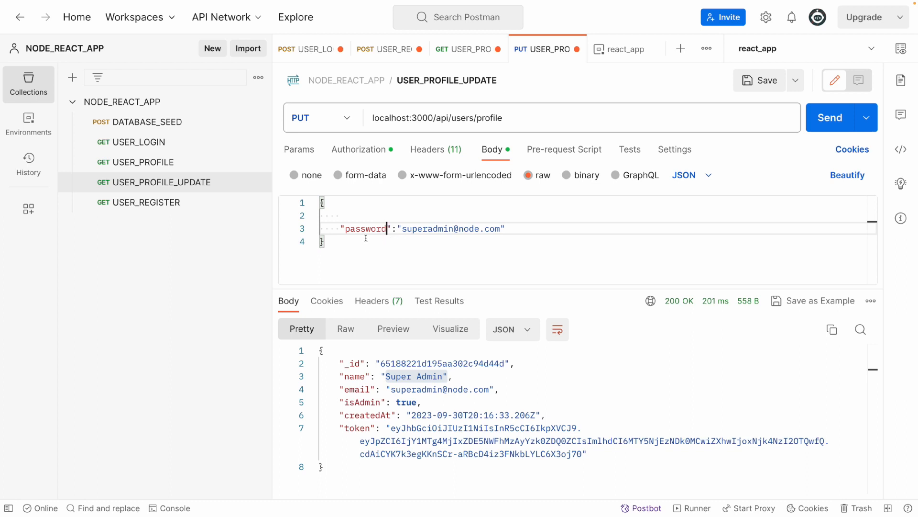
double_click(429, 228)
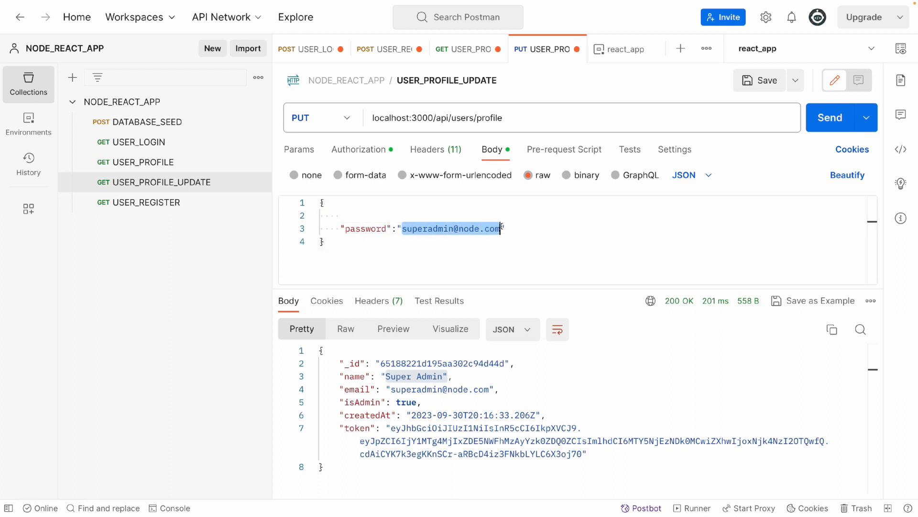
text(12345678)
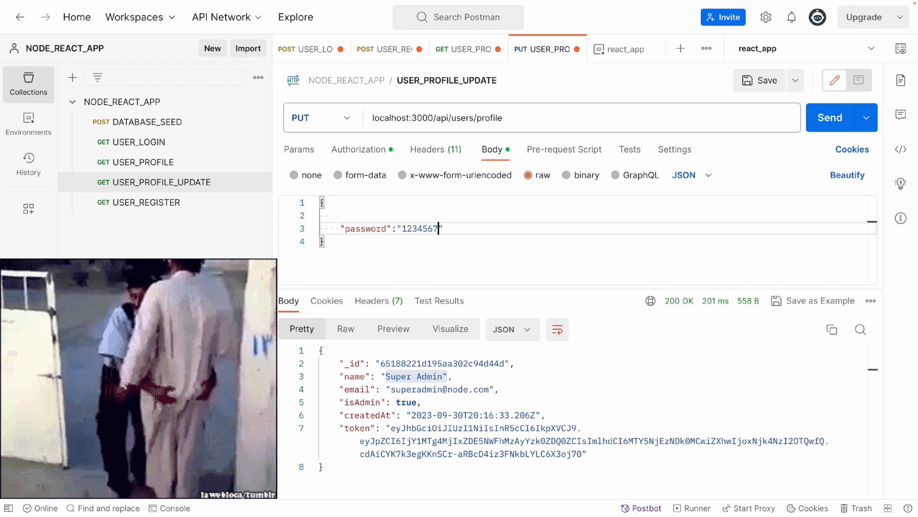
double_click(422, 229)
click(830, 117)
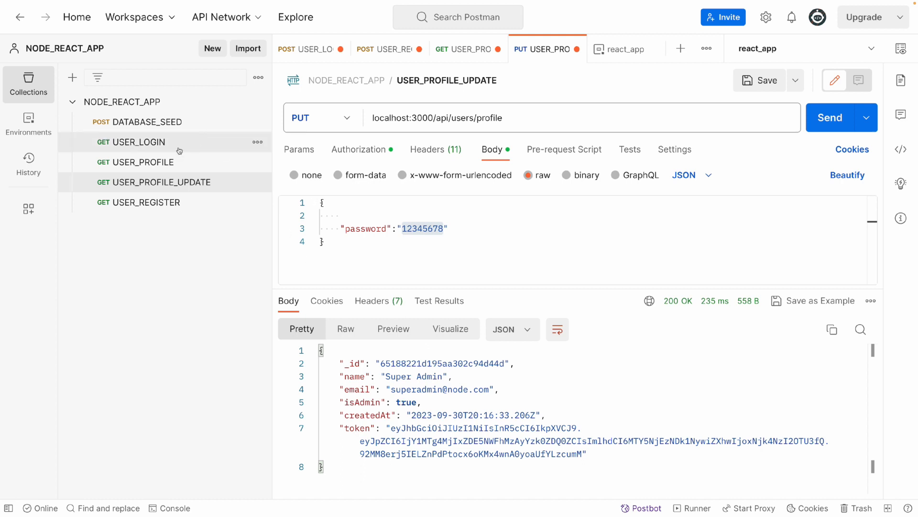
click(138, 141)
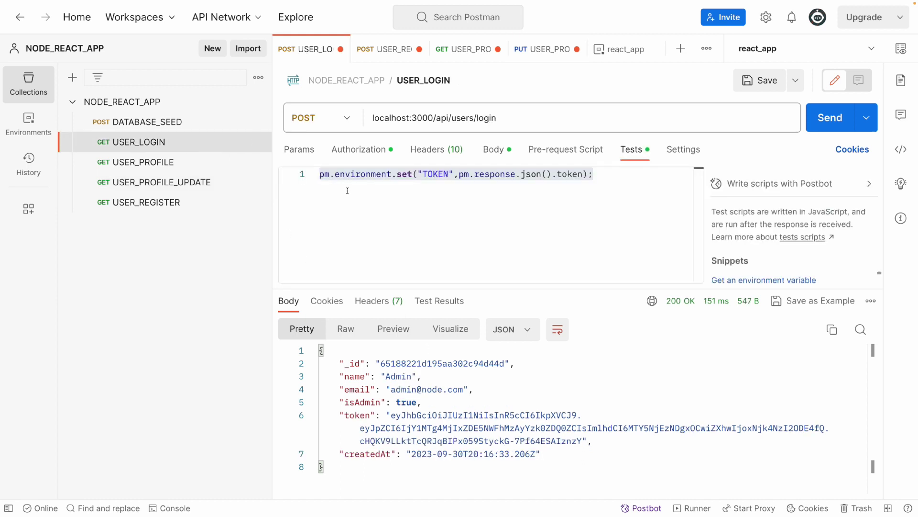
click(493, 150)
double_click(411, 215)
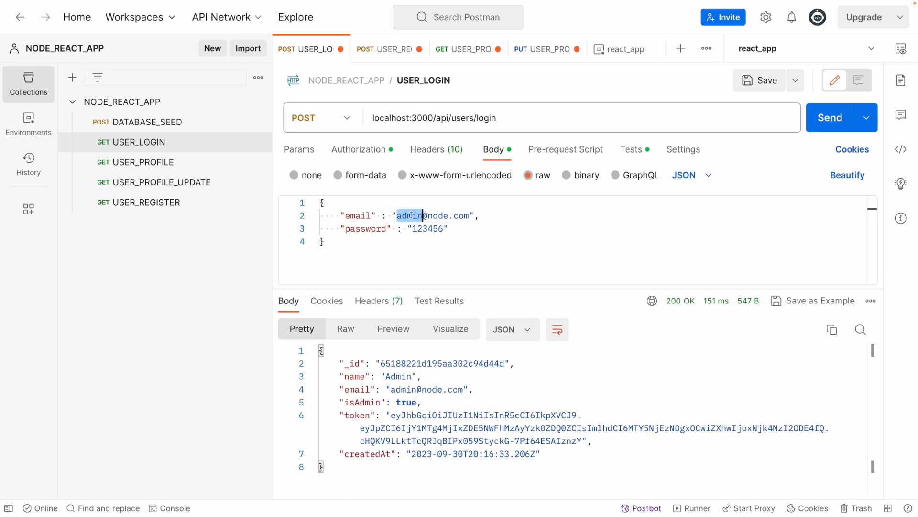
text(superadm)
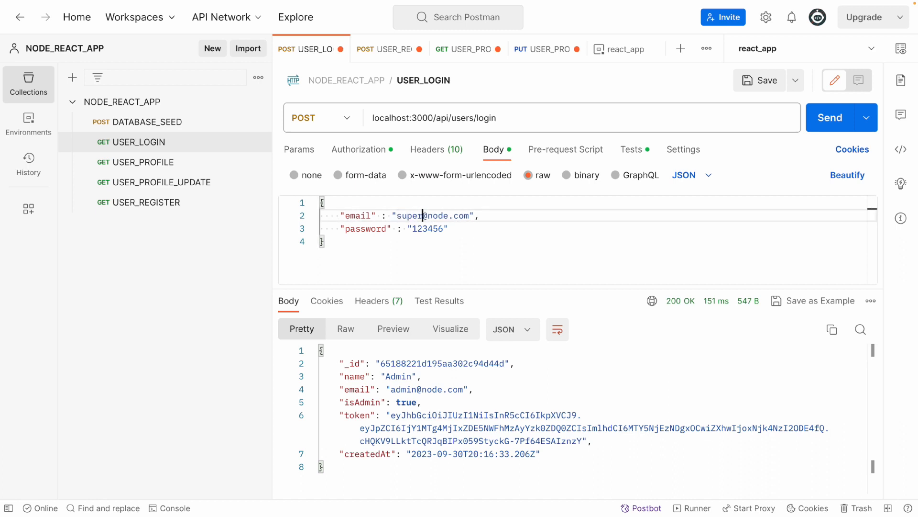
text(in)
drag(444, 228, 407, 228)
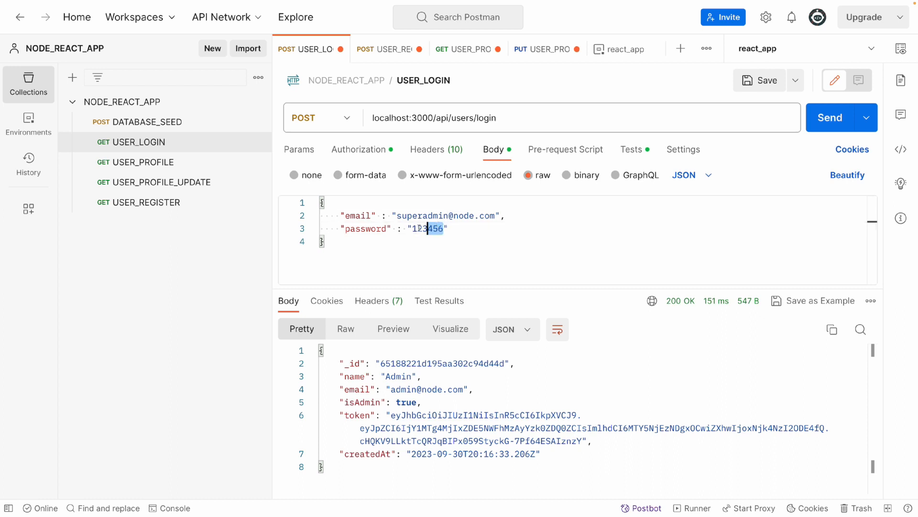
click(830, 117)
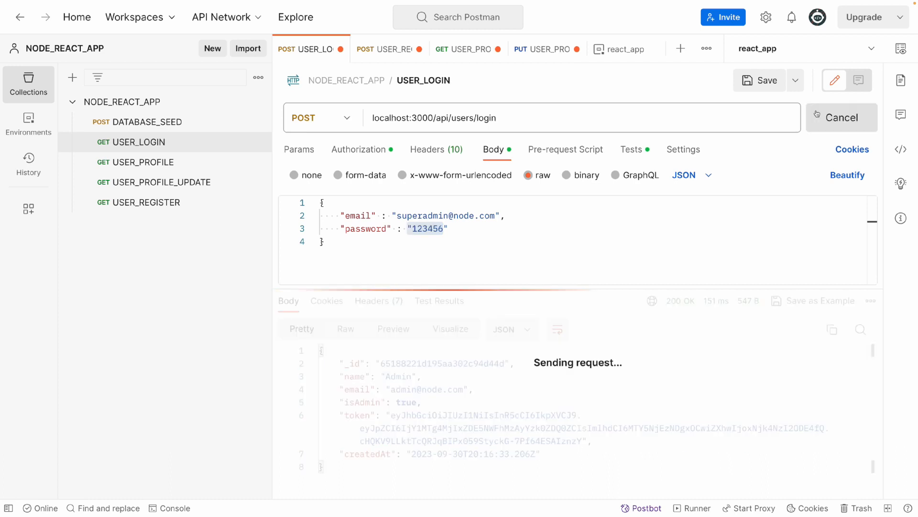
scroll(418, 392, down, 2)
drag(400, 436, 528, 436)
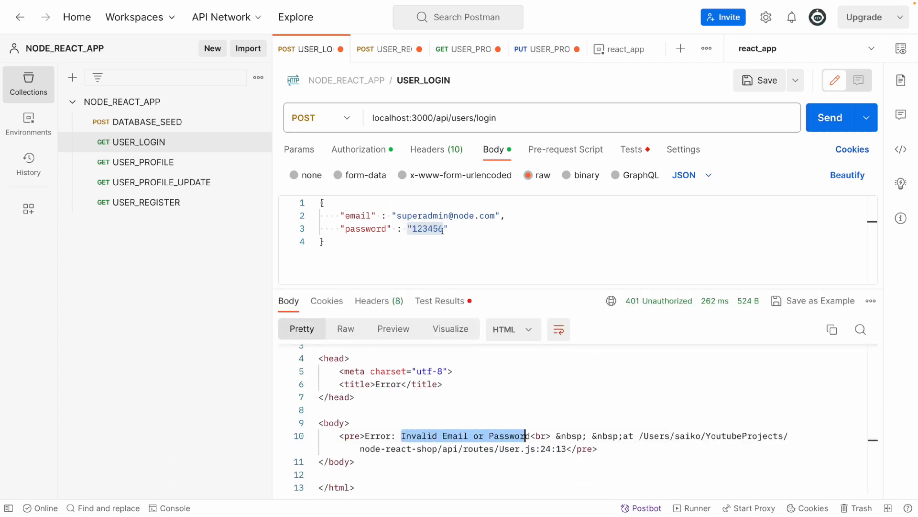
double_click(427, 228)
key(Right)
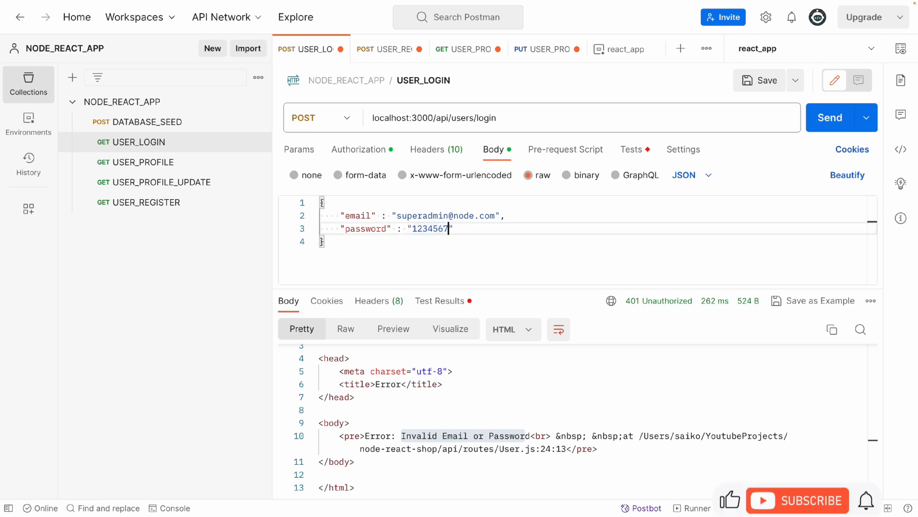
text(78)
key(ctrl+Return)
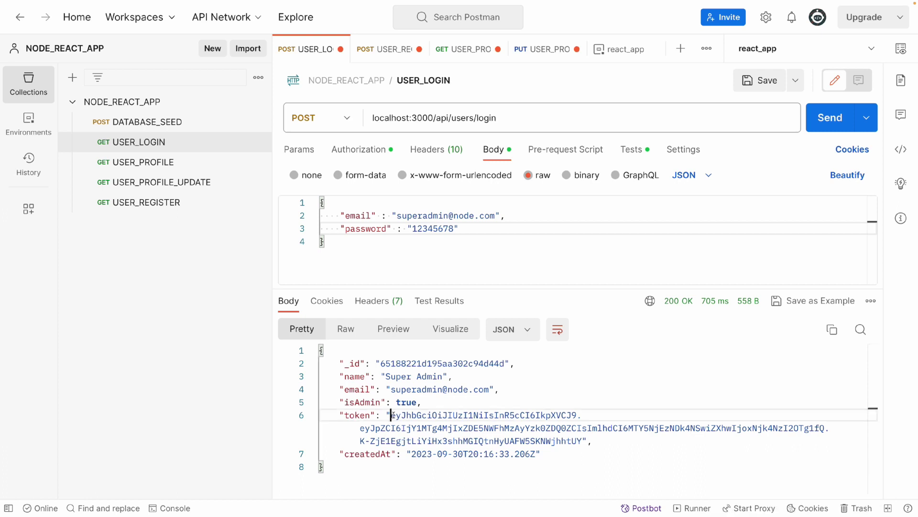
drag(392, 415, 536, 454)
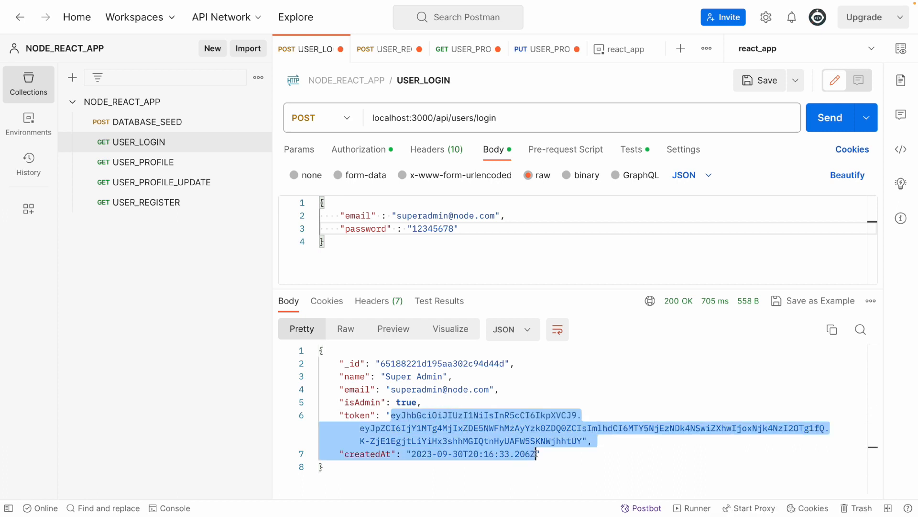
drag(460, 228, 322, 208)
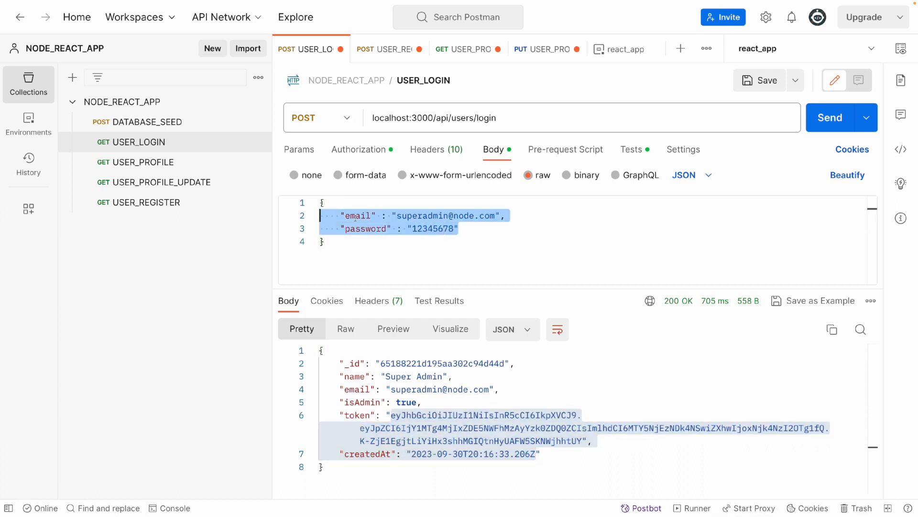
double_click(414, 216)
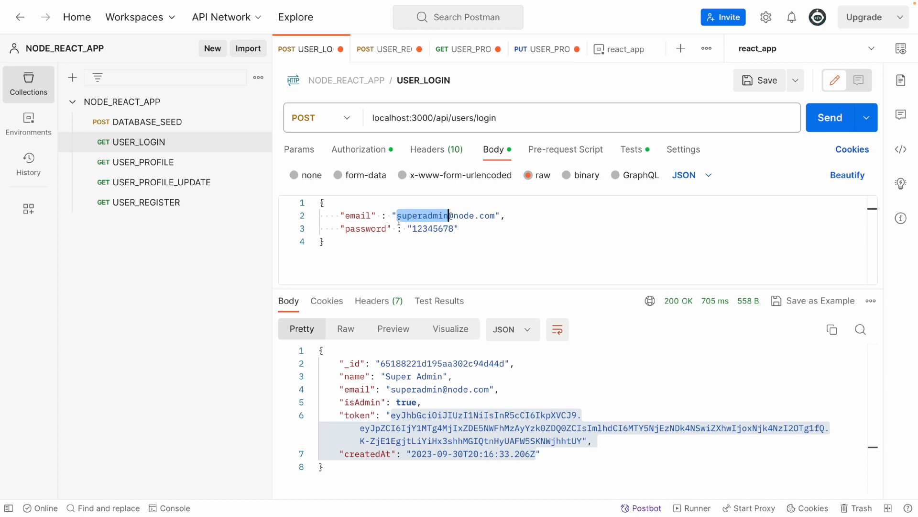
drag(395, 215, 527, 237)
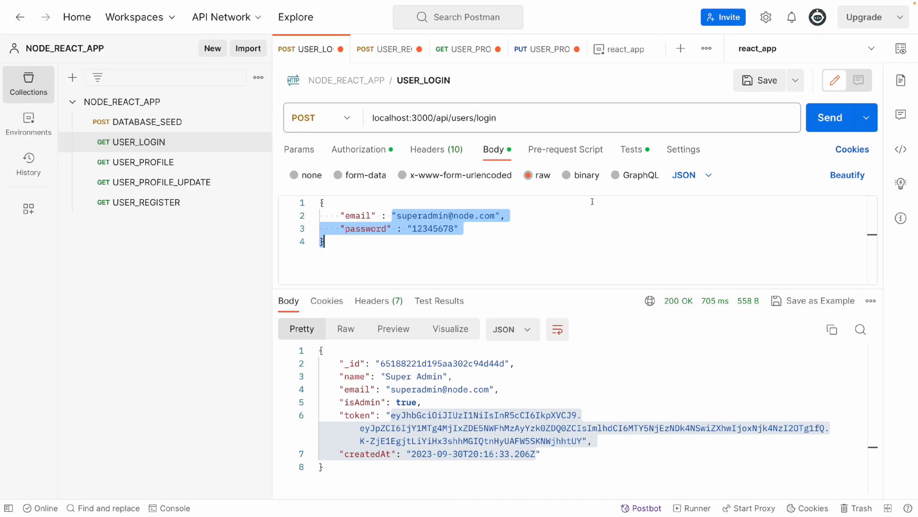
- Switch back to VS Code showing User.js and collapse the routes folder in Explorer
key(ctrl+Right)
key(ctrl+Left)
key(ctrl+Left)
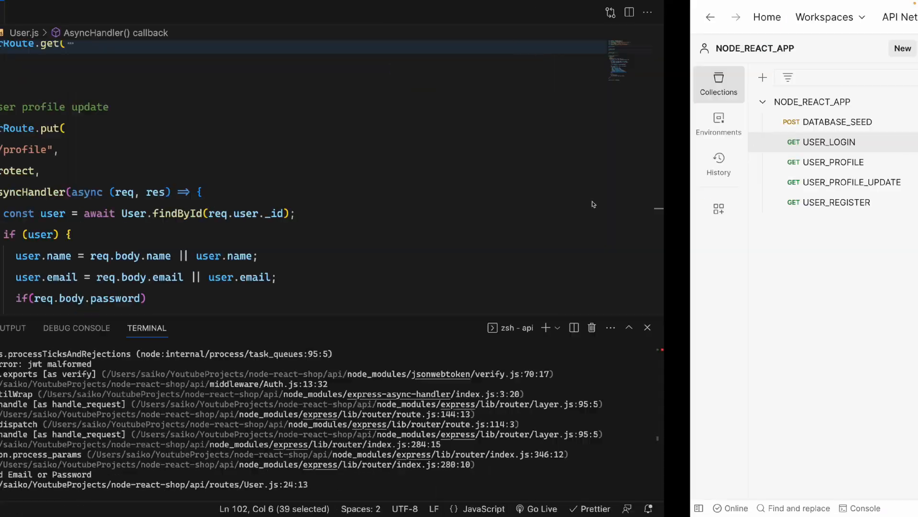
scroll(377, 175, down, 2)
scroll(377, 175, up, 2)
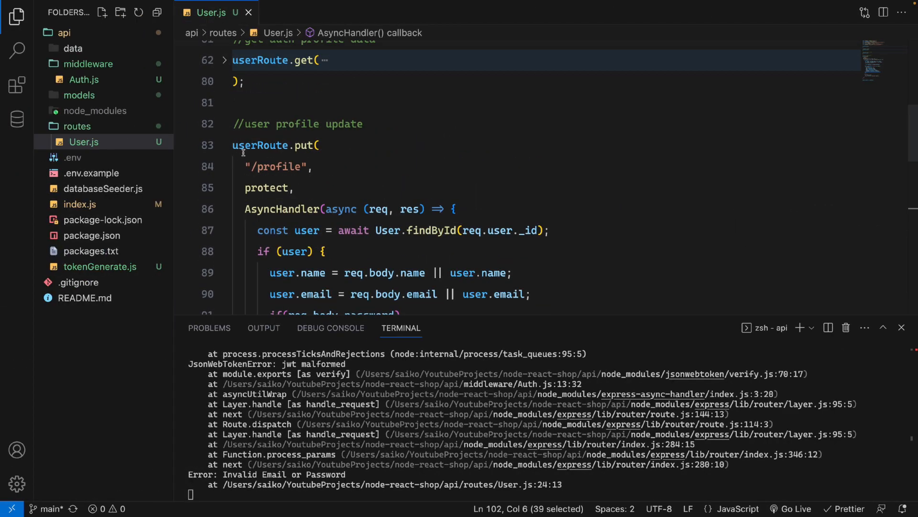
mouse_move(225, 145)
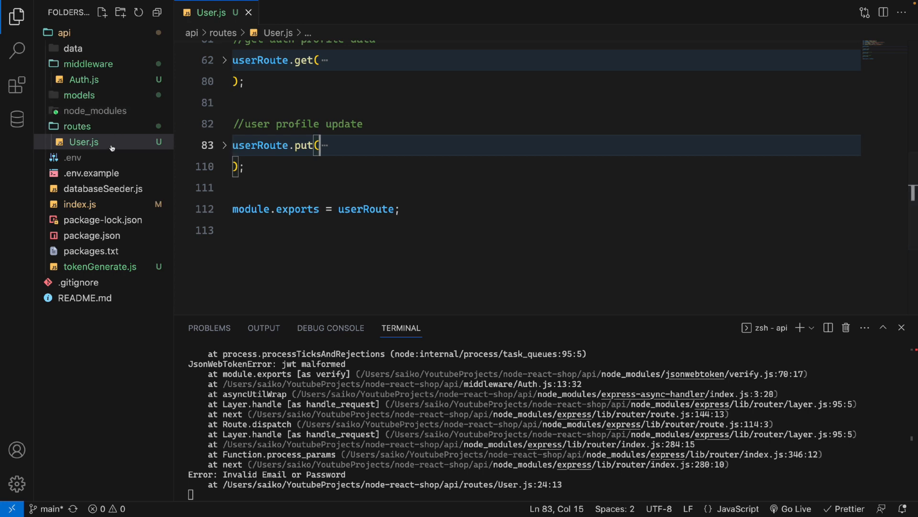
click(77, 126)
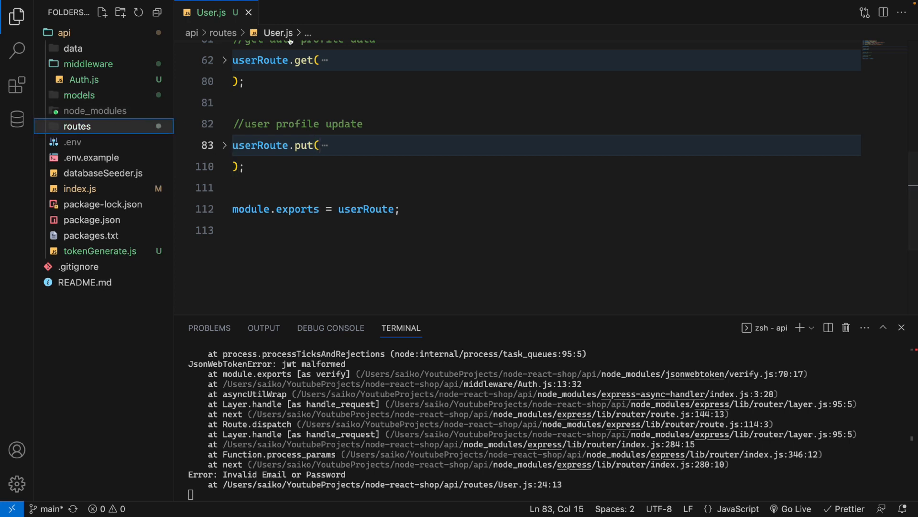